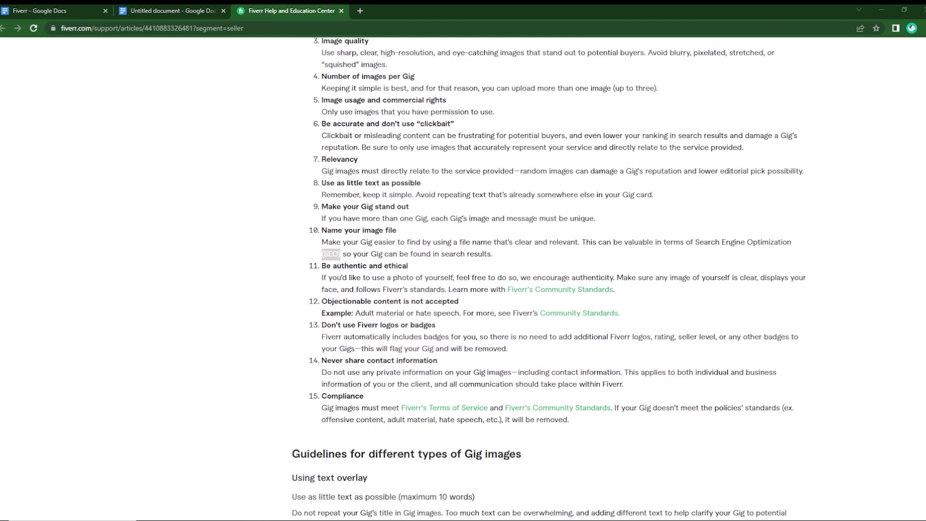
# - Examine the general and detailed file properties of PDF 1.pdf in the Mockup folder
pyautogui.hotkey('alt', 'Tab')
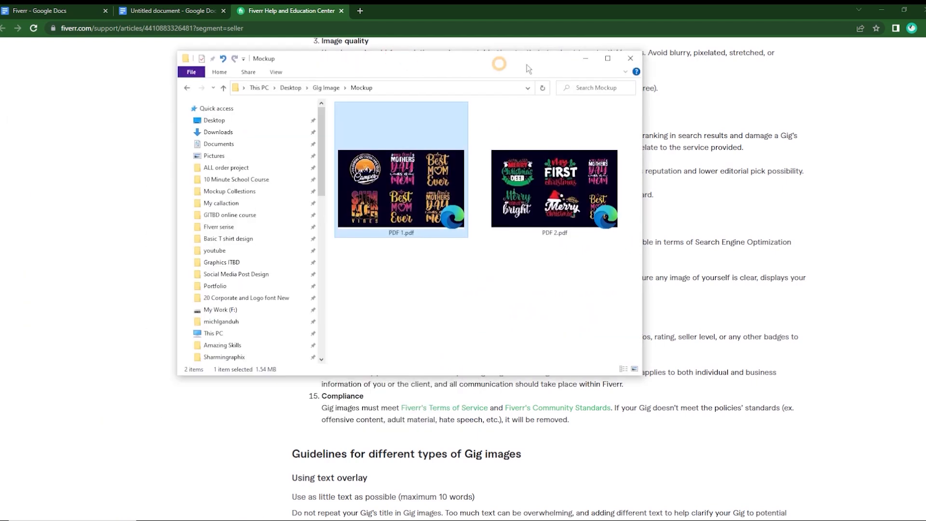
pyautogui.click(607, 58)
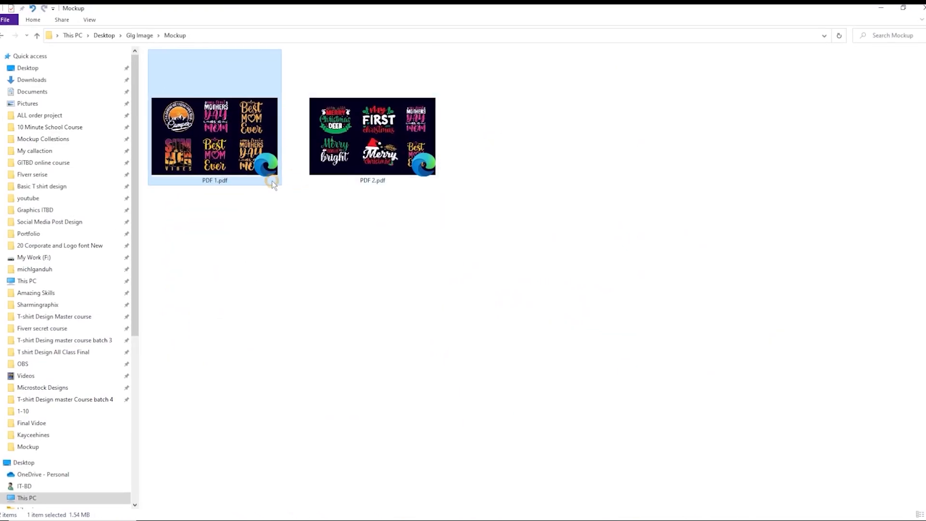
pyautogui.rightClick(198, 132)
pyautogui.click(238, 381)
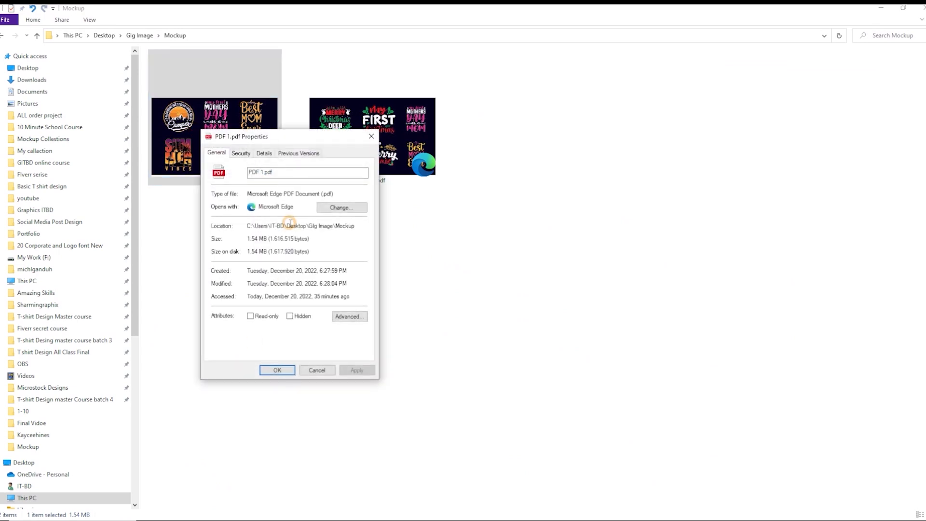
pyautogui.click(269, 154)
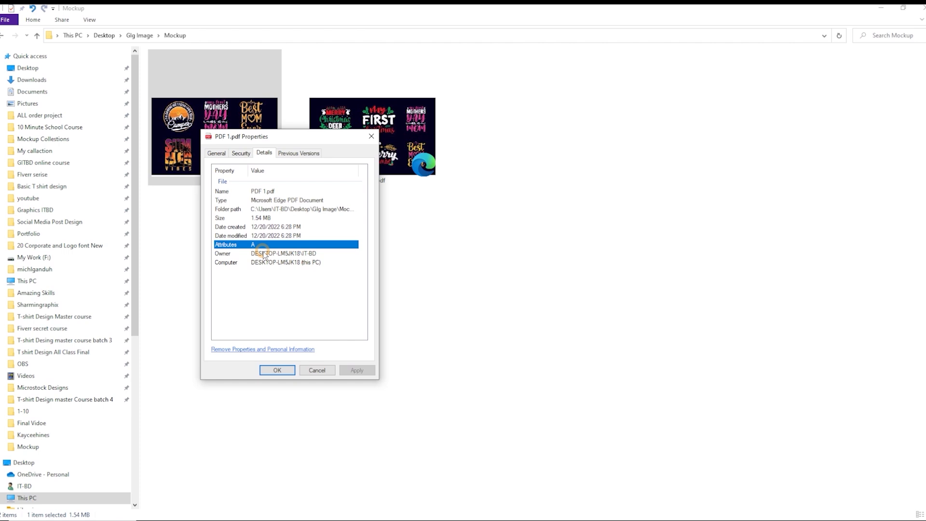
pyautogui.click(309, 375)
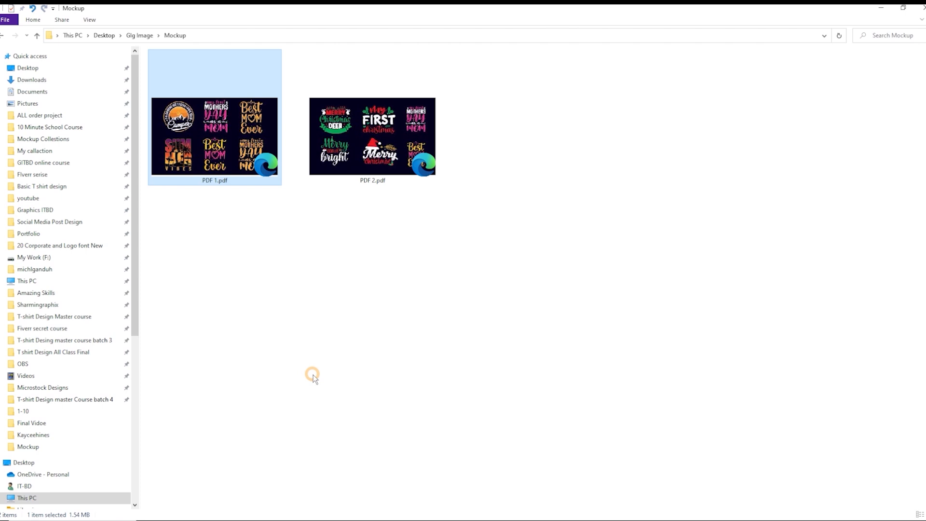
# - Switch to Photoshop and open the File Info metadata dialog for the Gig Image document
pyautogui.click(217, 515)
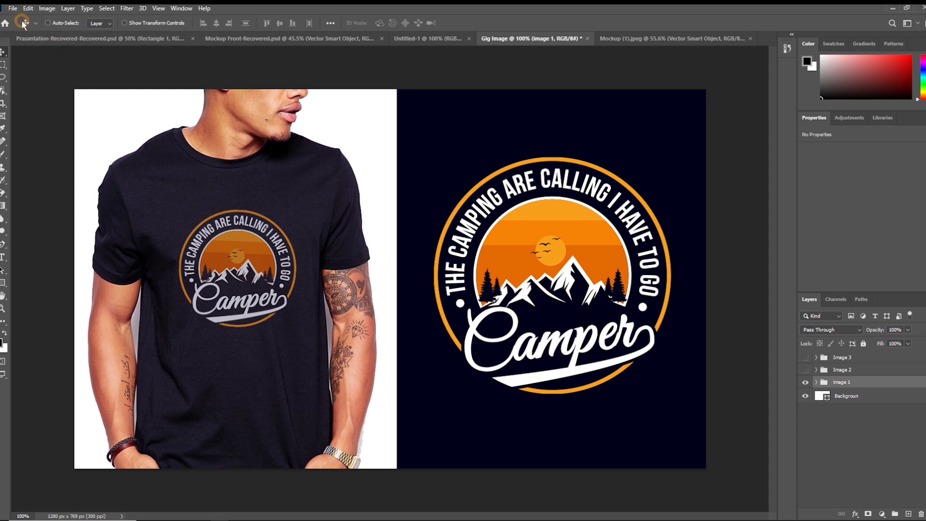
pyautogui.click(12, 9)
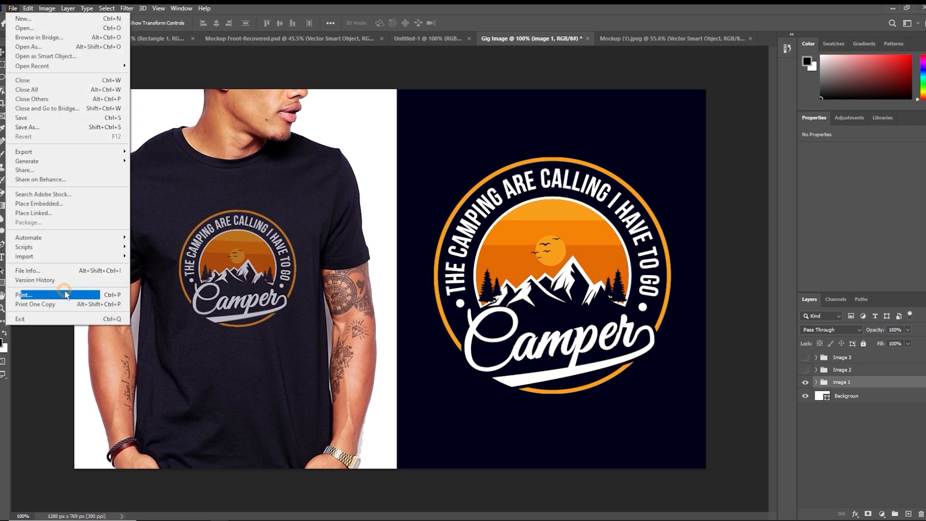
pyautogui.click(42, 270)
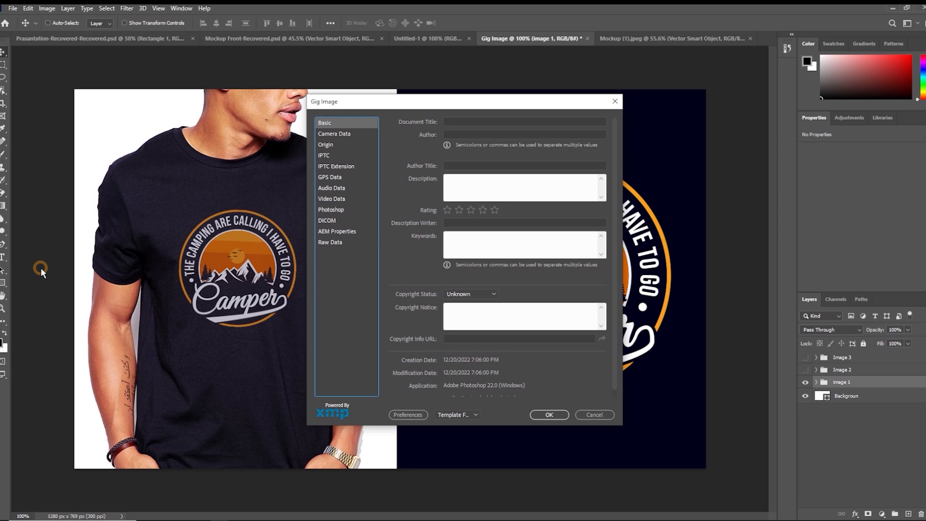
pyautogui.moveTo(452, 104); pyautogui.dragTo(391, 96)
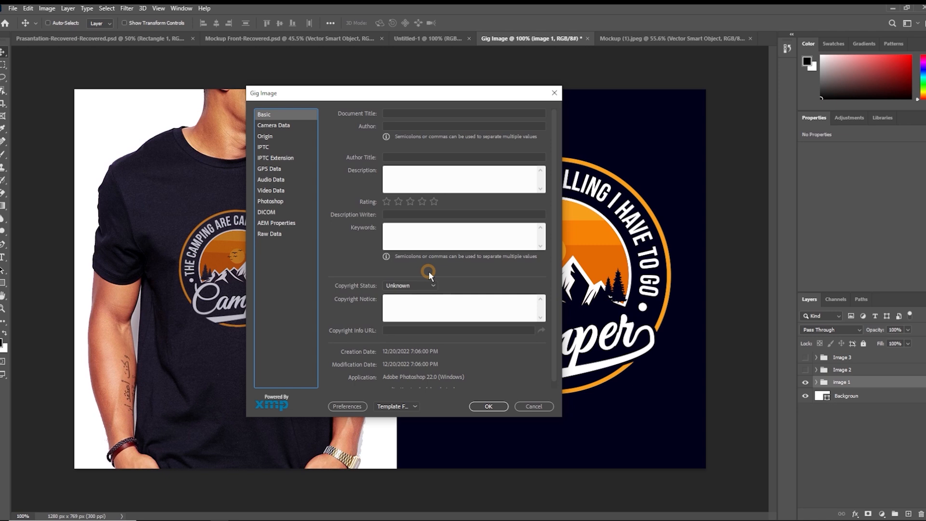
pyautogui.click(414, 117)
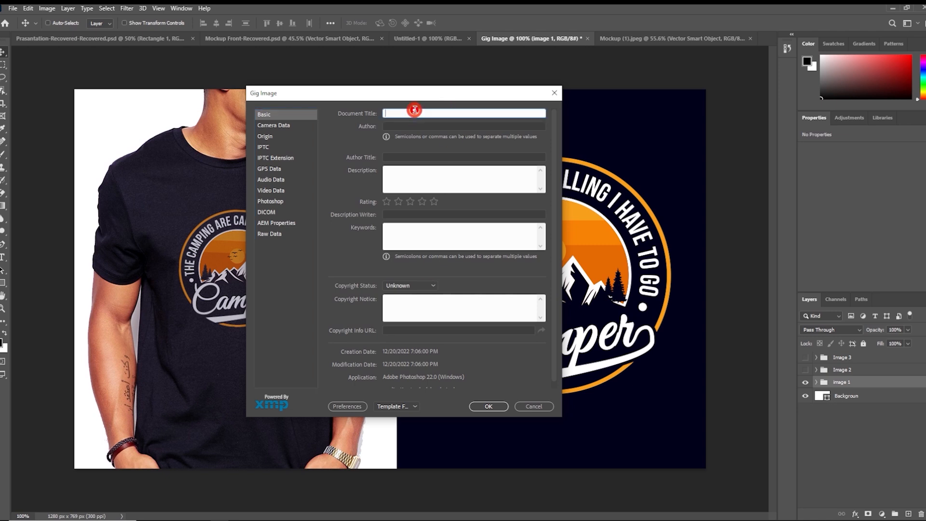
pyautogui.click(398, 126)
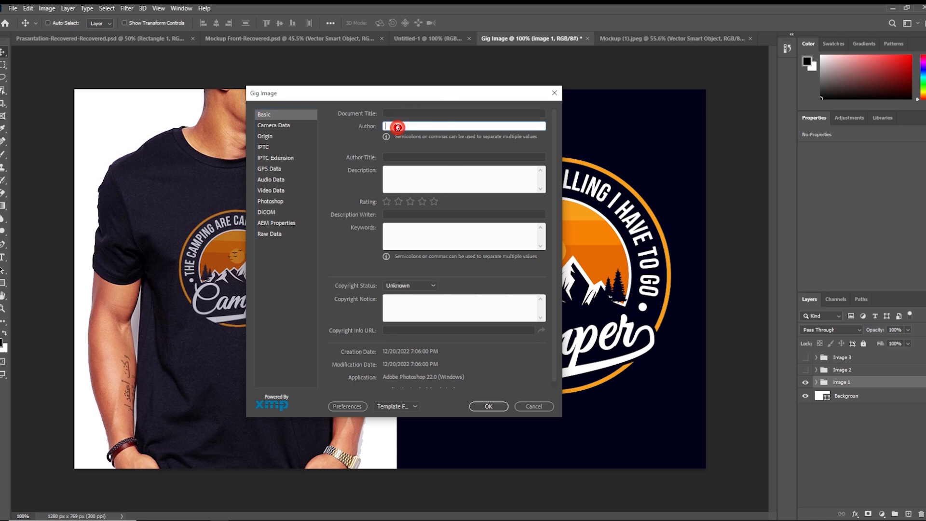
pyautogui.click(408, 155)
pyautogui.click(401, 174)
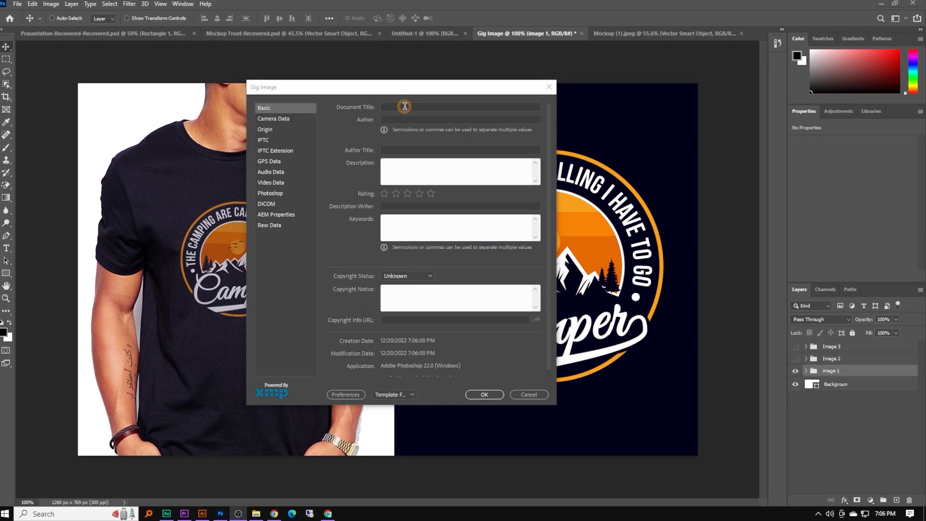
pyautogui.click(123, 228)
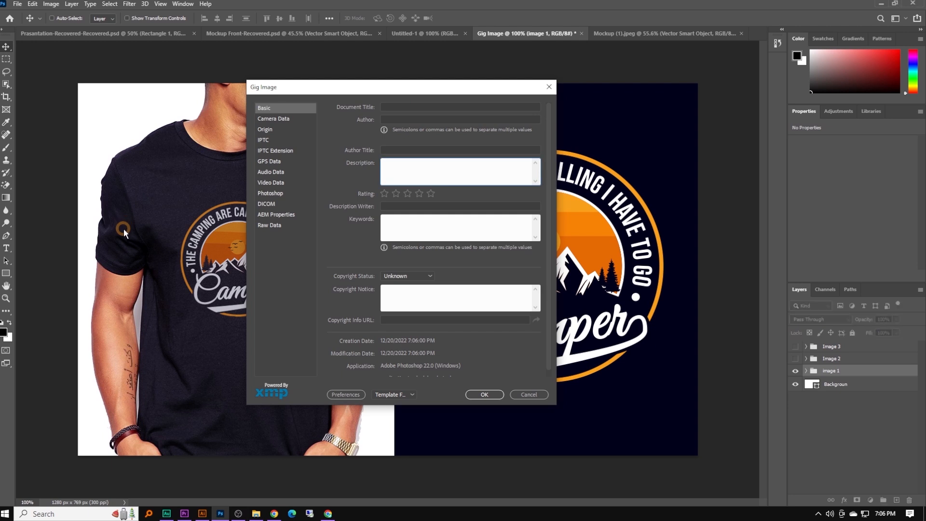
# - Copy the gig title "I will Create awesome trendy typography T shirt design" from the Fiverr Google Docs document into the Document Title metadata
pyautogui.click(424, 107)
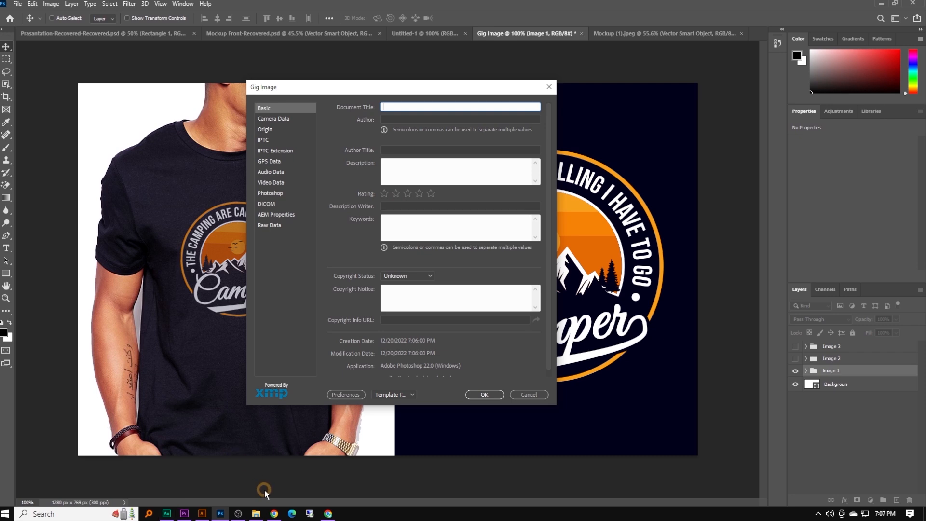
pyautogui.click(328, 513)
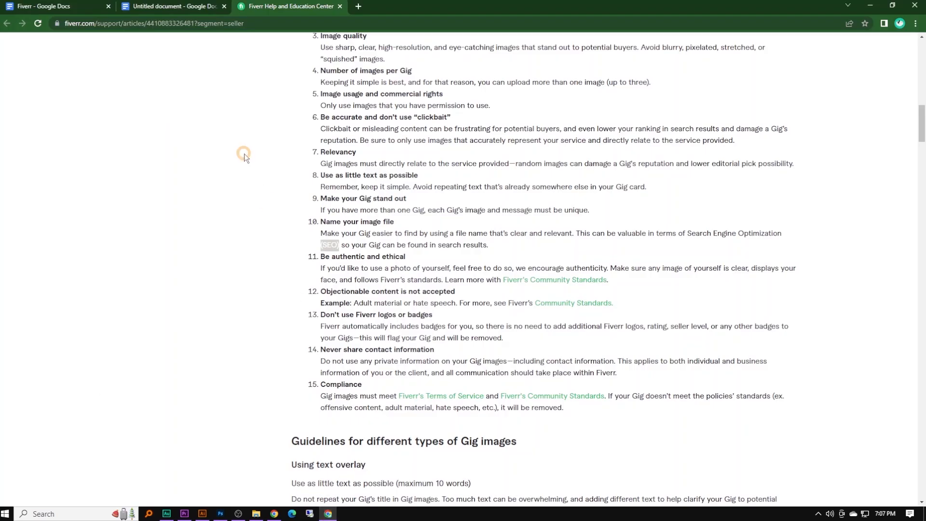
pyautogui.click(76, 3)
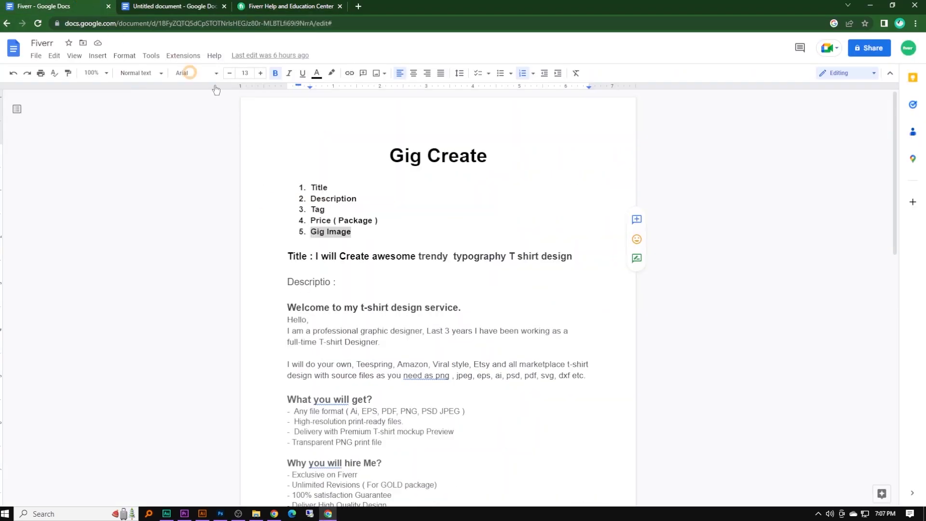
pyautogui.click(578, 254)
pyautogui.moveTo(578, 255); pyautogui.dragTo(319, 257)
pyautogui.hotkey('ctrl', 'c')
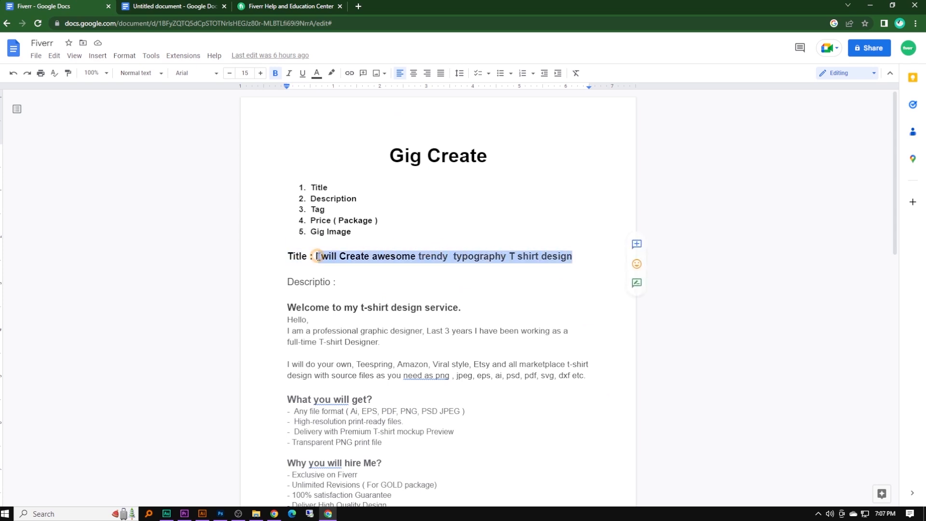
pyautogui.rightClick(346, 261)
pyautogui.click(221, 514)
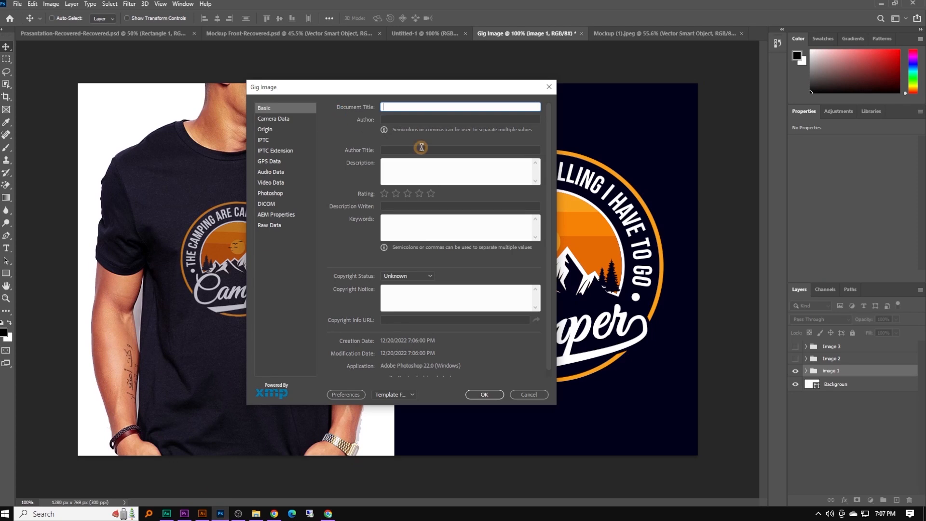
pyautogui.hotkey('ctrl', 'v')
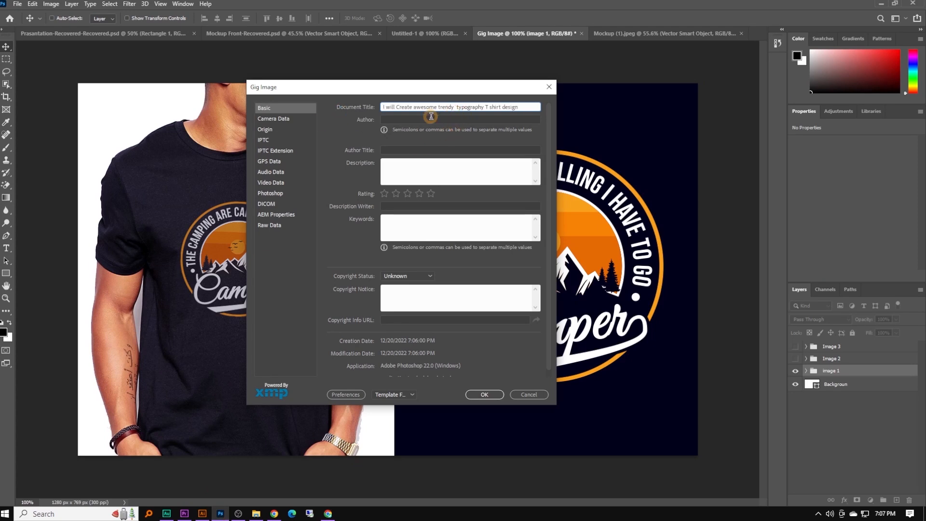
# - Set Author to "I will create awesome typography t shirt design" and Author Title to "I will Create awesome trendy typography T shirt design"
pyautogui.click(432, 118)
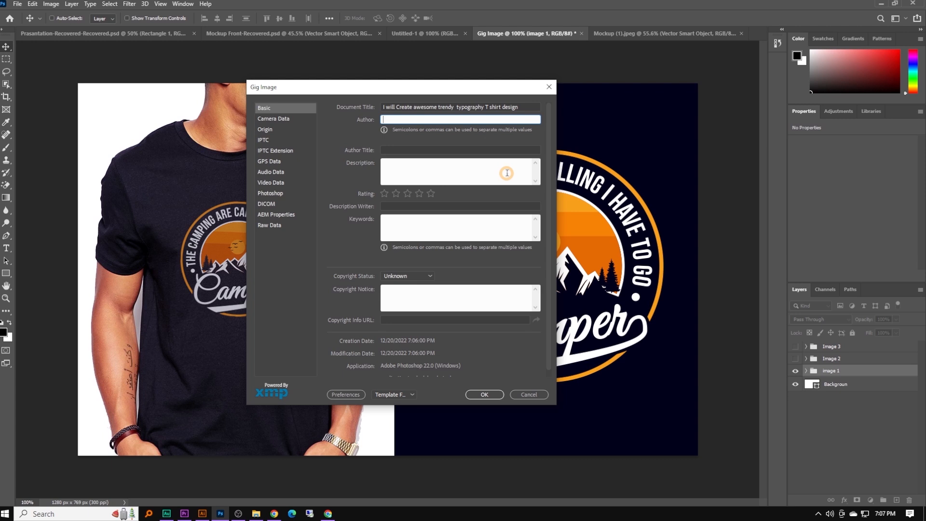
pyautogui.write('T')
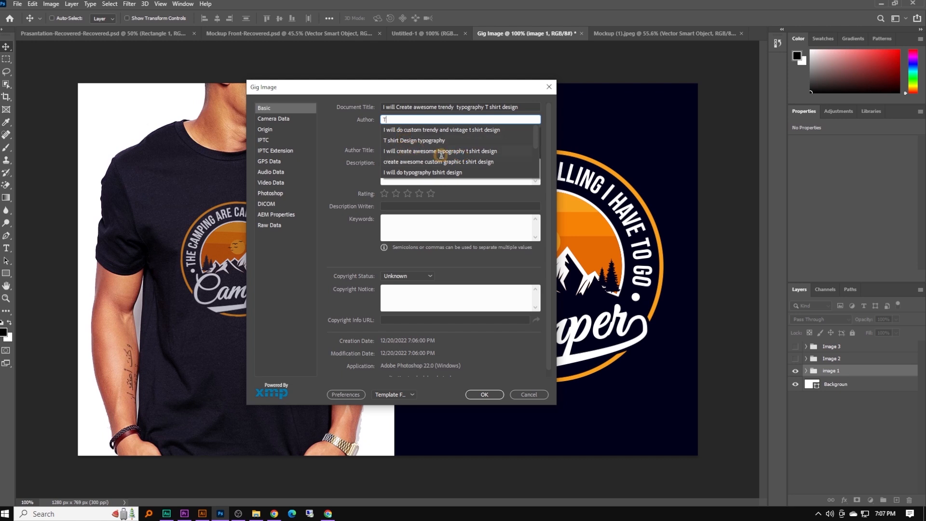
pyautogui.click(442, 152)
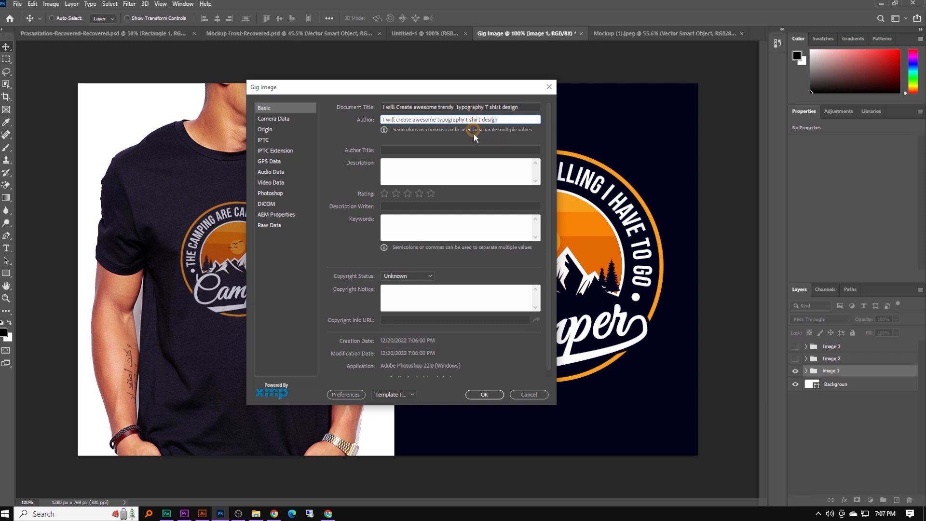
pyautogui.click(404, 151)
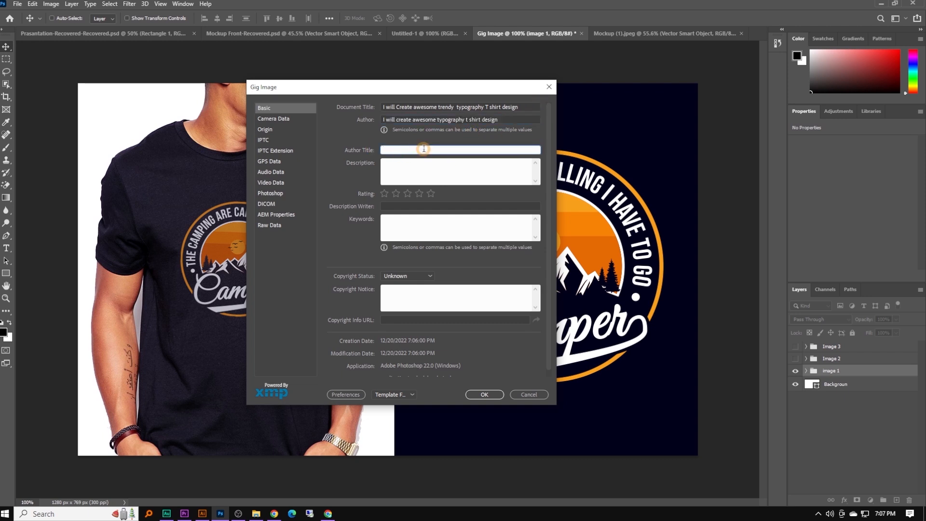
pyautogui.write('I will Create awesome trendy  typography T shirt design')
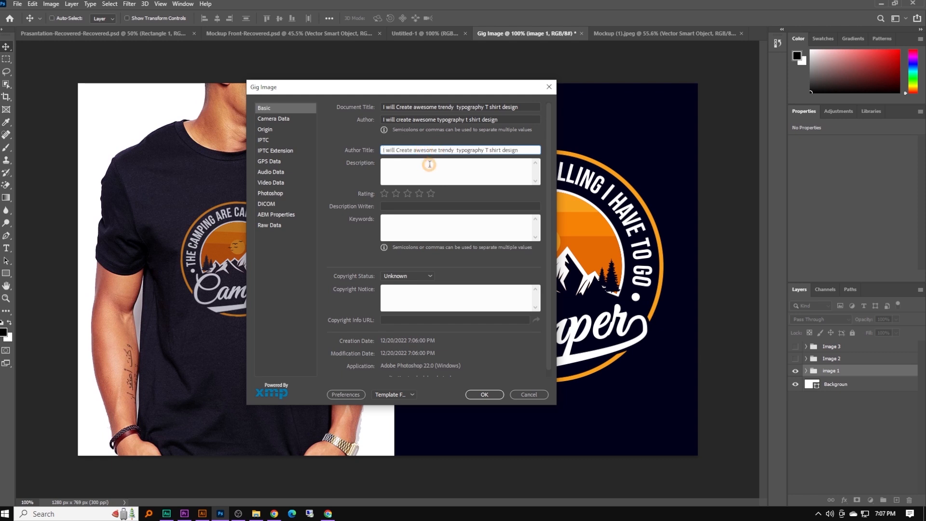
# - Copy the full gig description, from the welcome heading to "Thank you", out of the Fiverr document into the image's Description metadata
pyautogui.click(424, 178)
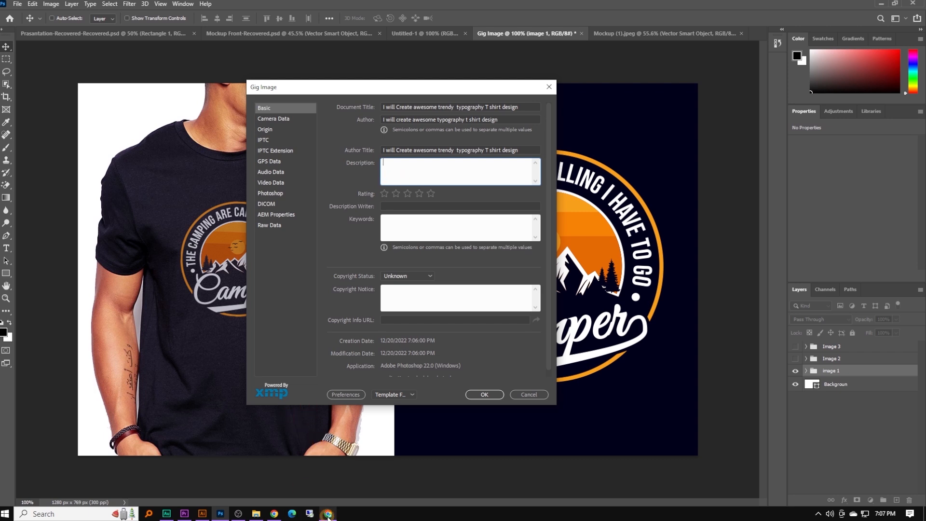
pyautogui.click(328, 513)
pyautogui.click(297, 318)
pyautogui.moveTo(288, 306); pyautogui.dragTo(369, 311)
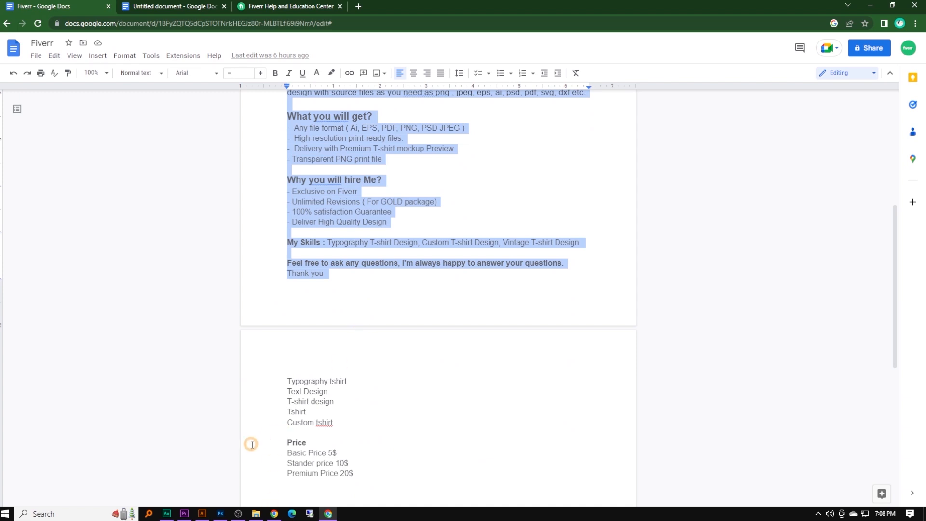
pyautogui.click(220, 514)
pyautogui.click(435, 173)
pyautogui.hotkey('ctrl', 'v')
pyautogui.scroll(-3, 434, 173)
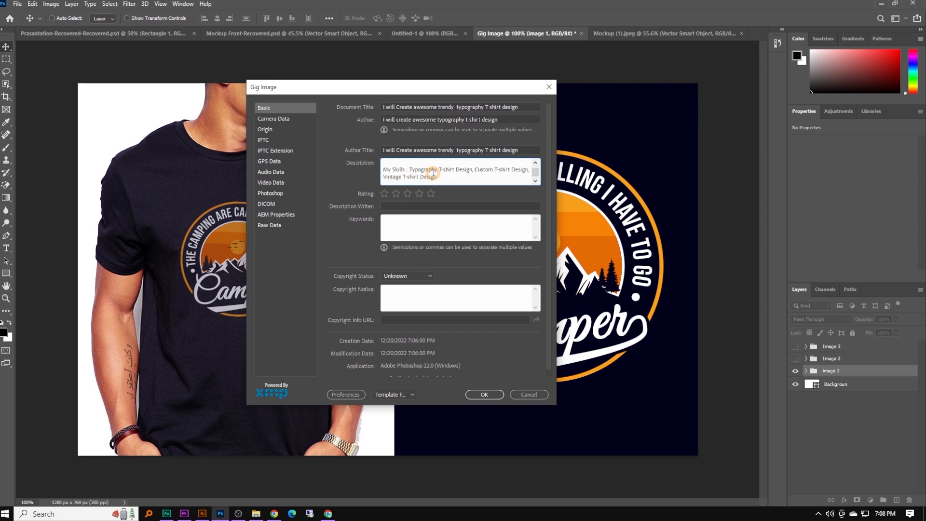
# - Give the image a five-star rating and enter the seller's username as the description writer
pyautogui.click(431, 194)
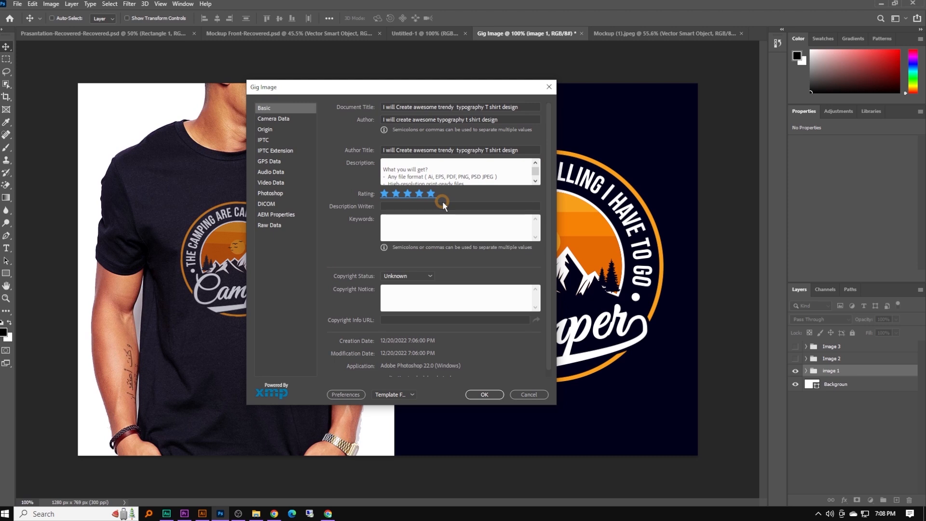
pyautogui.click(404, 205)
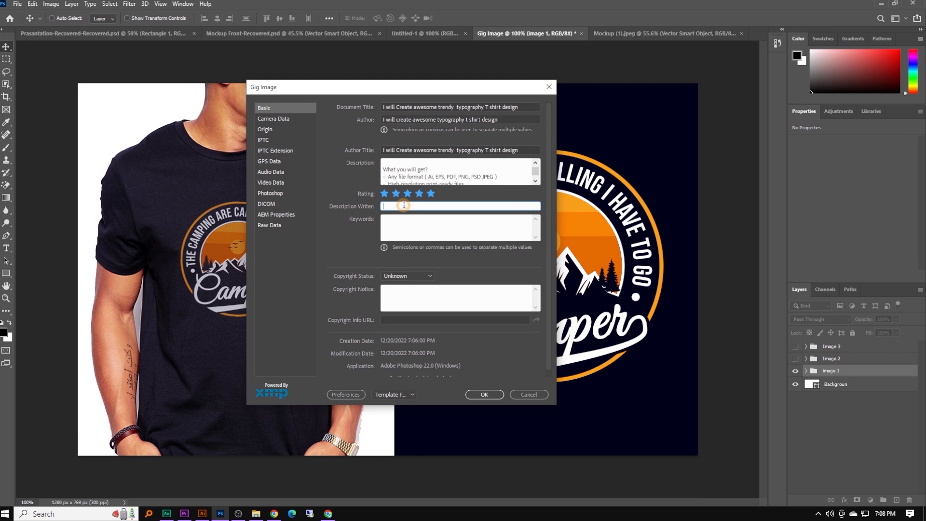
pyautogui.write('tshirt')
pyautogui.click(424, 217)
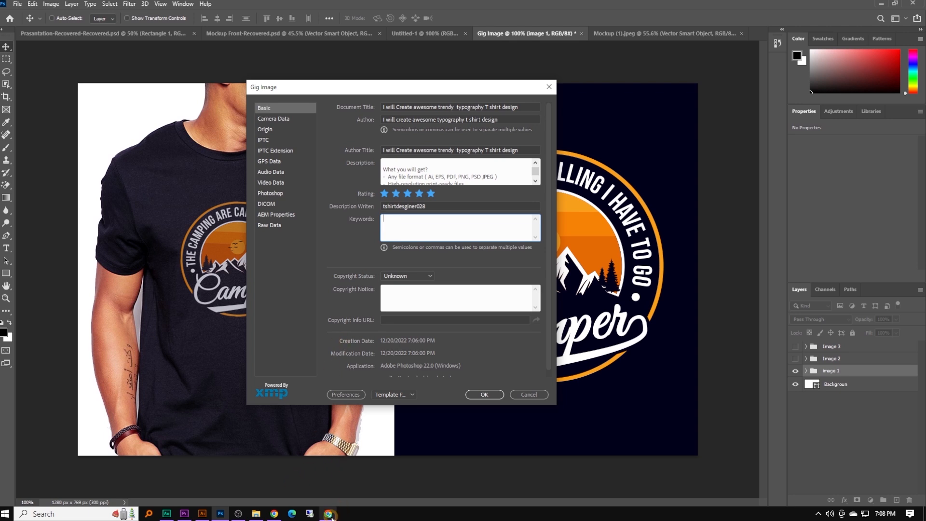
# - Switch to the untitled Google Docs document in Chrome and delete the word "Keyword" to leave the page blank
pyautogui.click(327, 514)
pyautogui.click(143, 4)
pyautogui.click(558, 243)
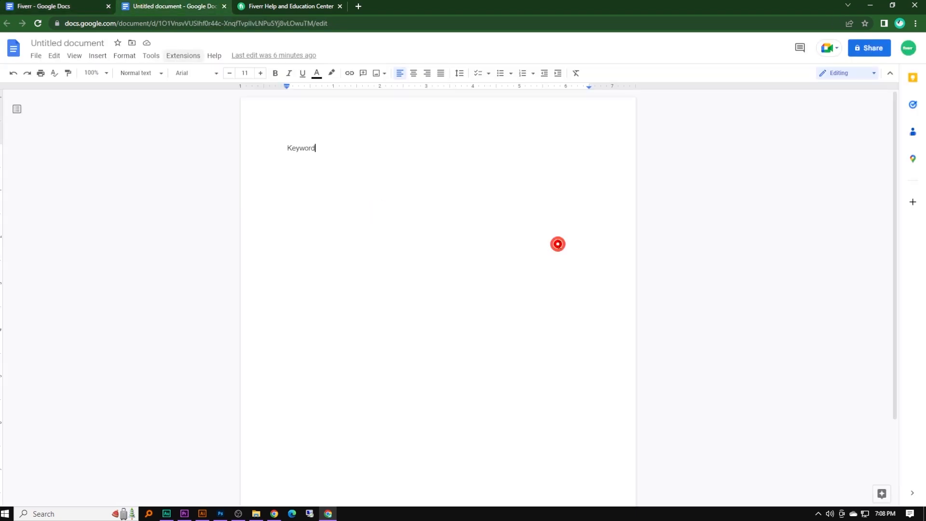
pyautogui.moveTo(333, 140); pyautogui.dragTo(233, 151)
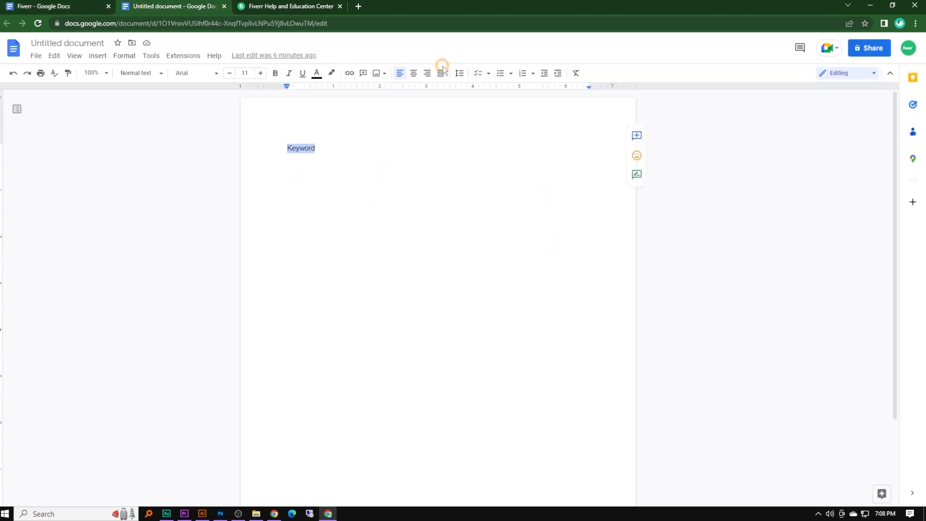
pyautogui.press('BackSpace')
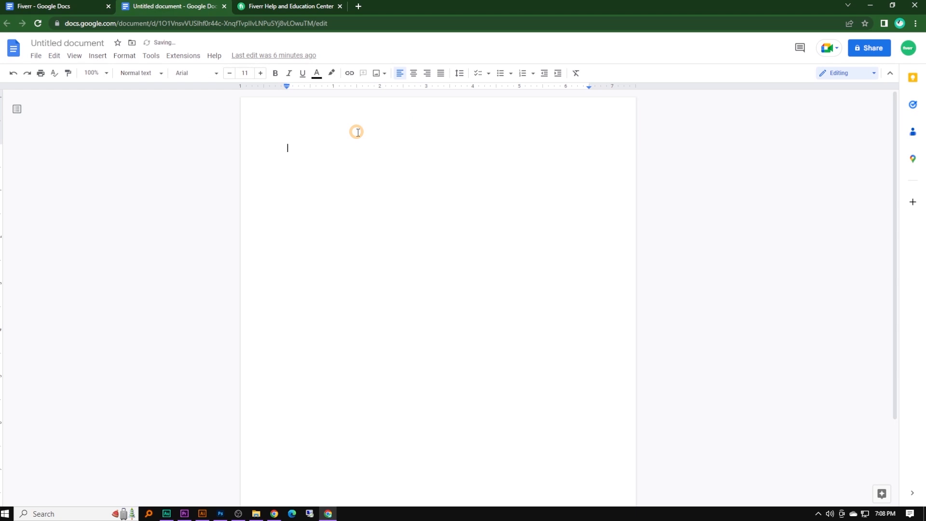
# - Open fiverr.com in a new browser tab
pyautogui.click(310, 7)
pyautogui.scroll(15, 424, 227)
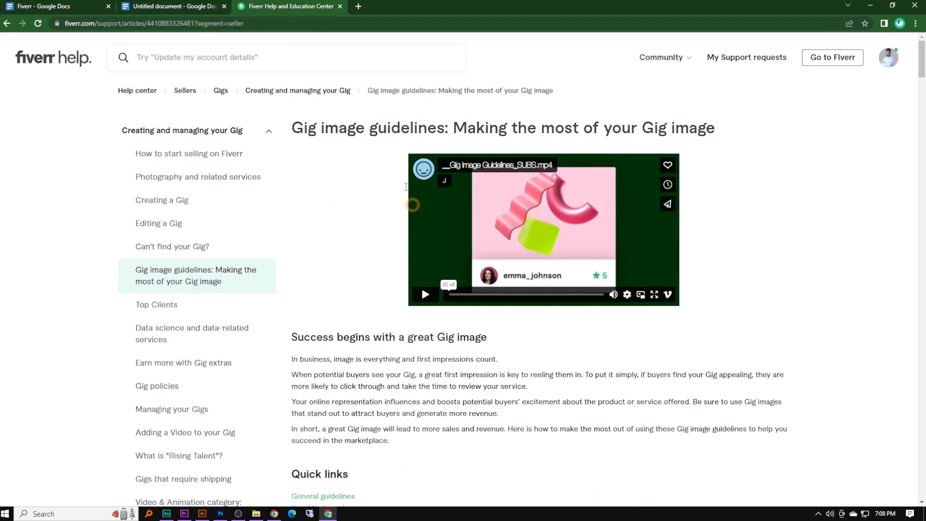
pyautogui.click(357, 7)
pyautogui.write('fiverr.com')
pyautogui.press('Return')
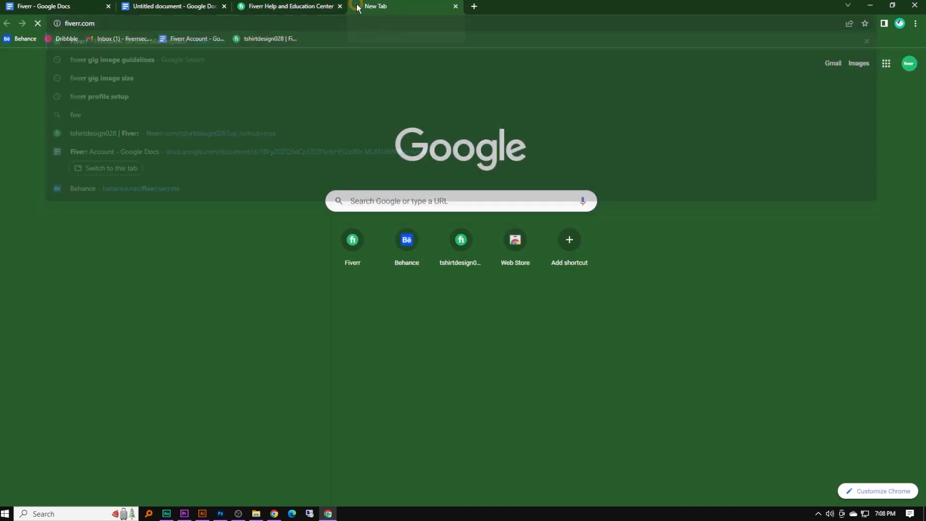
# - Move the Fiverr tab next to the untitled document and search Fiverr for "typography t-shirt design"
pyautogui.moveTo(393, 6); pyautogui.dragTo(289, 6)
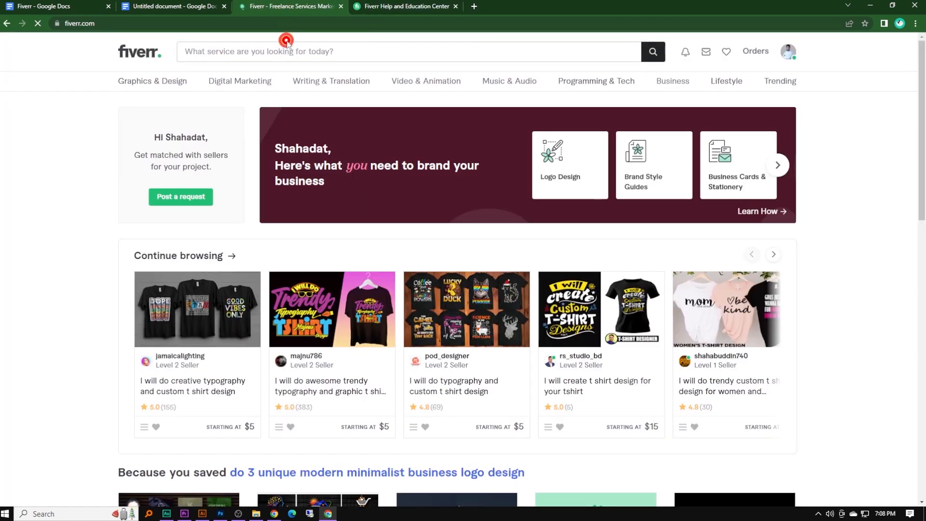
pyautogui.click(276, 52)
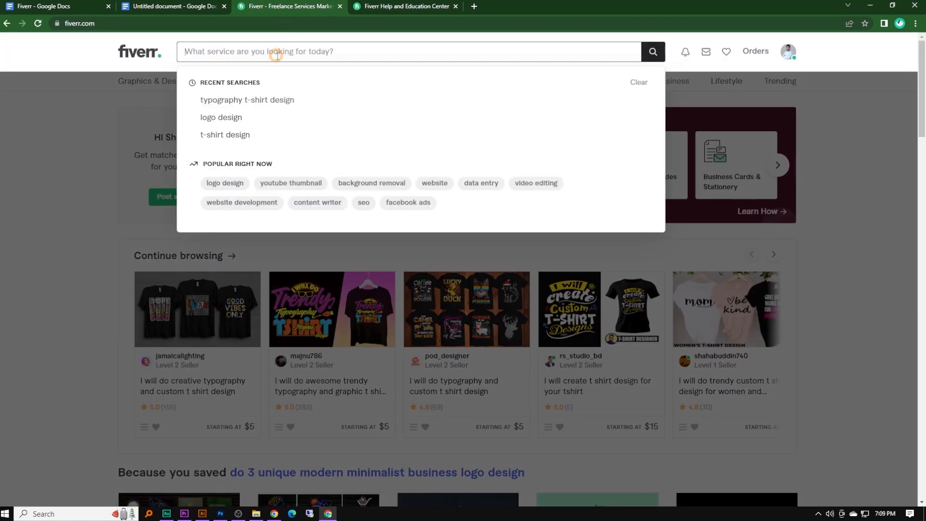
pyautogui.click(270, 100)
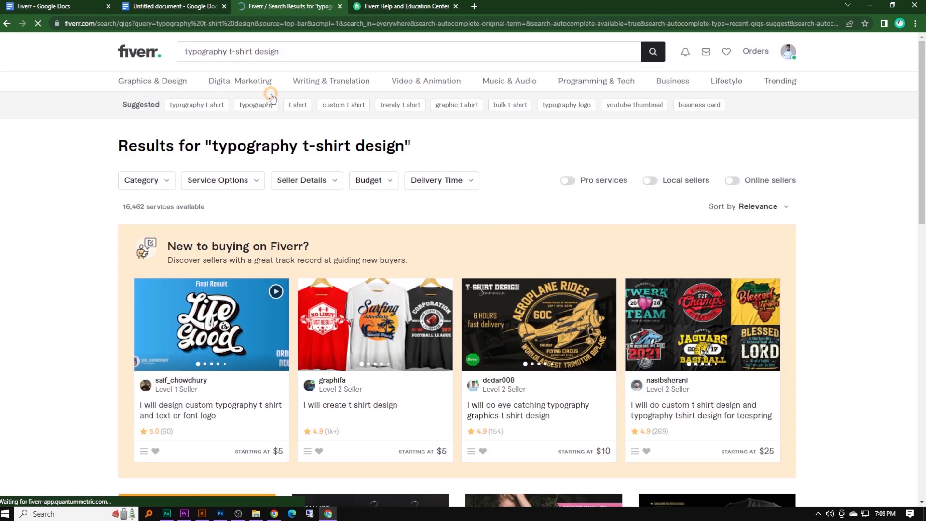
# - Open four gigs in new tabs: "create t shirt design", "eye catching typography graphics", "custom t shirt design... for teespring" and "awesome typography... within 4 hour"
pyautogui.click(363, 406)
pyautogui.click(503, 411)
pyautogui.click(709, 415)
pyautogui.scroll(-8, 202, 282)
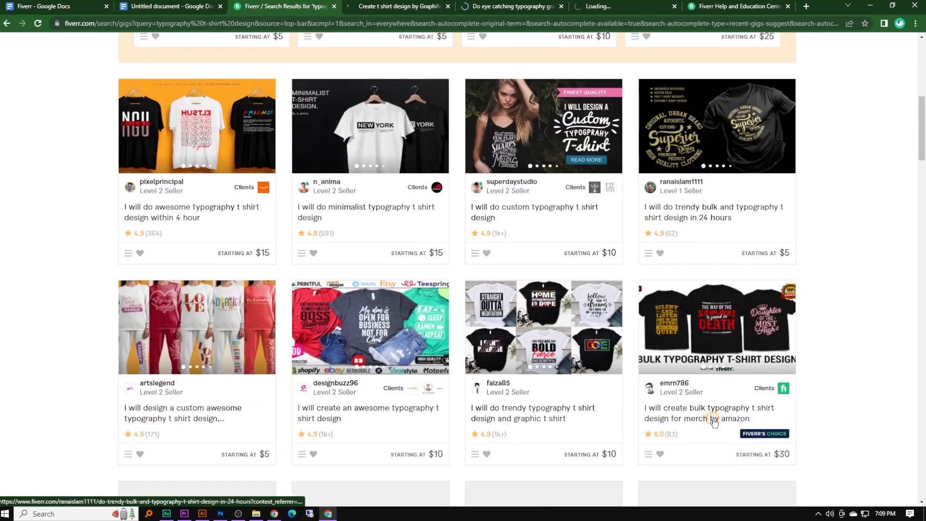
pyautogui.click(195, 213)
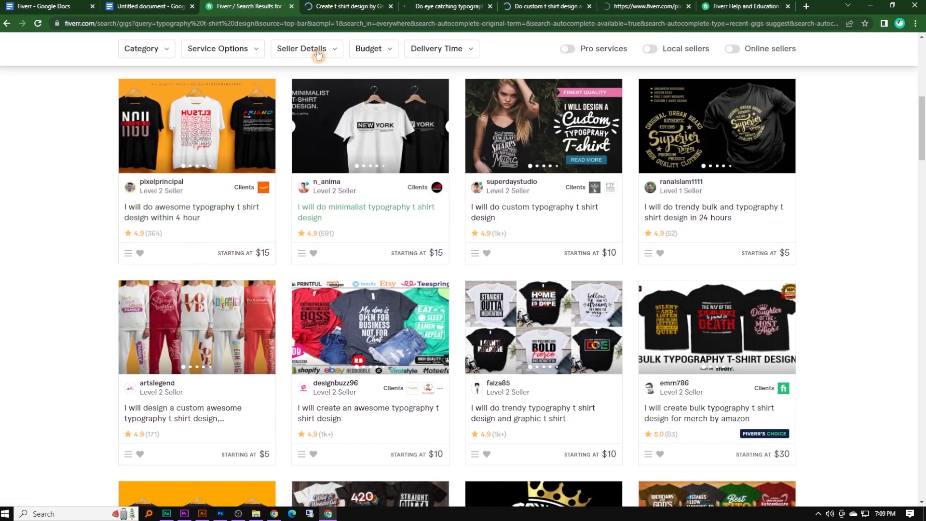
# - Copy all related tags of the "Create t shirt design" gig and paste them into the untitled Google Docs document
pyautogui.click(331, 4)
pyautogui.scroll(-20, 373, 327)
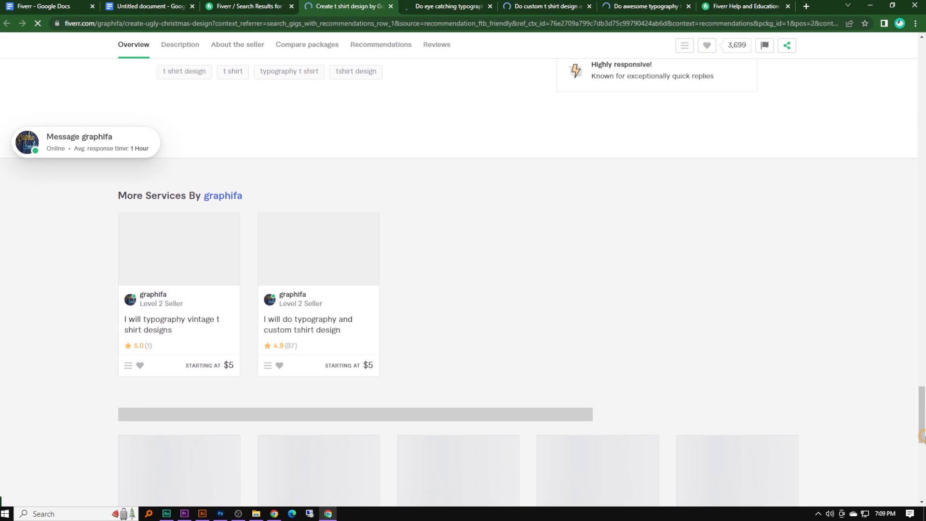
pyautogui.moveTo(922, 426); pyautogui.dragTo(921, 407)
pyautogui.moveTo(444, 284); pyautogui.dragTo(143, 271)
pyautogui.hotkey('ctrl', 'c')
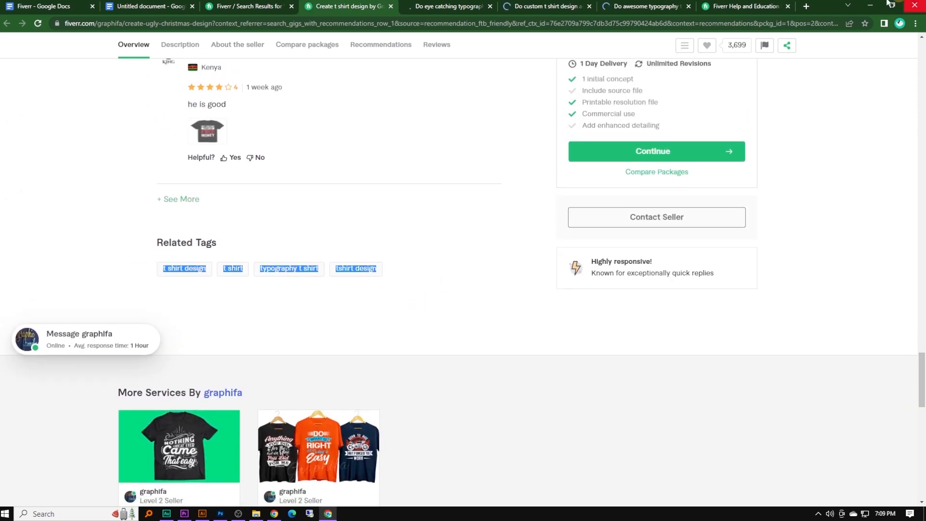
pyautogui.click(145, 6)
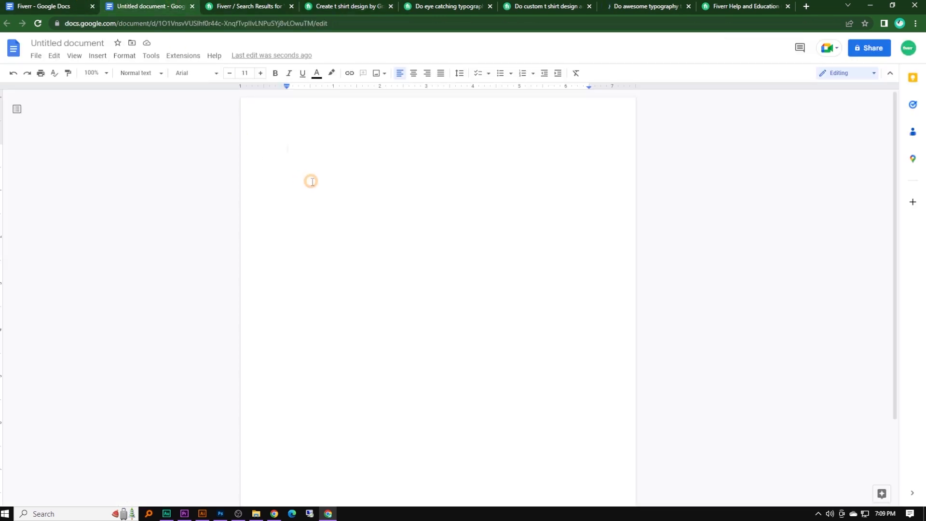
pyautogui.hotkey('ctrl', 'v')
# - Close the Fiverr search results tab and the "Create t shirt design" gig tab
pyautogui.click(218, 5)
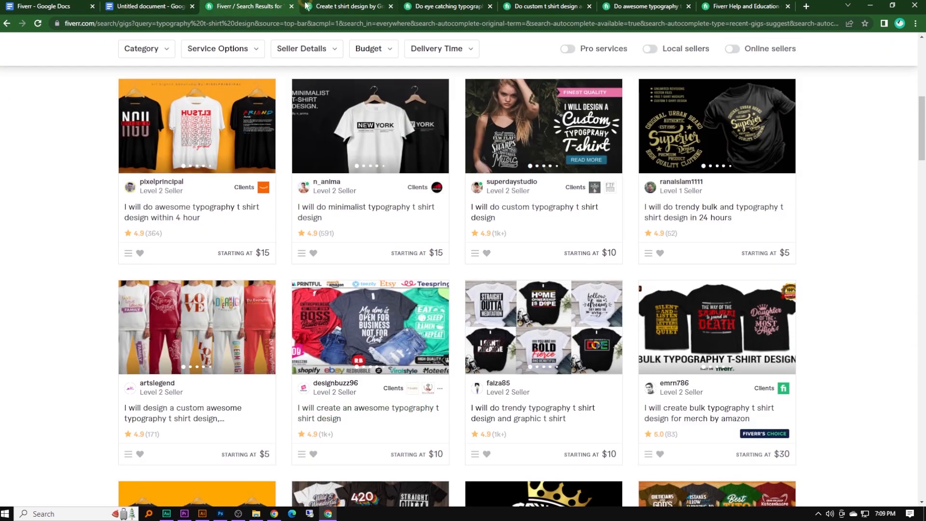
pyautogui.click(291, 7)
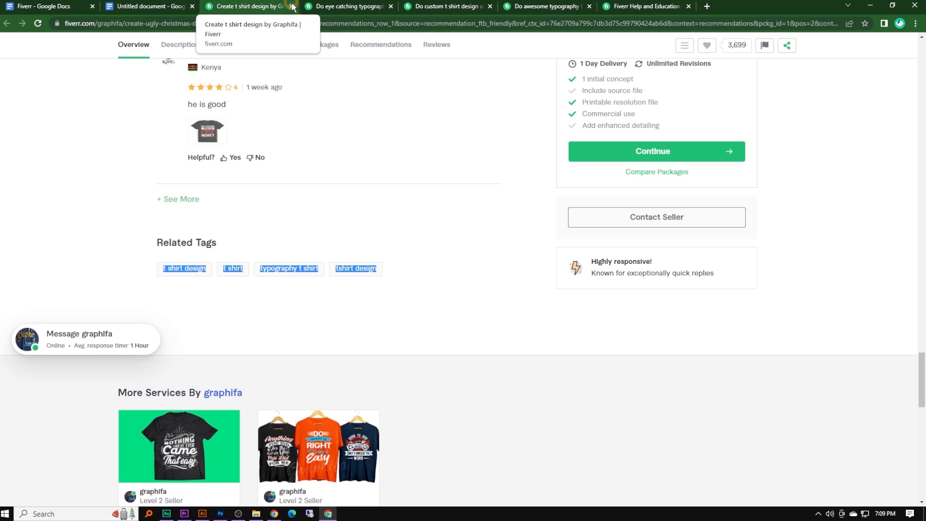
pyautogui.click(292, 6)
# - Add all related tags of the eye catching typography gig to the end of the document's keyword list and close that gig's tab
pyautogui.scroll(-20, 441, 343)
pyautogui.scroll(15, 442, 343)
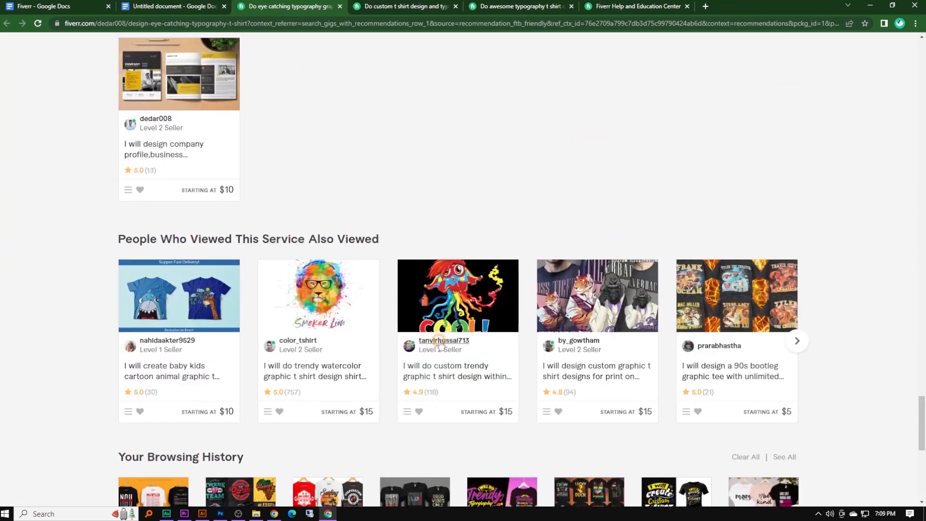
pyautogui.scroll(10, 386, 396)
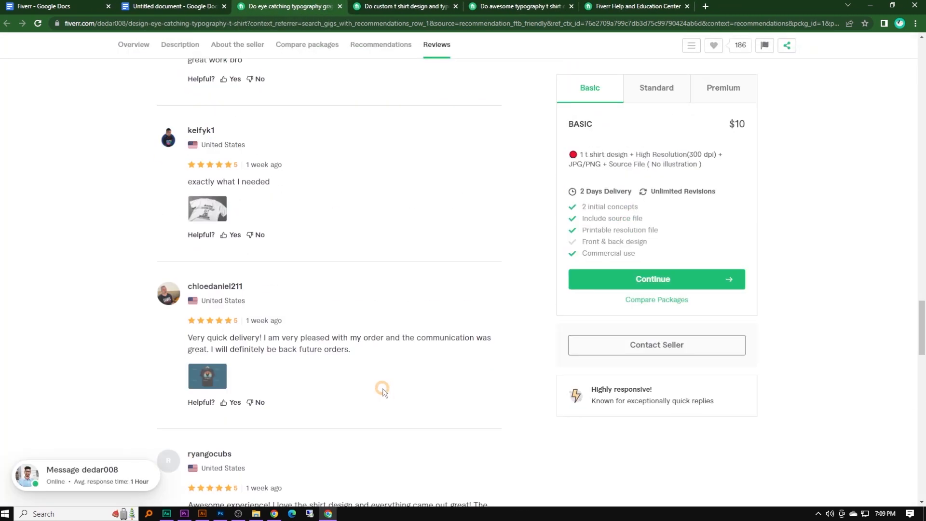
pyautogui.scroll(-20, 384, 393)
pyautogui.scroll(8, 383, 394)
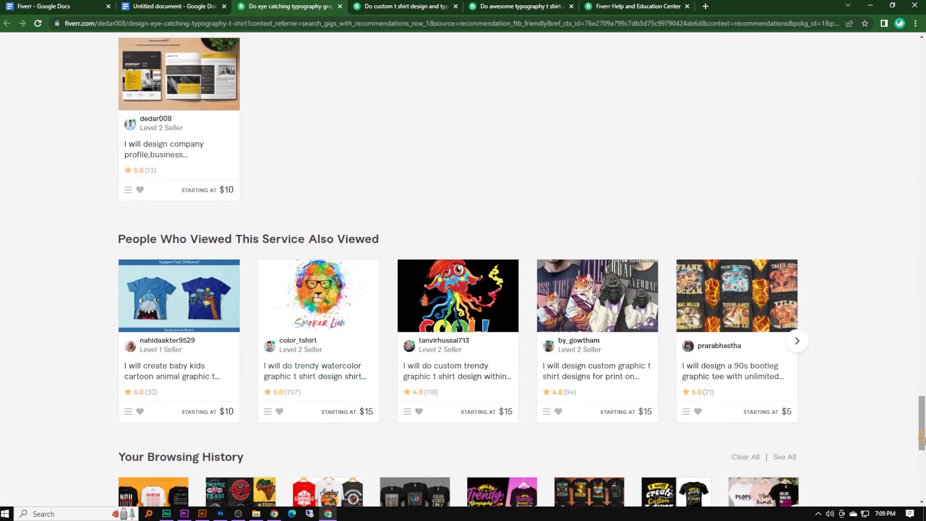
pyautogui.click(916, 261)
pyautogui.moveTo(485, 330); pyautogui.dragTo(48, 316)
pyautogui.hotkey('ctrl', 'c')
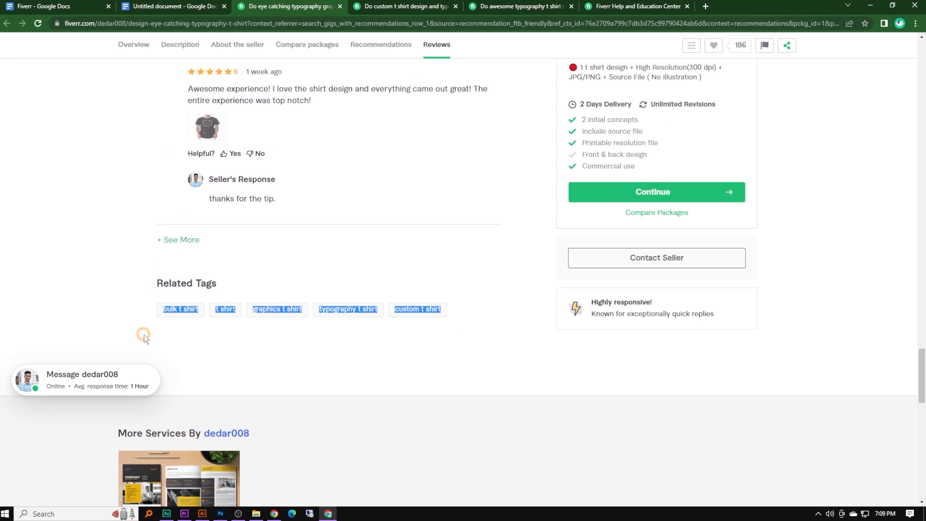
pyautogui.click(340, 7)
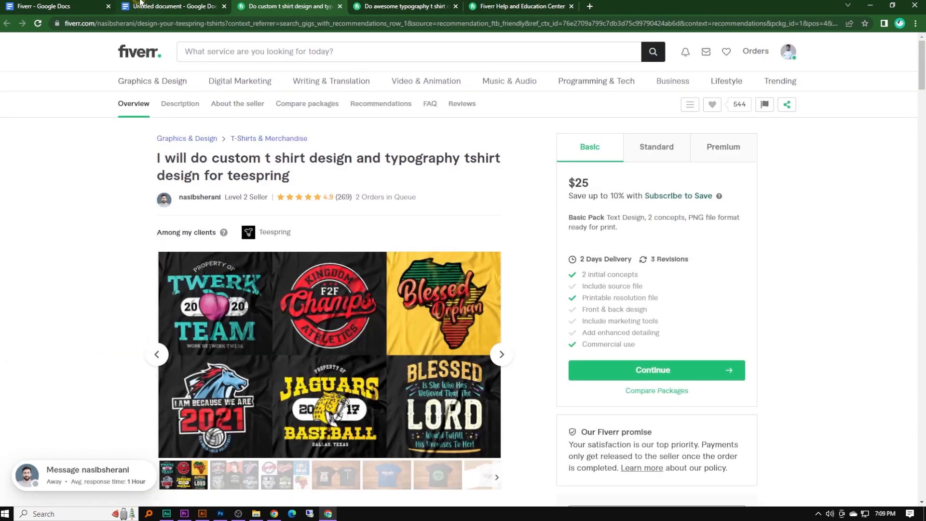
pyautogui.hotkey('ctrl', 'shift', 'Tab')
pyautogui.click(352, 213)
pyautogui.hotkey('ctrl', 'v')
# - Append the related tags of the teespring custom t shirt gig to the document's keyword list and close that gig's tab
pyautogui.click(293, 8)
pyautogui.scroll(-15, 375, 242)
pyautogui.scroll(-20, 374, 247)
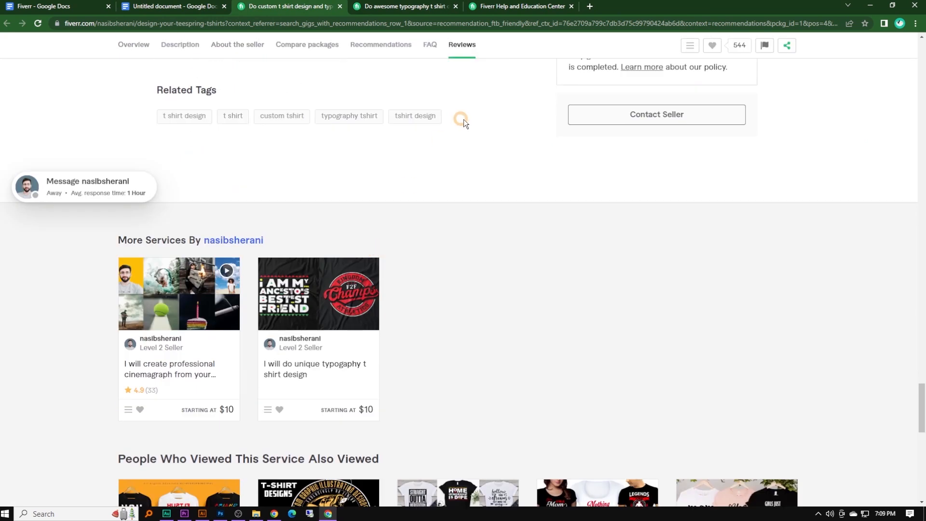
pyautogui.moveTo(464, 120); pyautogui.dragTo(129, 122)
pyautogui.hotkey('ctrl', 'c')
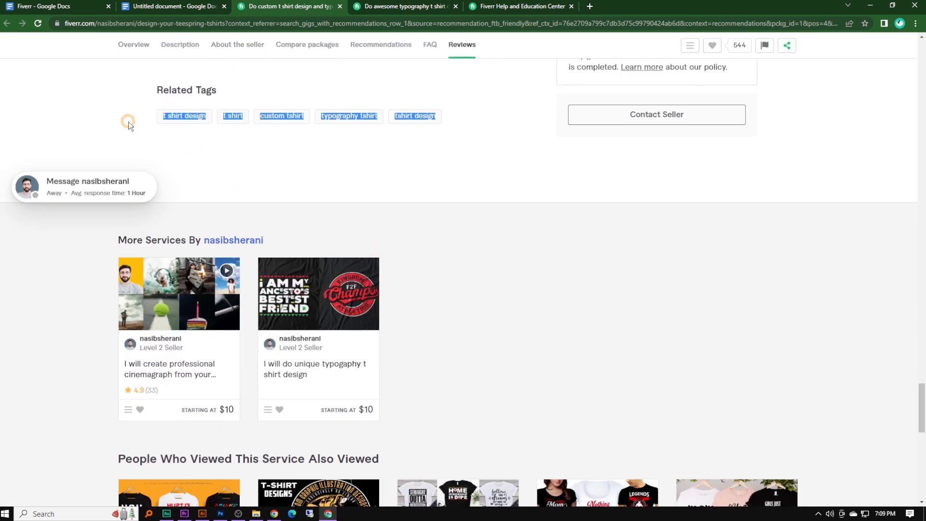
pyautogui.click(163, 9)
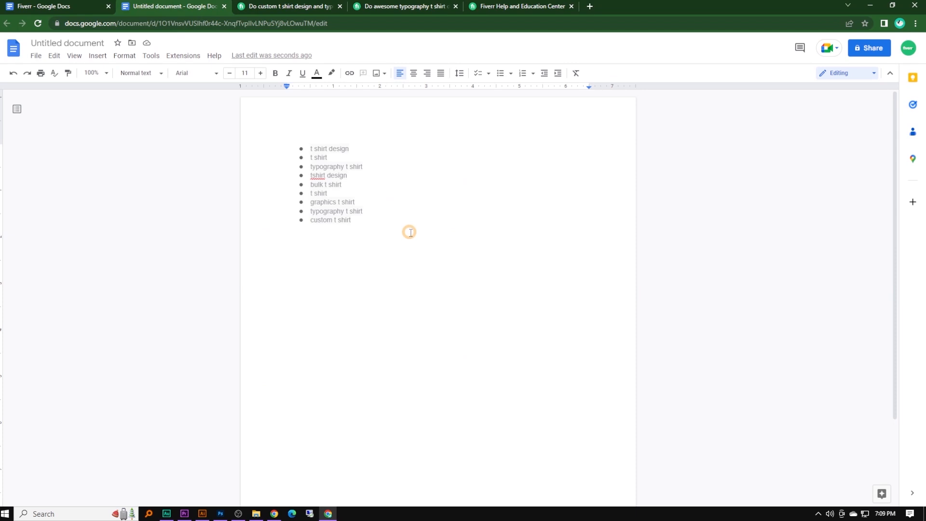
pyautogui.hotkey('ctrl', 'v')
pyautogui.click(329, 5)
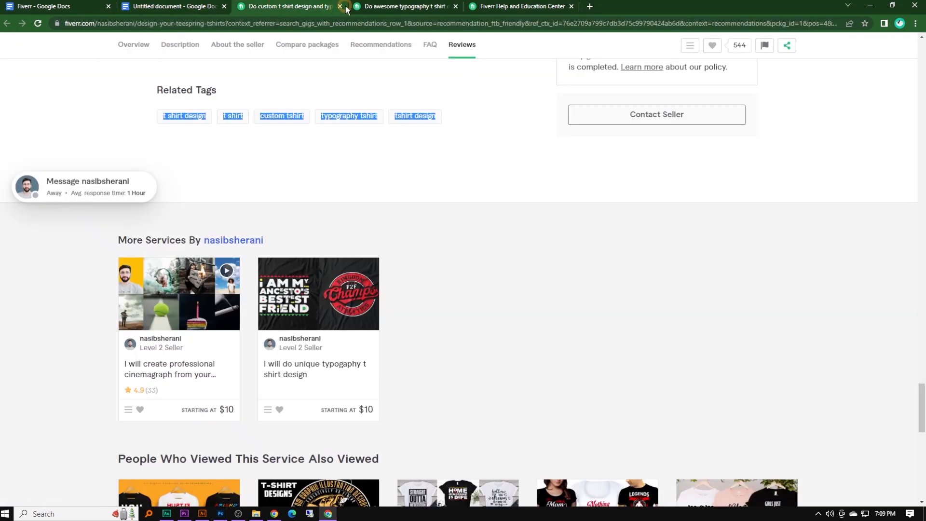
pyautogui.click(340, 6)
# - Append the related tags of the "awesome typography t shirt design within 4 hour" gig to the keyword list, close its tab and return to the document
pyautogui.scroll(-20, 334, 272)
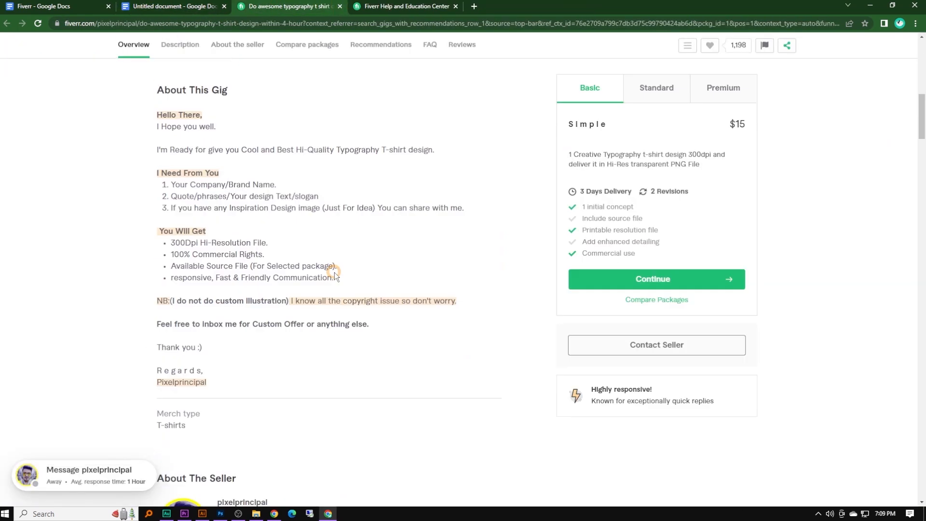
pyautogui.scroll(10, 333, 279)
pyautogui.scroll(-15, 369, 260)
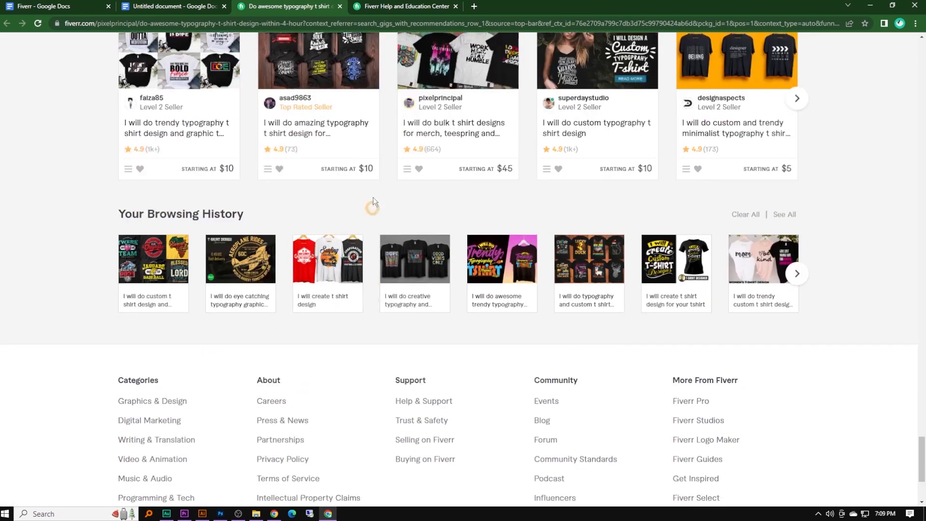
pyautogui.scroll(5, 372, 248)
pyautogui.moveTo(413, 74); pyautogui.dragTo(235, 114)
pyautogui.hotkey('ctrl', 'c')
pyautogui.click(200, 6)
pyautogui.click(392, 308)
pyautogui.hotkey('ctrl', 'v')
pyautogui.click(299, 7)
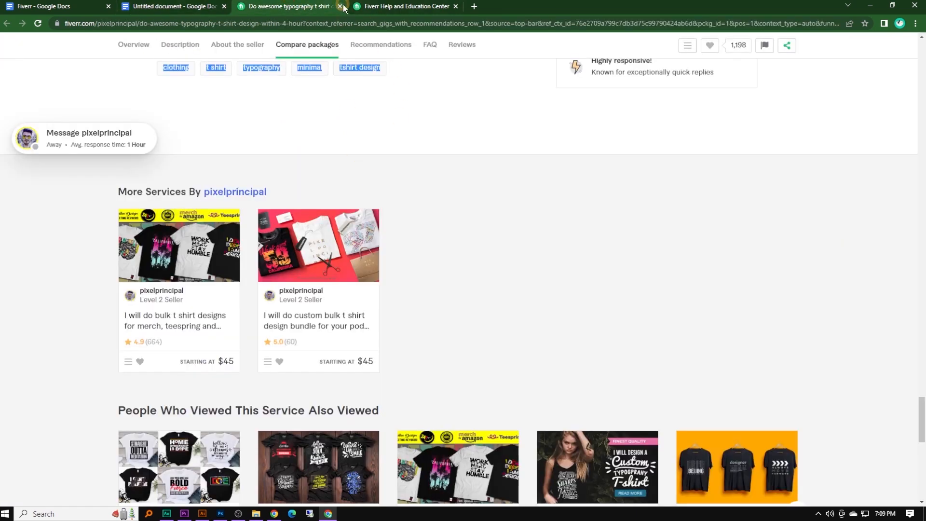
pyautogui.hotkey('ctrl', 'w')
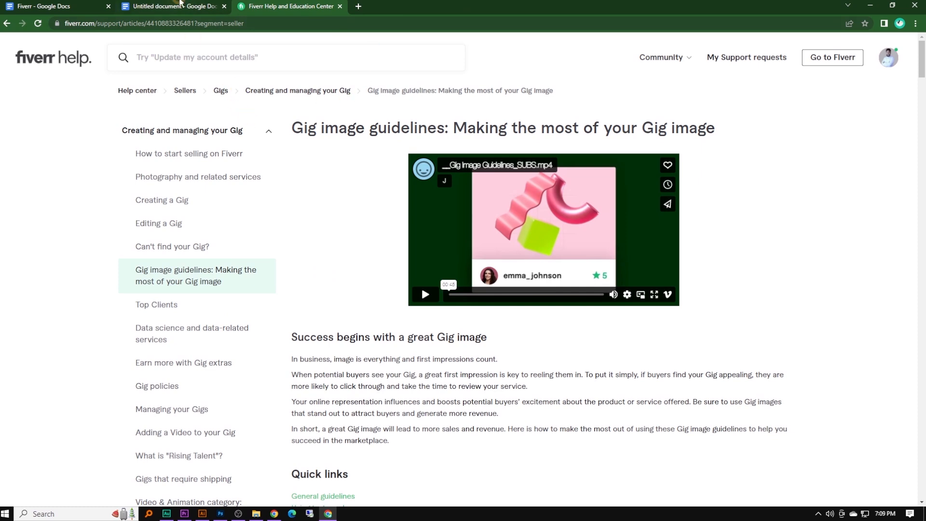
pyautogui.click(174, 5)
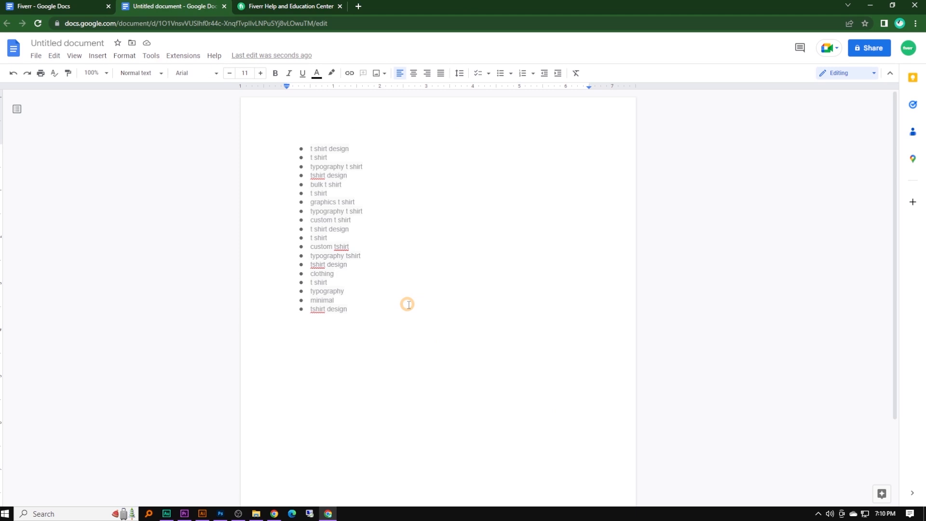
# - Search Google for "typography t shirt design" in a new tab and examine the related searches for keyword ideas
pyautogui.click(357, 3)
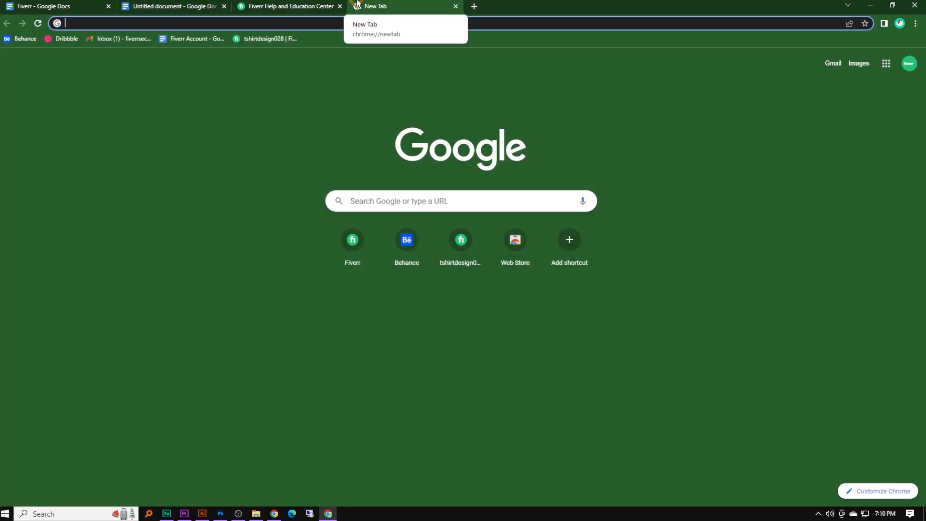
pyautogui.write('t')
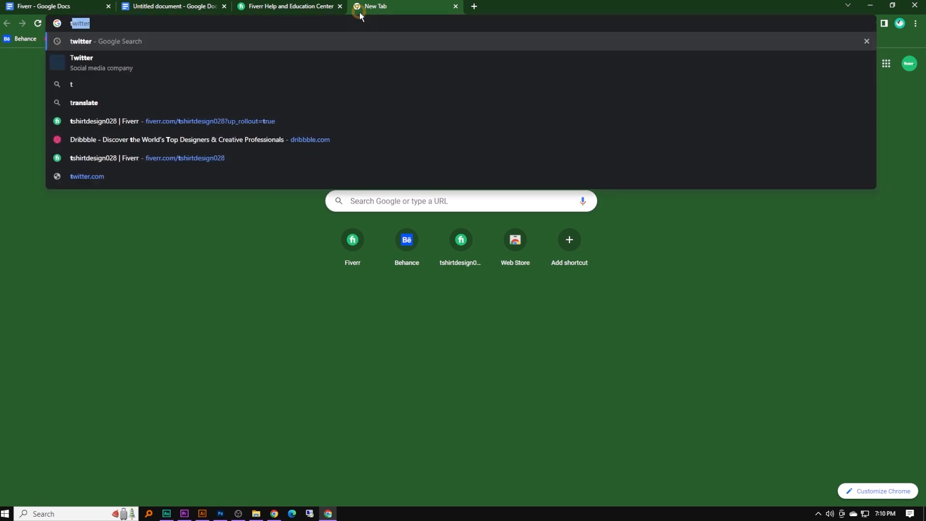
pyautogui.press('BackSpace')
pyautogui.press('BackSpace')
pyautogui.write('typog')
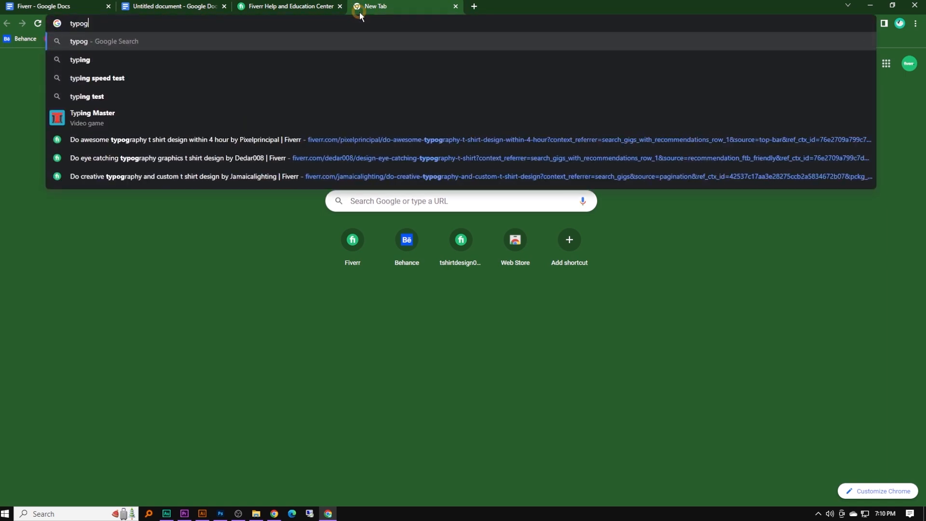
pyautogui.click(226, 98)
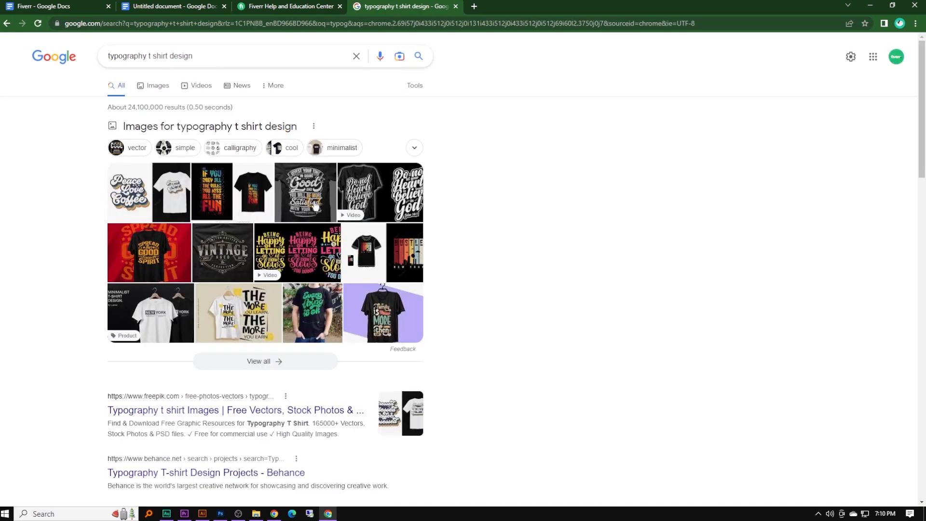
pyautogui.scroll(-15, 315, 203)
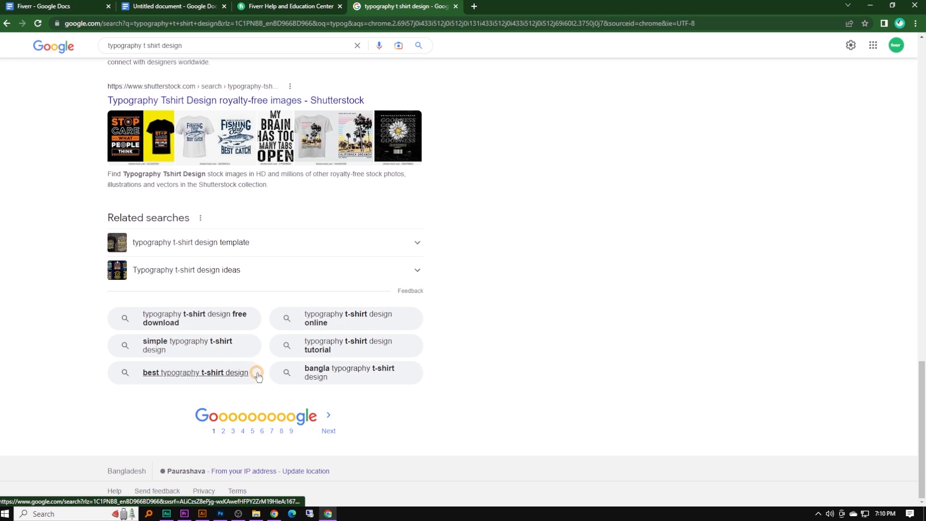
pyautogui.scroll(15, 296, 301)
# - Search Google for "keyword planner" in another tab and open the Google Ads Help and Keyword Tool results in new tabs
pyautogui.click(474, 7)
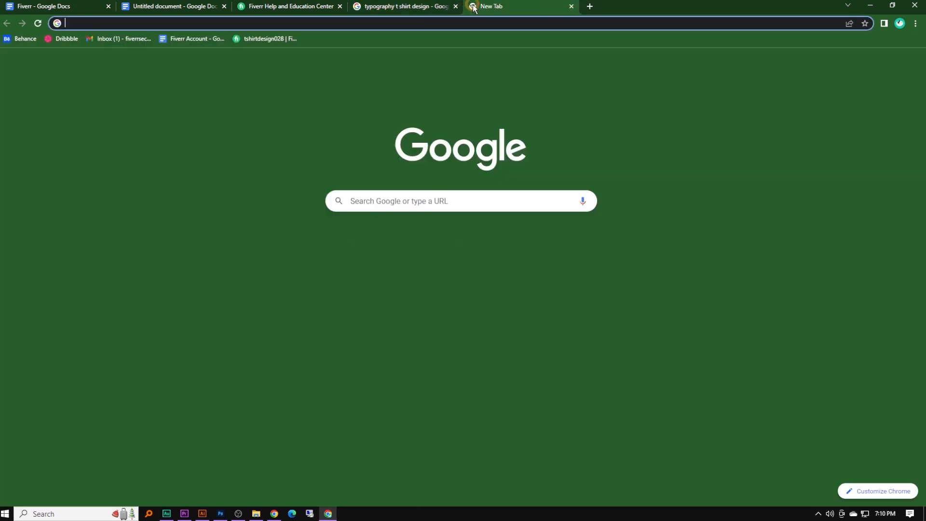
pyautogui.write('keyo')
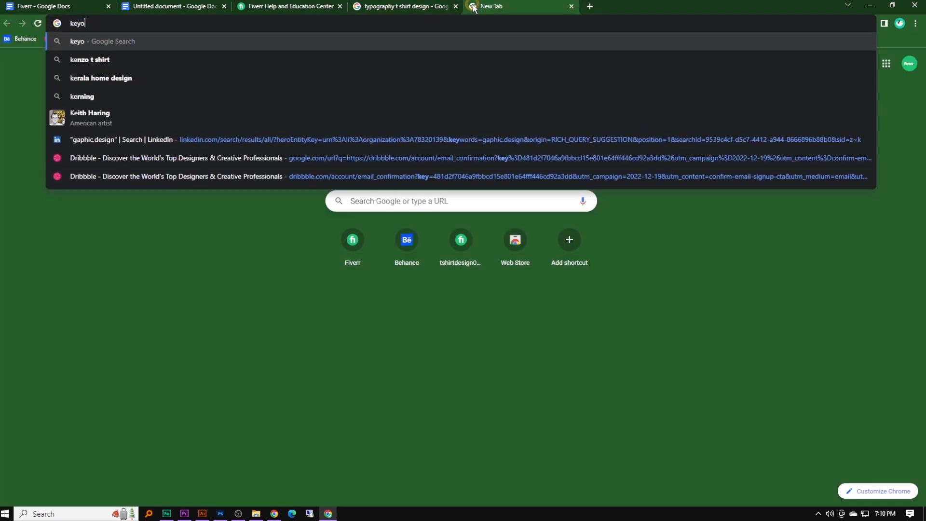
pyautogui.write('wrd')
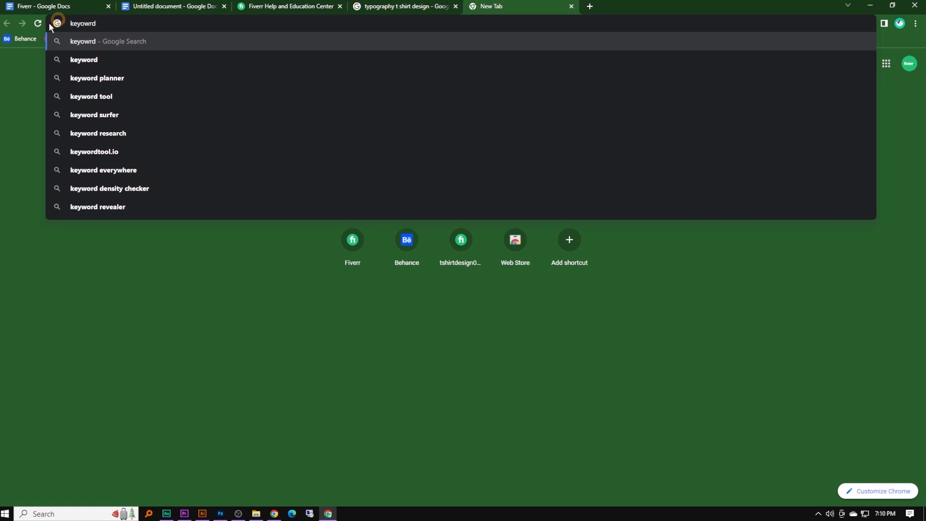
pyautogui.click(124, 84)
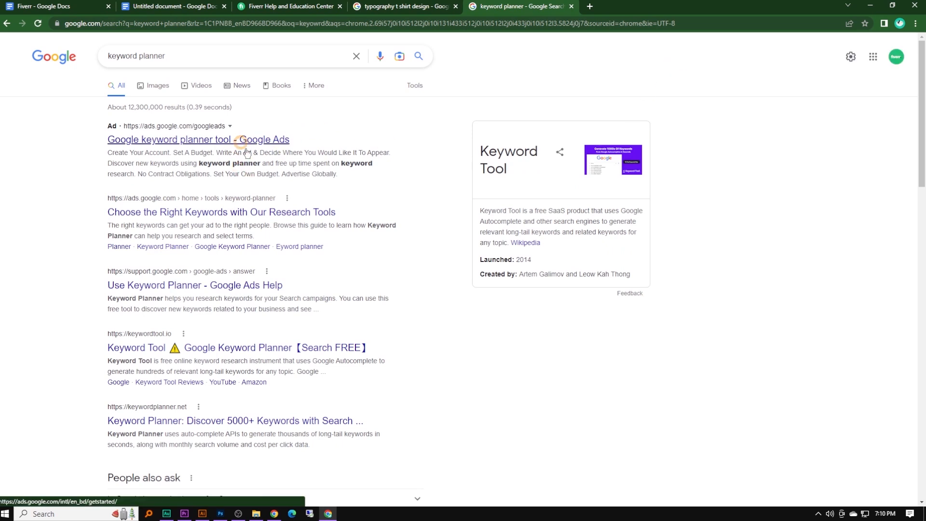
pyautogui.middleClick(189, 289)
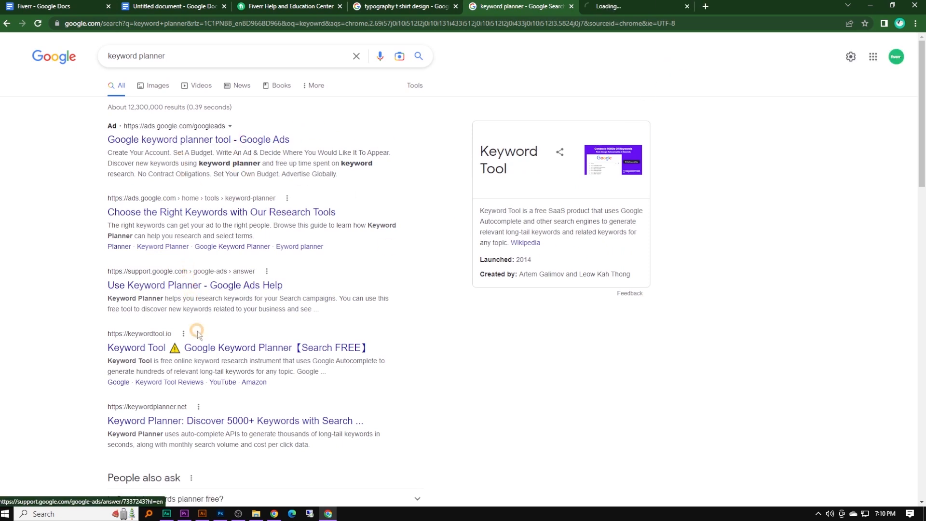
pyautogui.middleClick(201, 349)
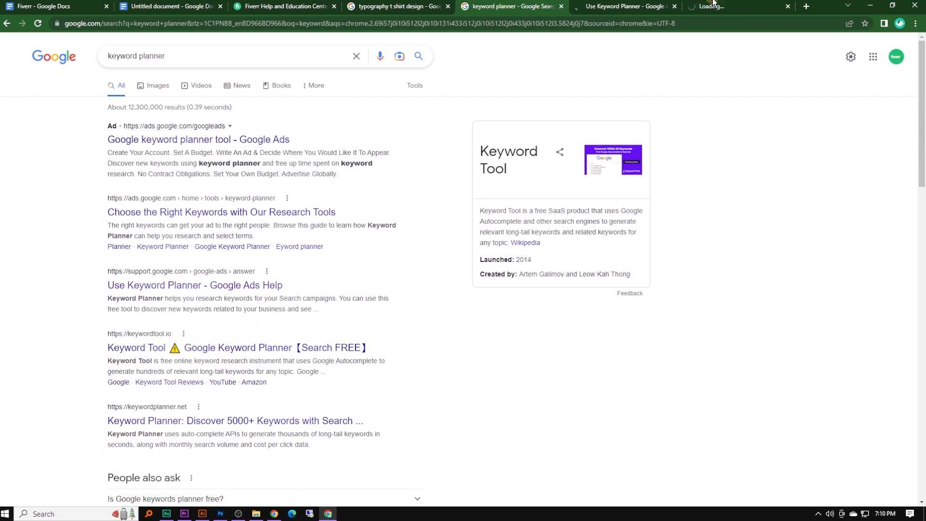
# - Check the Google Ads Help and Keyword Tool pages, then open the keywordplanner.net result in a new tab and skim the remaining search results
pyautogui.click(603, 5)
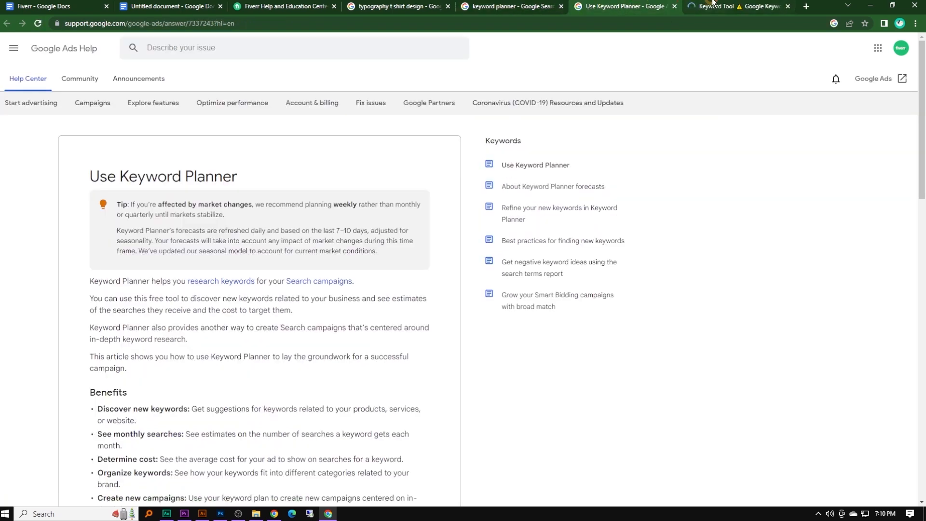
pyautogui.click(718, 6)
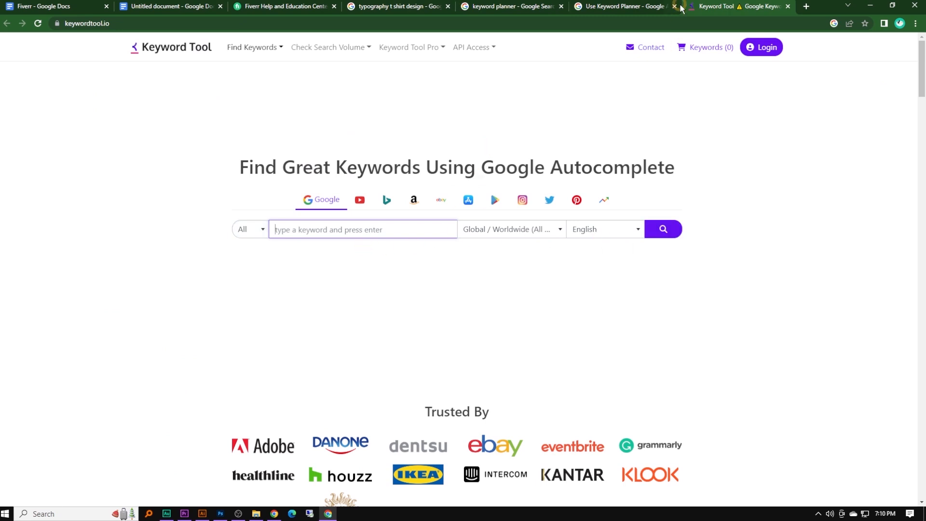
pyautogui.click(623, 6)
pyautogui.click(527, 4)
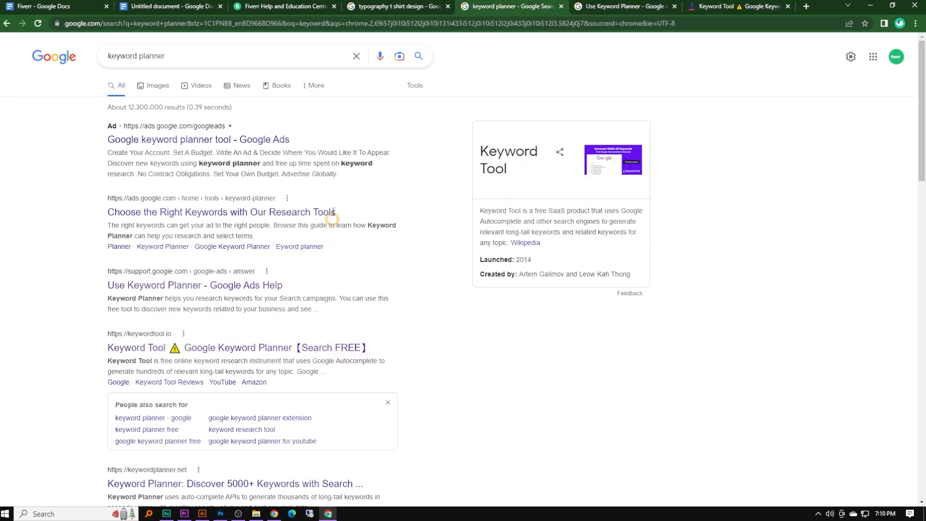
pyautogui.middleClick(217, 488)
pyautogui.scroll(-9, 310, 420)
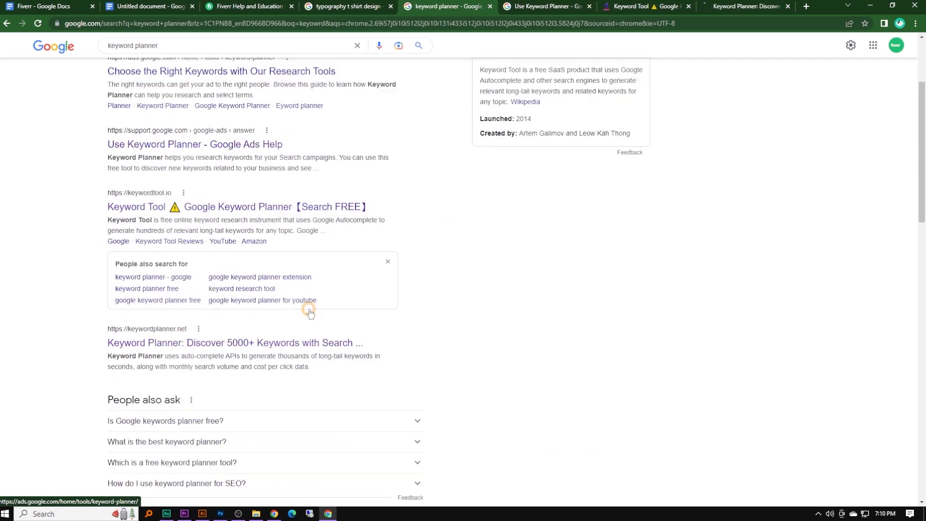
pyautogui.scroll(3, 384, 321)
pyautogui.scroll(-3, 385, 320)
pyautogui.scroll(-10, 224, 309)
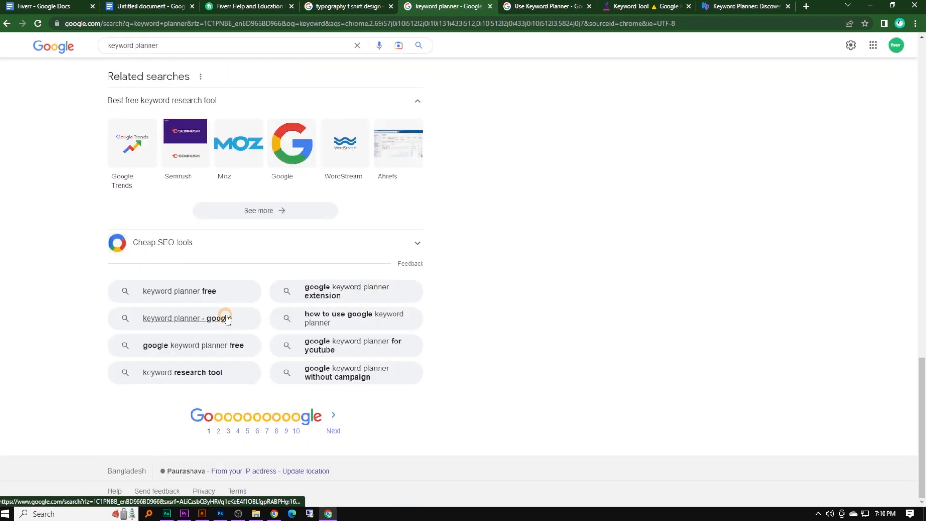
# - Look over the Keyword Tool page and enter "T-shirt design" as the keyword for its Google search
pyautogui.click(644, 4)
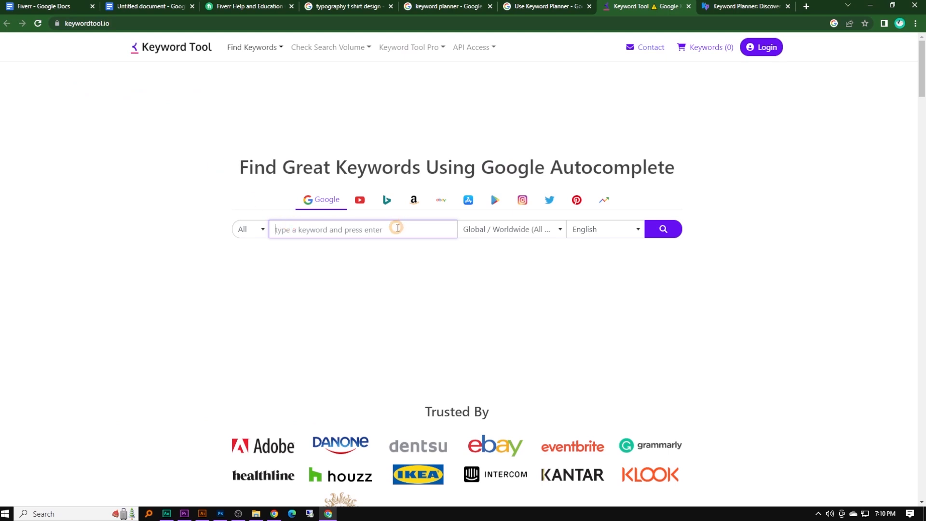
pyautogui.scroll(-7, 531, 256)
pyautogui.scroll(7, 403, 267)
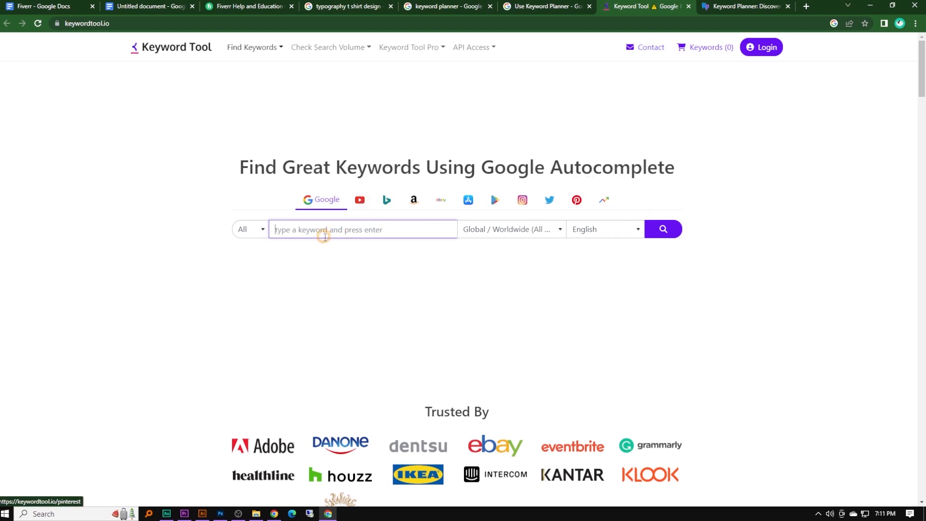
pyautogui.write('T-shirt design')
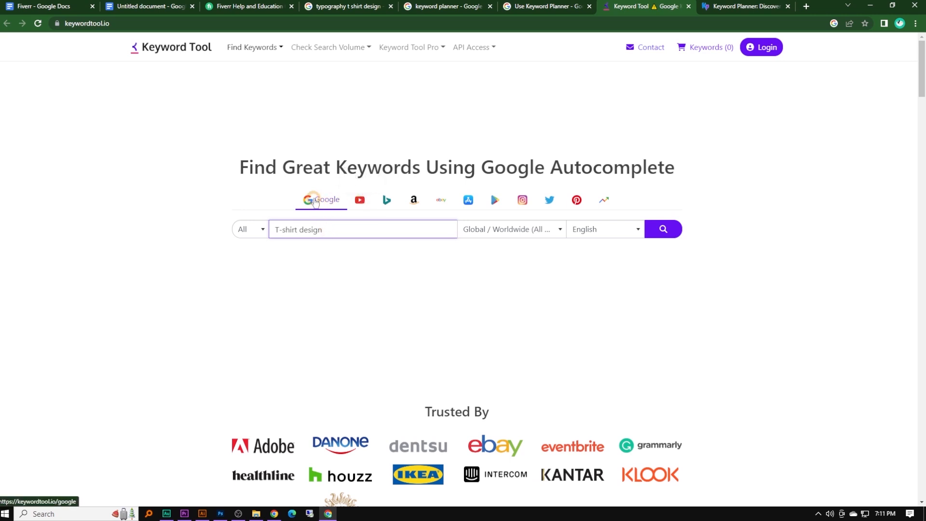
# - Set the keyword search location to United States (Country) and run the search
pyautogui.click(556, 230)
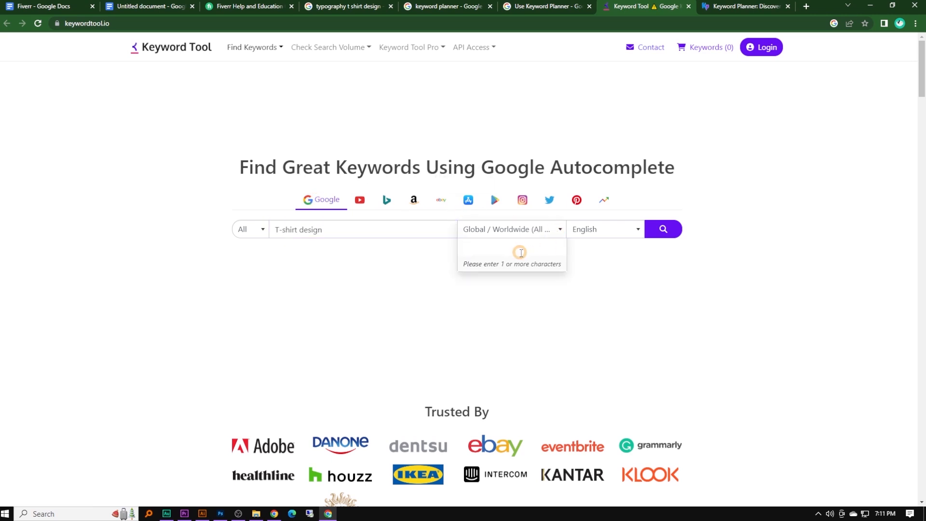
pyautogui.write('usa')
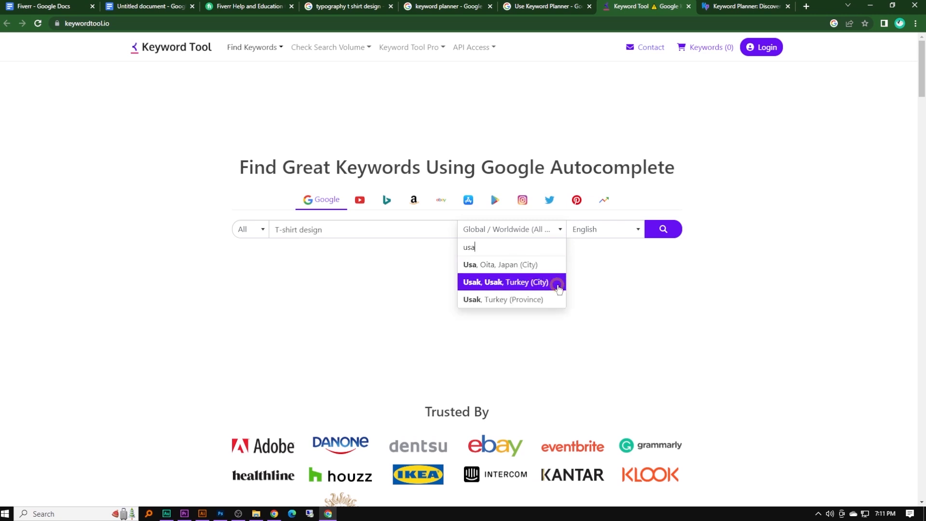
pyautogui.press('BackSpace')
pyautogui.press('BackSpace')
pyautogui.press('BackSpace')
pyautogui.write('un')
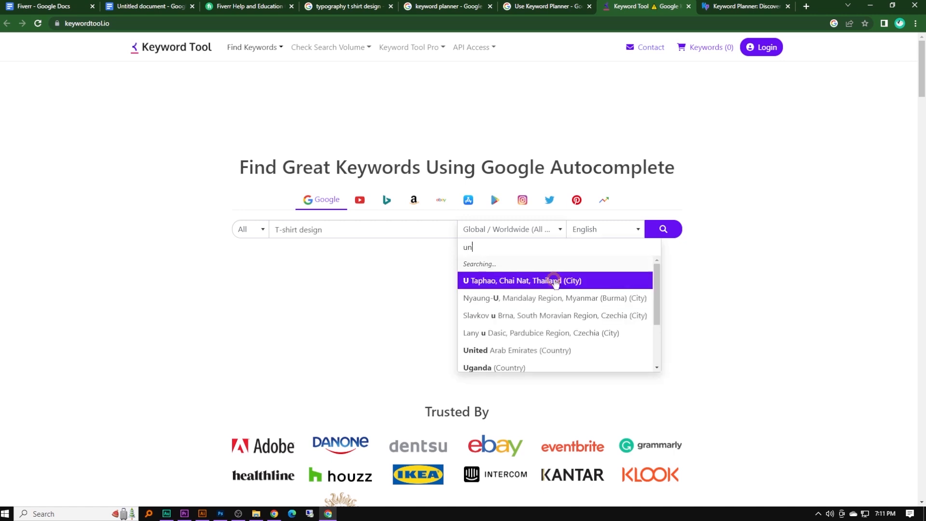
pyautogui.write('ited s')
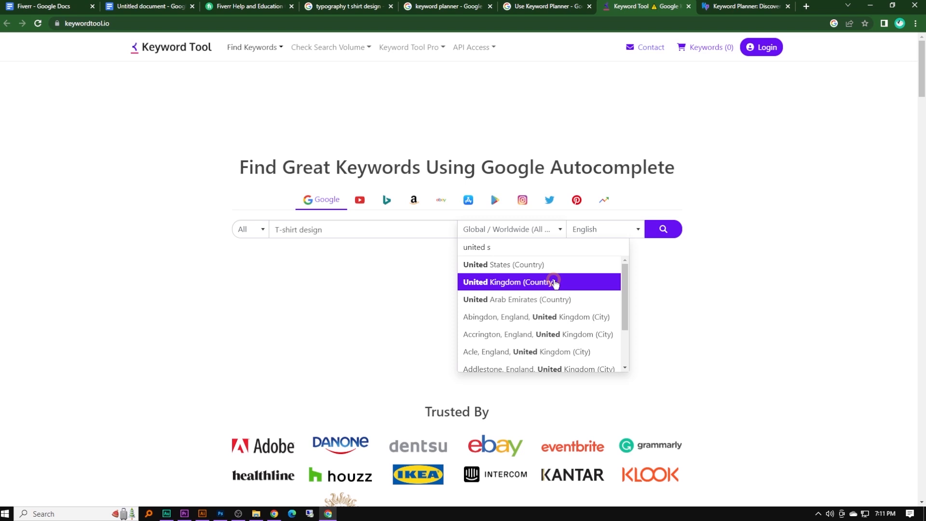
pyautogui.click(526, 265)
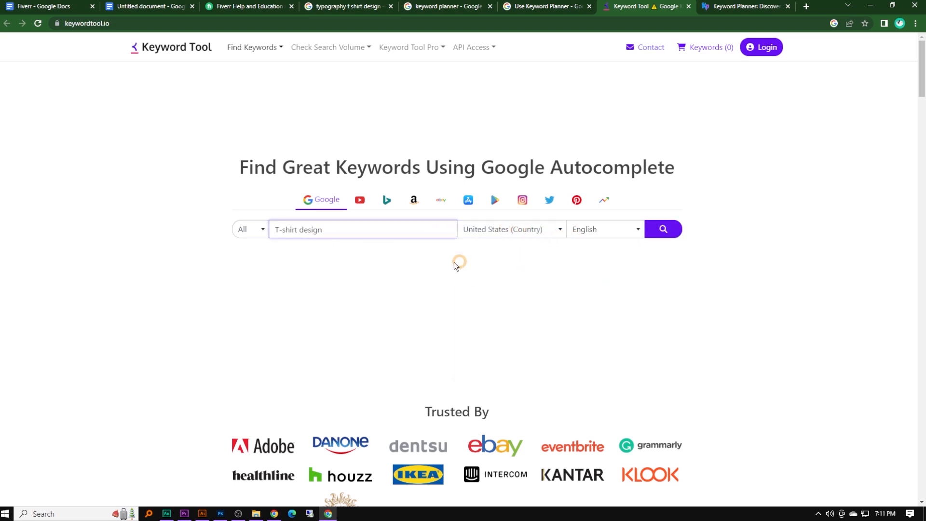
pyautogui.click(663, 230)
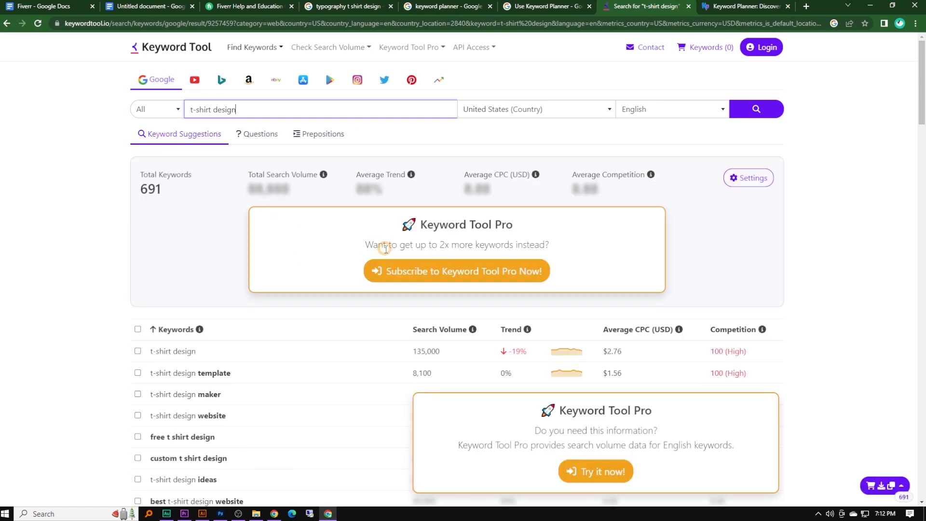
# - Examine the t-shirt design keyword suggestions and the total number of keywords
pyautogui.scroll(-8, 449, 323)
pyautogui.scroll(8, 450, 330)
pyautogui.scroll(-8, 355, 318)
pyautogui.scroll(8, 264, 215)
pyautogui.moveTo(139, 190); pyautogui.dragTo(170, 190)
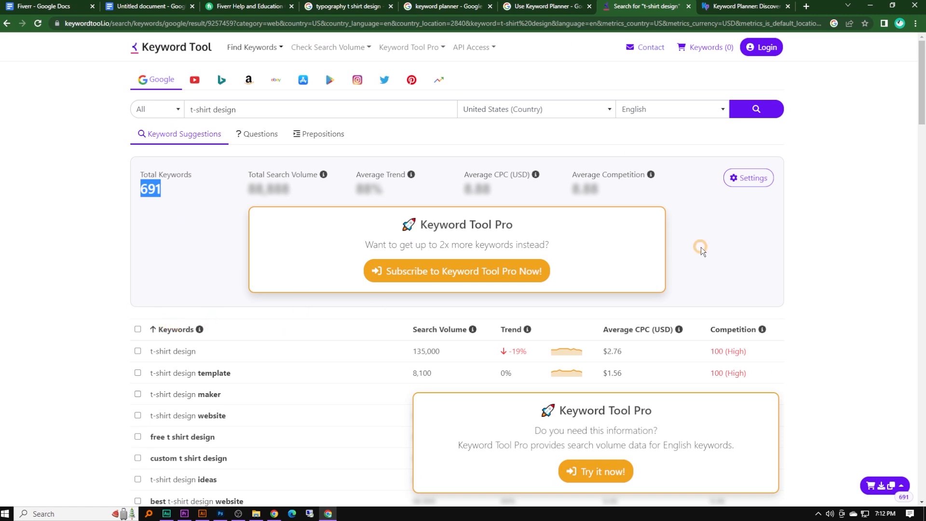
pyautogui.moveTo(922, 111); pyautogui.dragTo(921, 129)
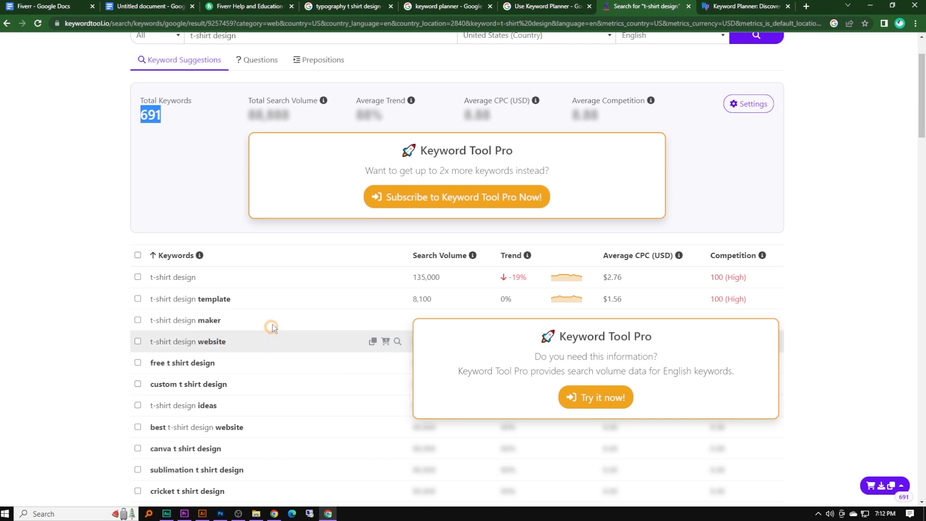
# - Copy the "t-shirt design" suggestion and paste it at the end of the document's keyword list
pyautogui.click(385, 275)
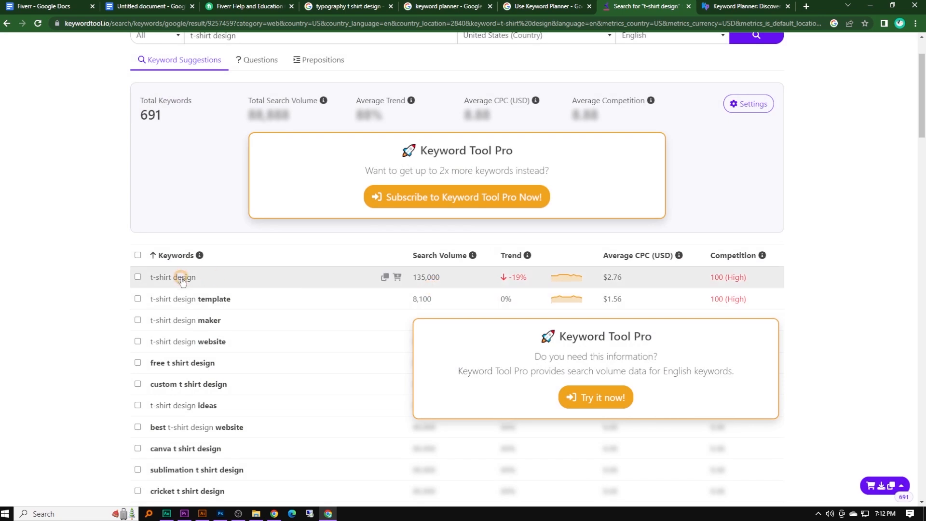
pyautogui.click(165, 5)
pyautogui.hotkey('ctrl', 'v')
# - Remove the bullets from the keyword list in the document
pyautogui.moveTo(358, 310); pyautogui.dragTo(269, 126)
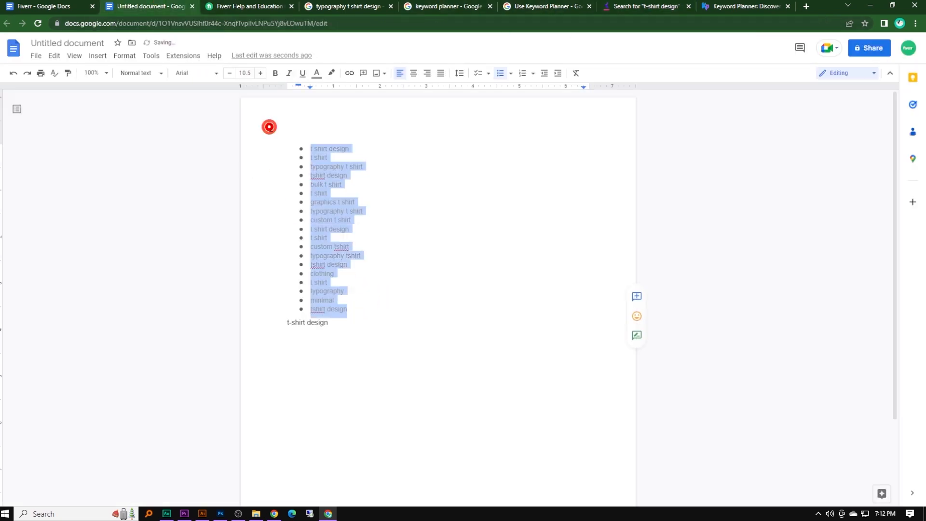
pyautogui.click(500, 72)
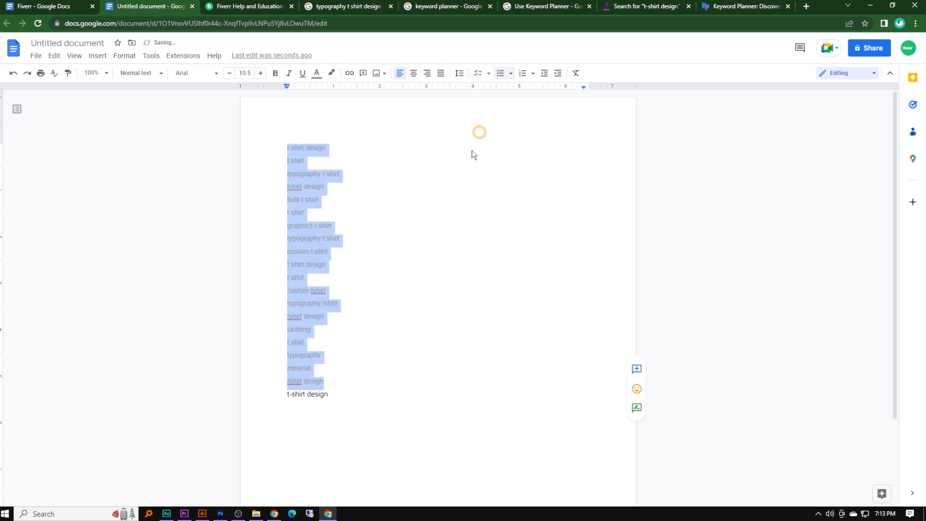
pyautogui.click(374, 375)
pyautogui.click(342, 397)
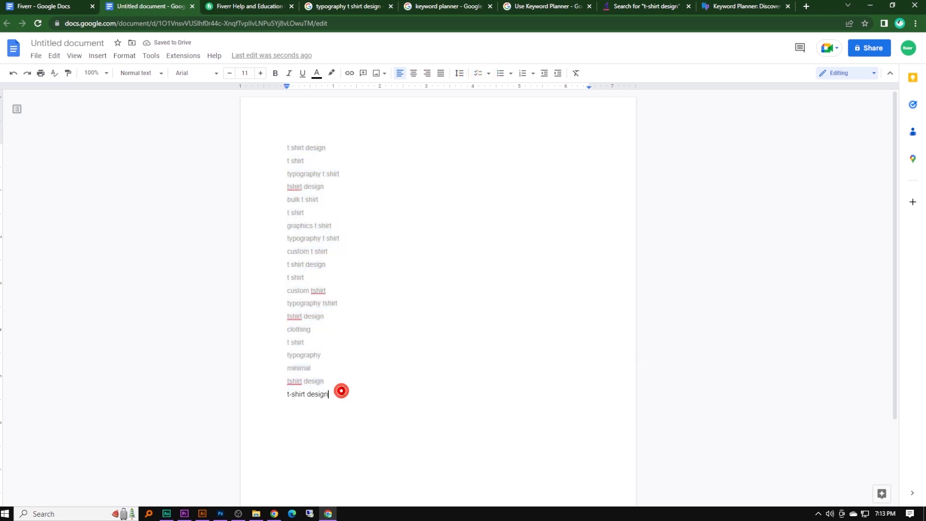
# - Add a comma after each of the first three keywords in the list
pyautogui.click(353, 152)
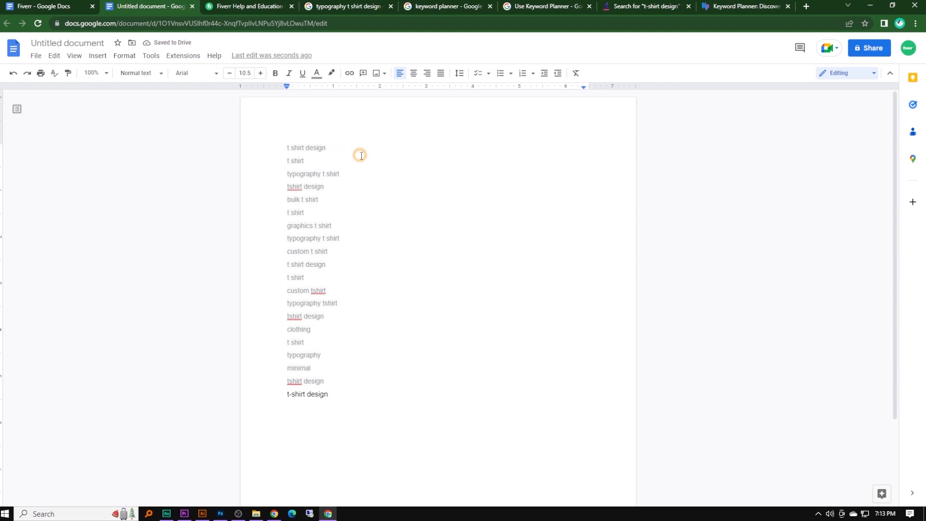
pyautogui.write(',')
pyautogui.press('Down')
pyautogui.doubleClick(348, 173)
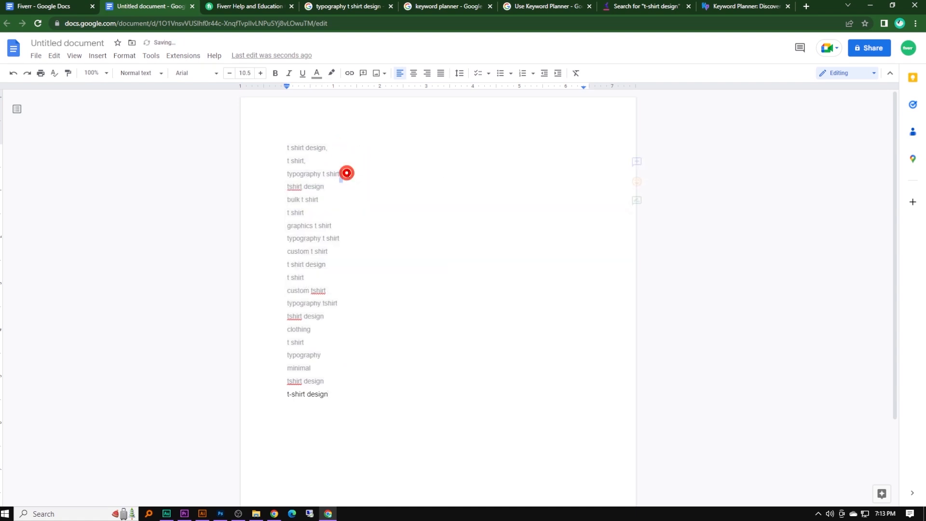
pyautogui.click(348, 173)
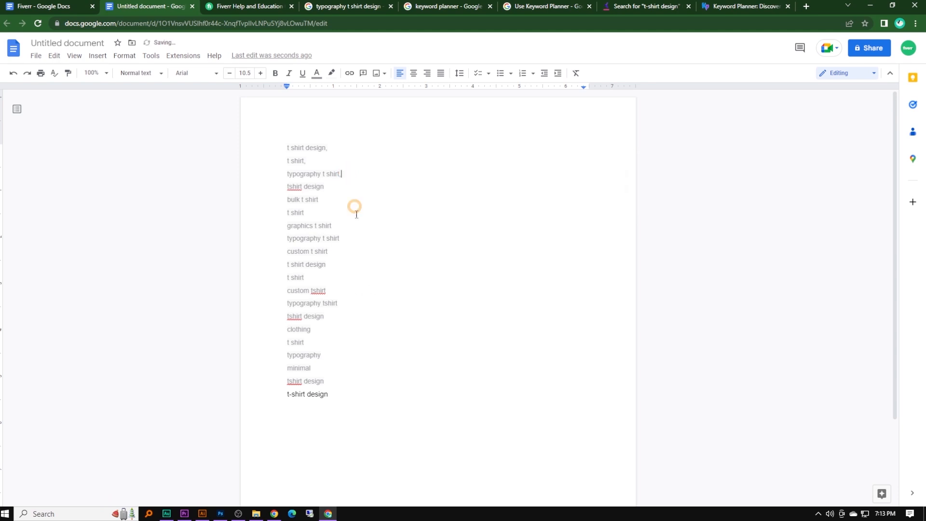
# - Clear the formatting of the whole keyword list, remove its underlining and make the text black
pyautogui.hotkey('ctrl', 'a')
pyautogui.click(577, 73)
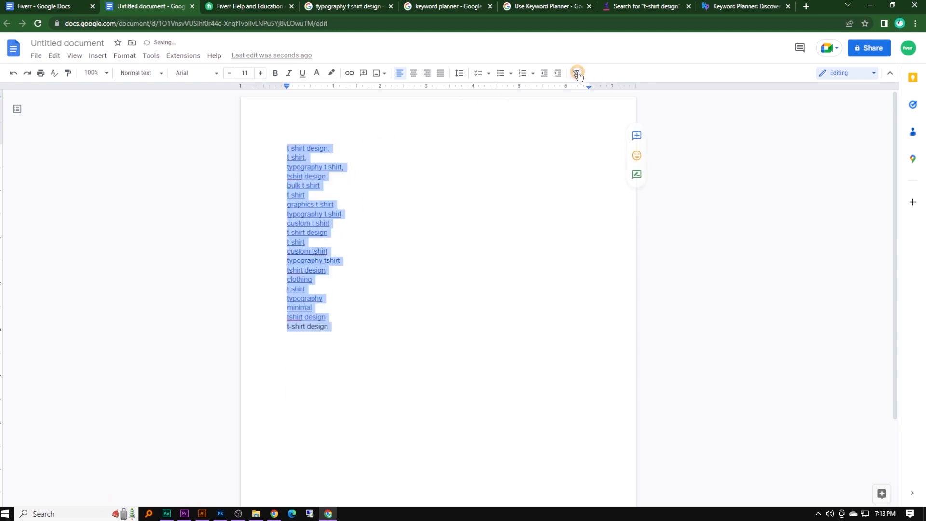
pyautogui.click(420, 308)
pyautogui.moveTo(350, 324); pyautogui.dragTo(261, 143)
pyautogui.click(303, 73)
pyautogui.click(302, 73)
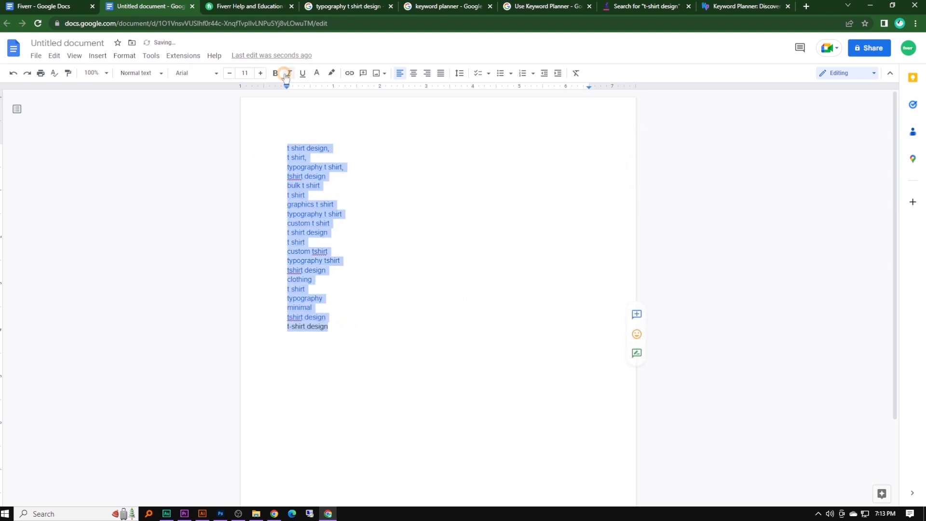
pyautogui.click(317, 75)
pyautogui.click(321, 90)
pyautogui.click(358, 352)
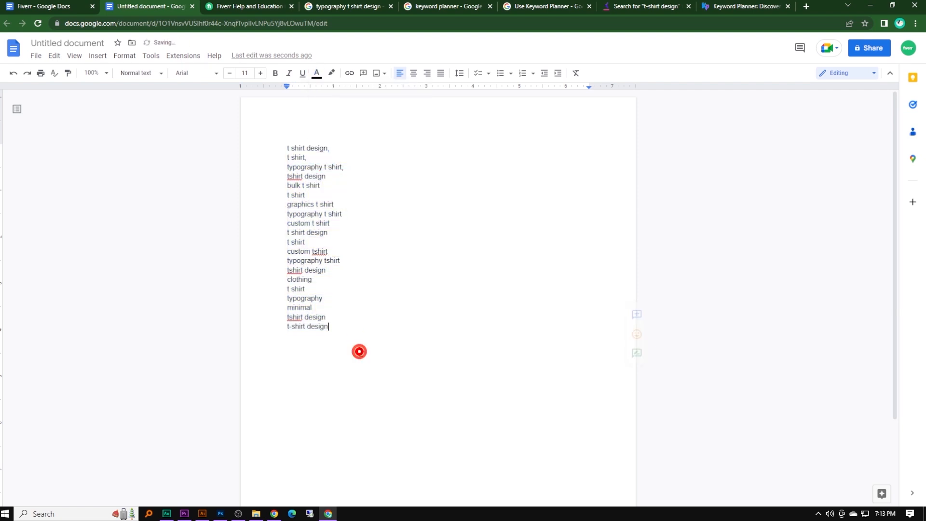
# - Add a comma after every remaining keyword, from the fourth line "tshirt design" to the final "t-shirt design"
pyautogui.click(342, 176)
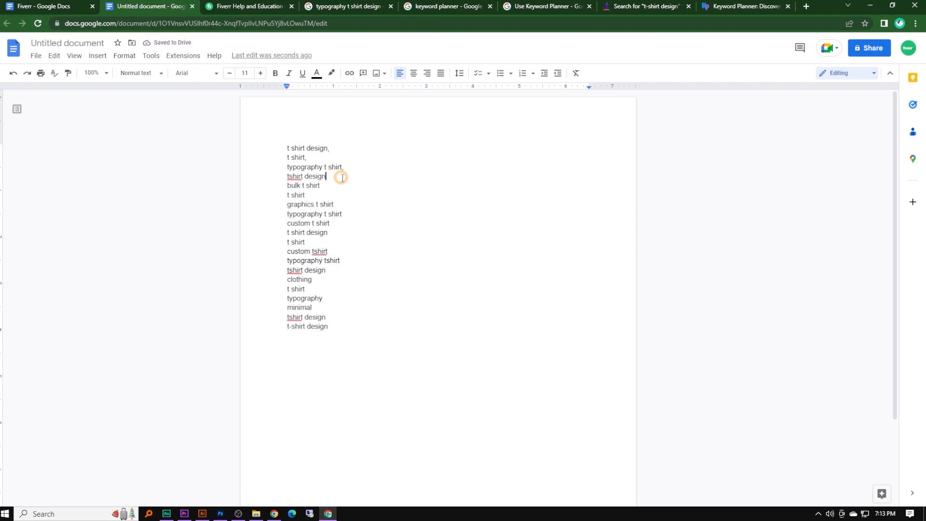
pyautogui.write(',')
pyautogui.click(331, 194)
pyautogui.write(',')
pyautogui.click(333, 188)
pyautogui.write(',')
pyautogui.click(338, 204)
pyautogui.write(',')
pyautogui.click(366, 216)
pyautogui.write(',')
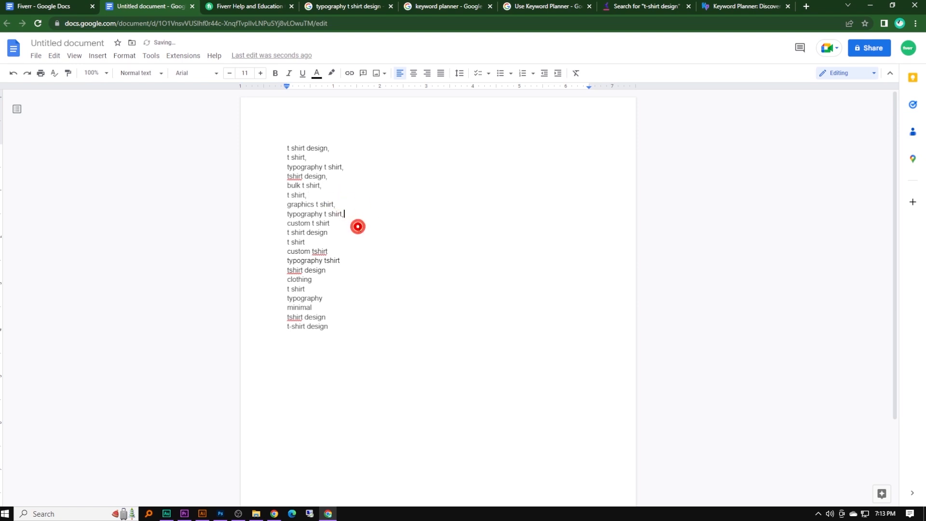
pyautogui.click(341, 225)
pyautogui.write(',')
pyautogui.click(331, 233)
pyautogui.write(',')
pyautogui.click(329, 243)
pyautogui.write(',')
pyautogui.click(339, 255)
pyautogui.write(',')
pyautogui.click(355, 264)
pyautogui.write(',')
pyautogui.click(339, 273)
pyautogui.write(',')
pyautogui.click(325, 280)
pyautogui.write(',')
pyautogui.click(320, 289)
pyautogui.write(',')
pyautogui.click(326, 300)
pyautogui.write(',')
pyautogui.click(326, 309)
pyautogui.write(',')
pyautogui.click(342, 316)
pyautogui.write(',')
pyautogui.click(341, 327)
pyautogui.write(',')
# - In Keyword Tool, select "t-shirt design", "t-shirt design maker", "t-shirt design website", "free t shirt design" and "custom t shirt design", and copy them
pyautogui.click(632, 6)
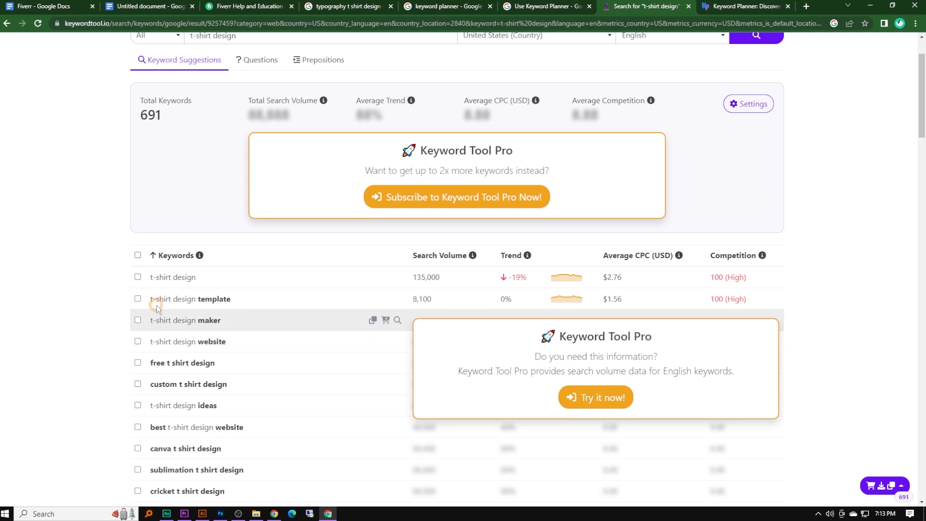
pyautogui.click(138, 277)
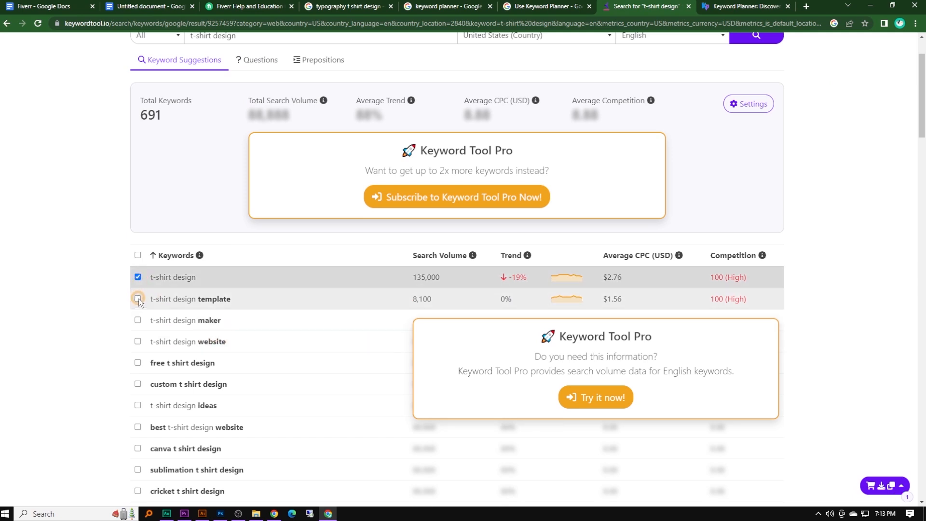
pyautogui.click(138, 299)
pyautogui.click(135, 321)
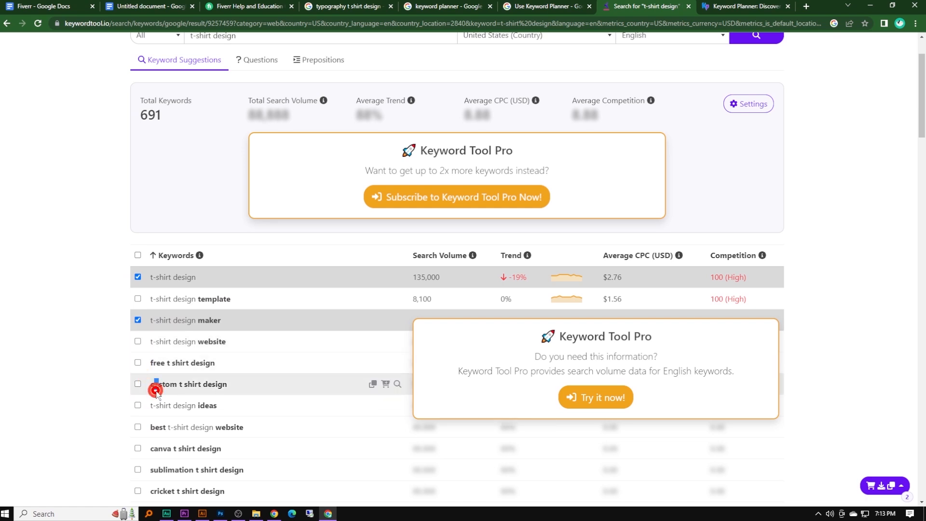
pyautogui.click(138, 383)
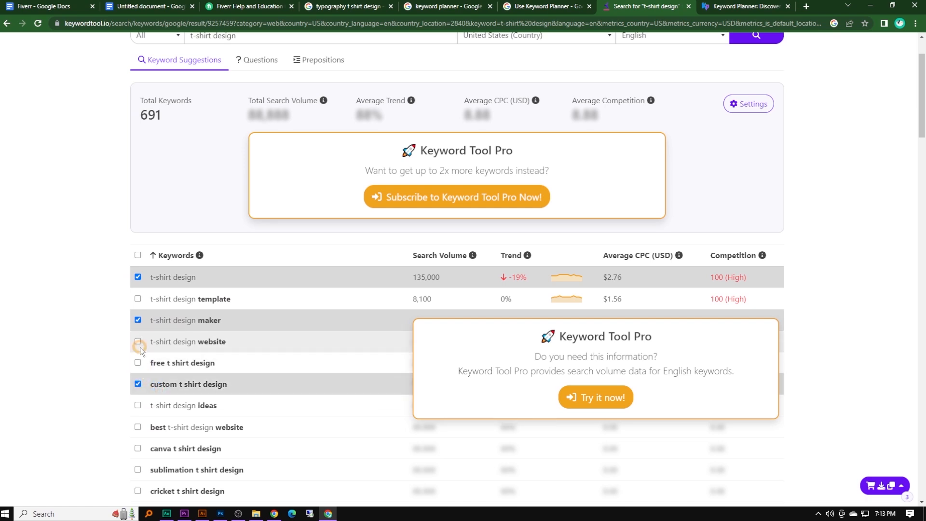
pyautogui.click(138, 342)
pyautogui.click(138, 363)
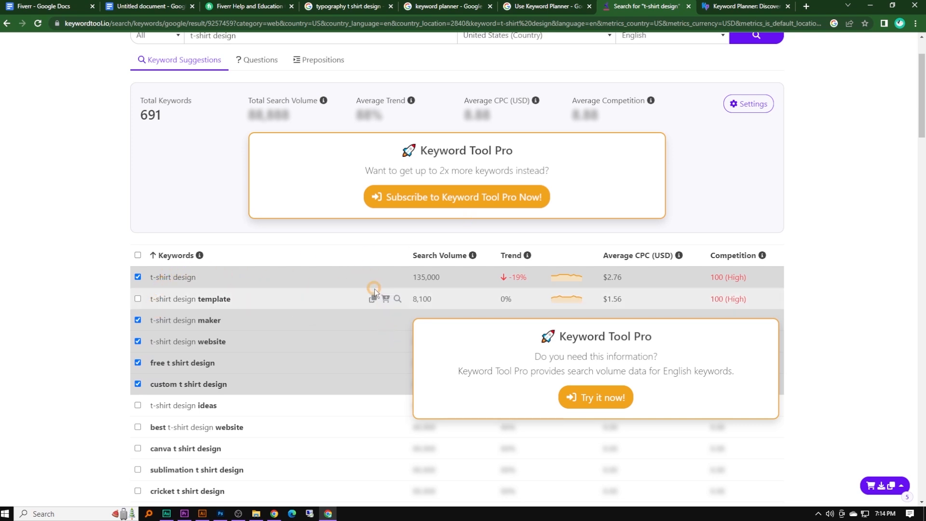
pyautogui.click(891, 486)
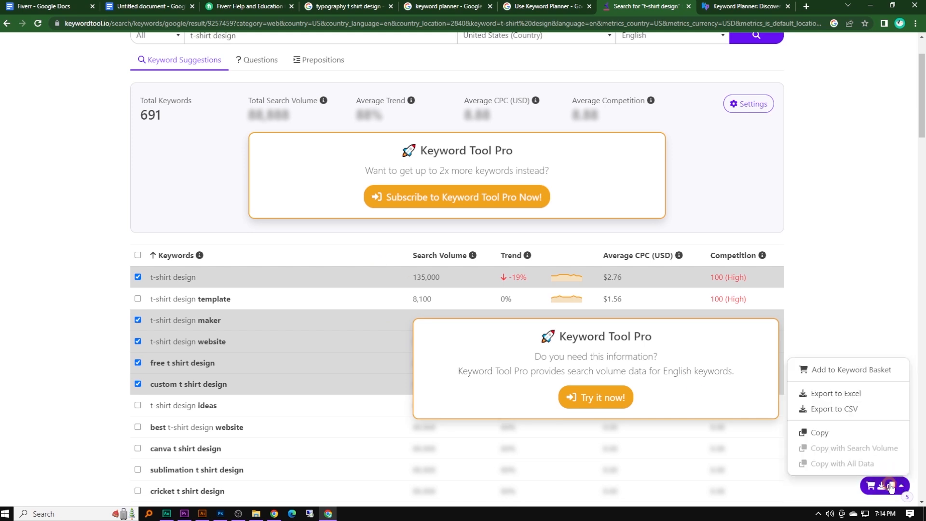
pyautogui.click(831, 429)
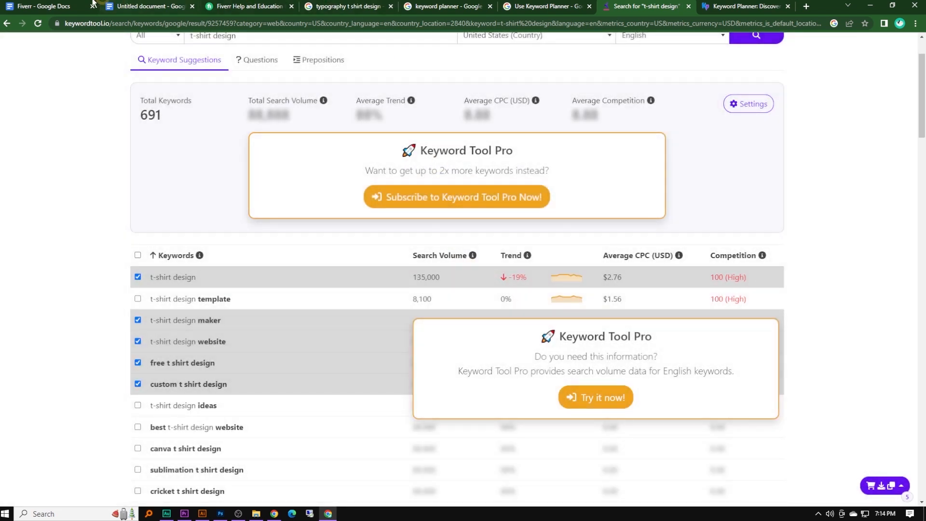
# - Paste the five copied Keyword Tool keywords at the end of the Google Docs list and add a comma after each
pyautogui.click(118, 5)
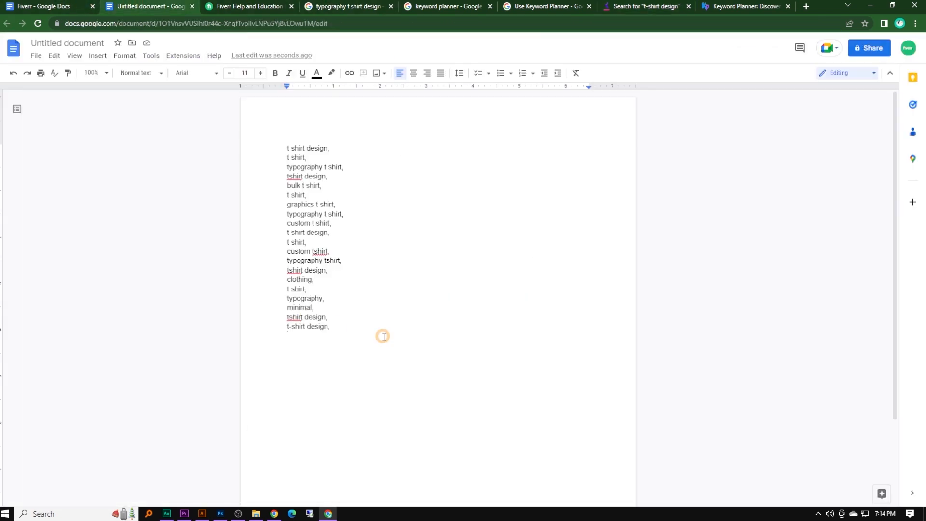
pyautogui.write('t-shirt design t-shirt design maker t-shirt design website free t shirt design custom t shirt design')
pyautogui.click(343, 335)
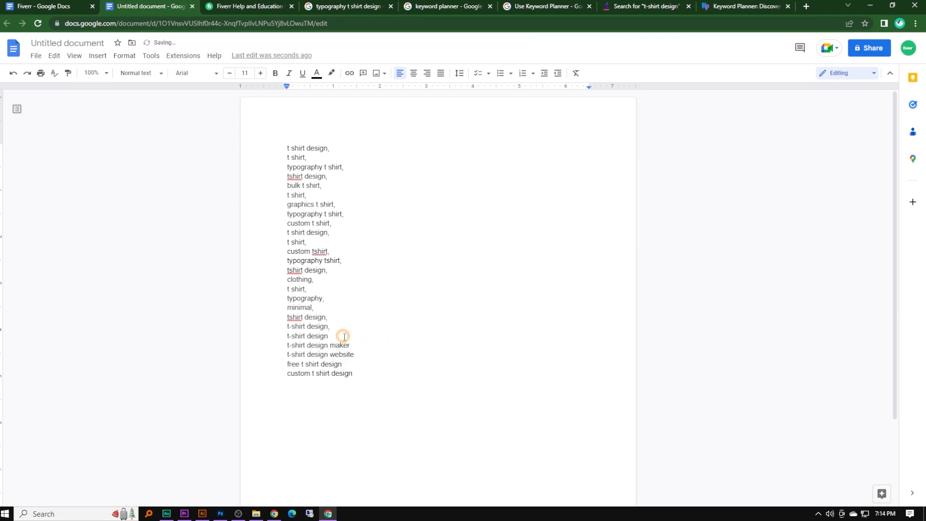
pyautogui.write(',')
pyautogui.click(360, 344)
pyautogui.write(',')
pyautogui.click(369, 355)
pyautogui.write(',')
pyautogui.click(356, 364)
pyautogui.write(',')
pyautogui.click(368, 374)
pyautogui.write(',')
# - Copy the entire comma-separated keyword list and paste it into the Keywords field of the gig image's file information in Photoshop
pyautogui.moveTo(361, 374); pyautogui.dragTo(287, 142)
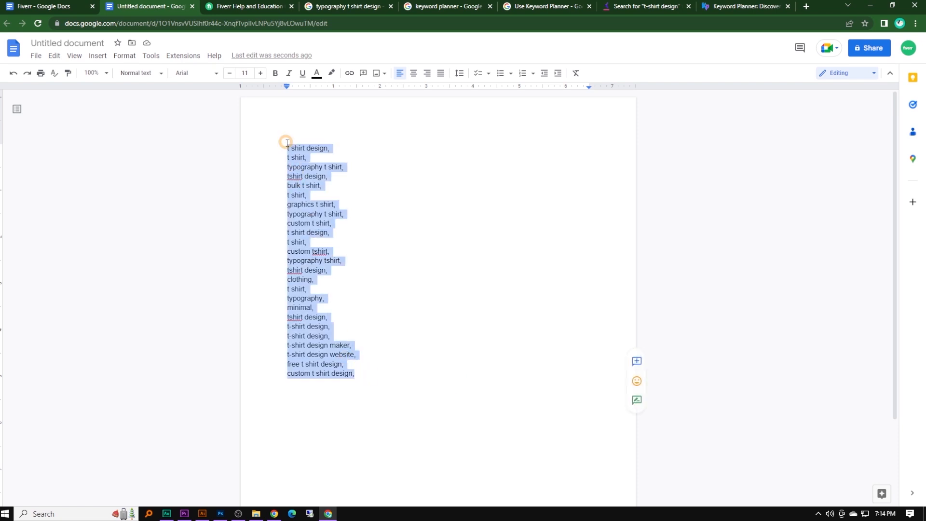
pyautogui.click(246, 5)
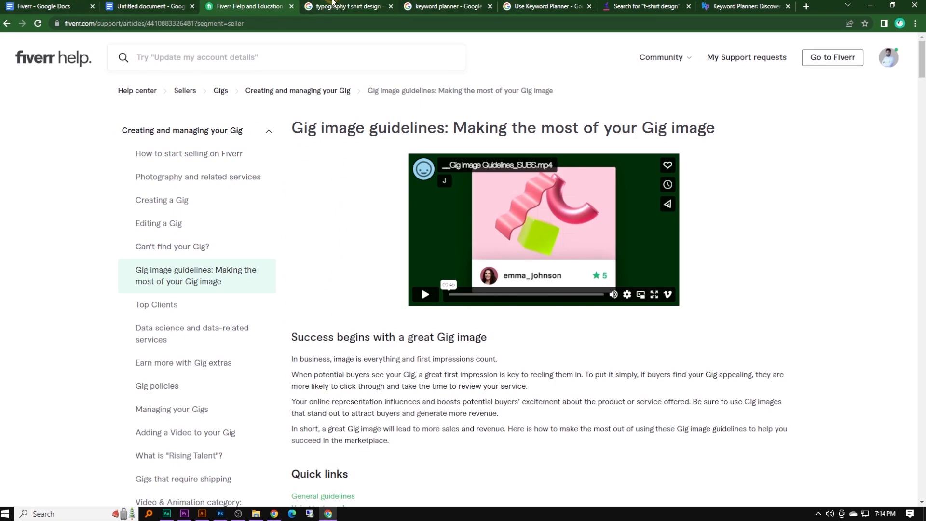
pyautogui.click(221, 514)
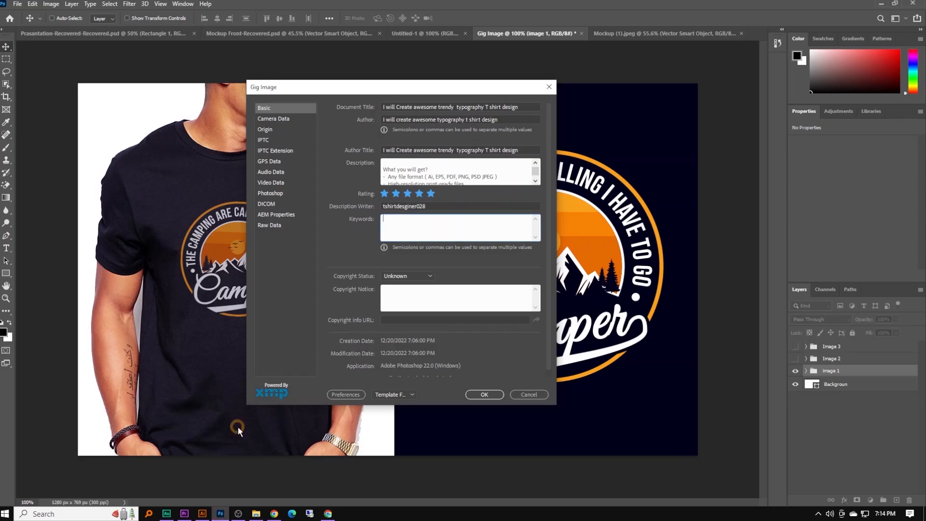
pyautogui.click(409, 230)
pyautogui.hotkey('ctrl', 'v')
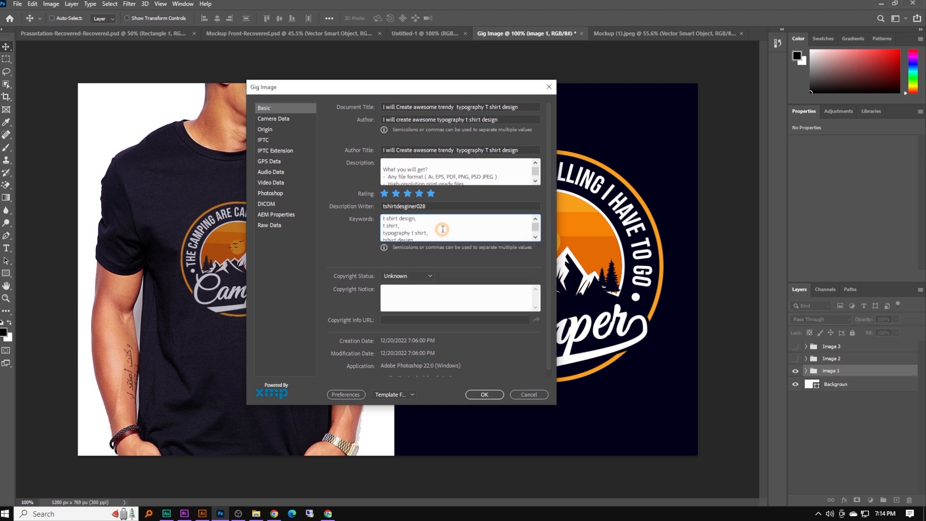
pyautogui.scroll(-2, 449, 236)
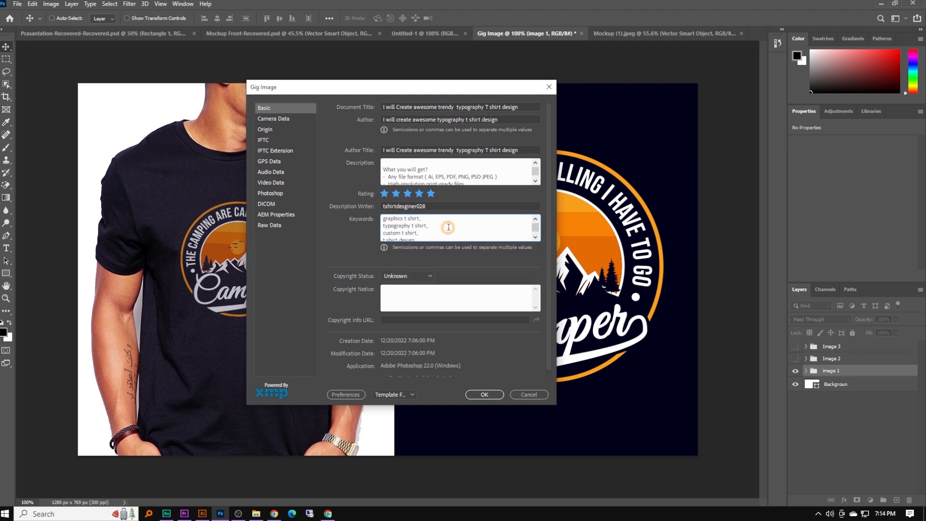
pyautogui.scroll(-2, 447, 232)
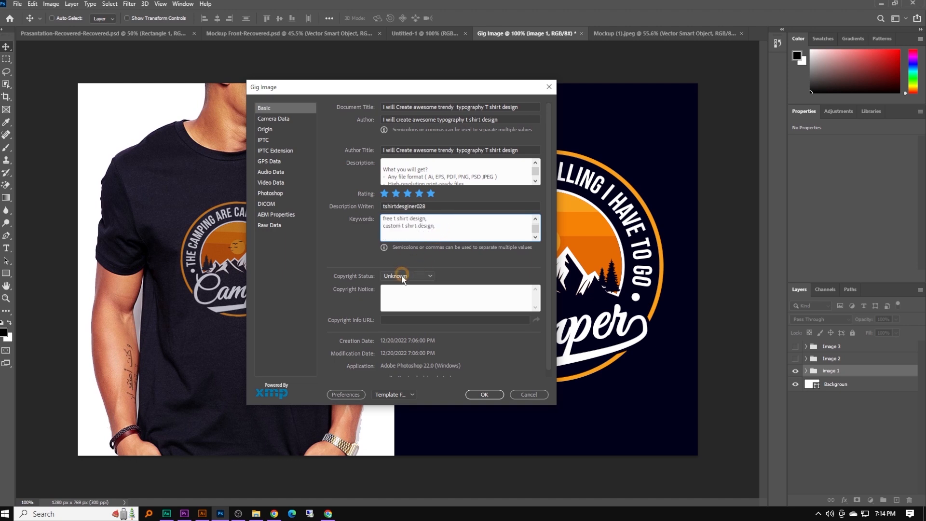
# - Leave the copyright notice and copyright info URL blank and apply the file information
pyautogui.click(409, 293)
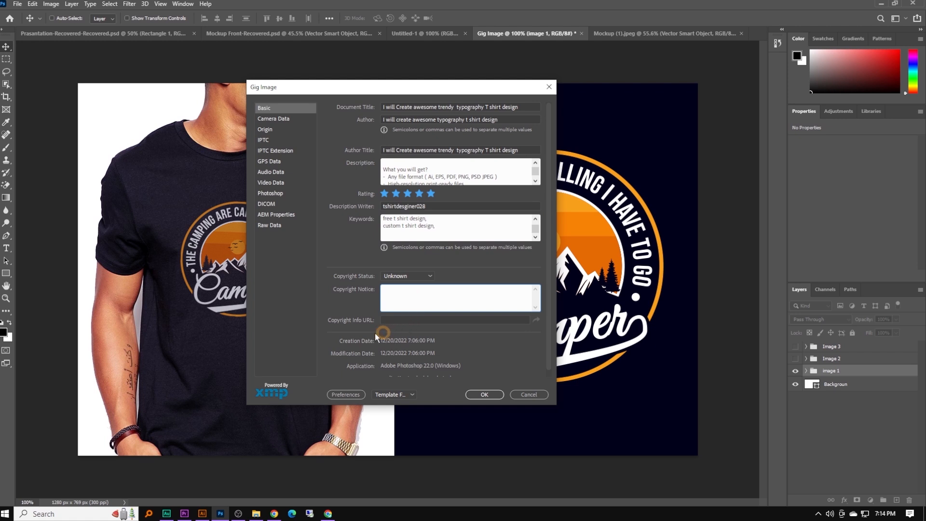
pyautogui.click(397, 320)
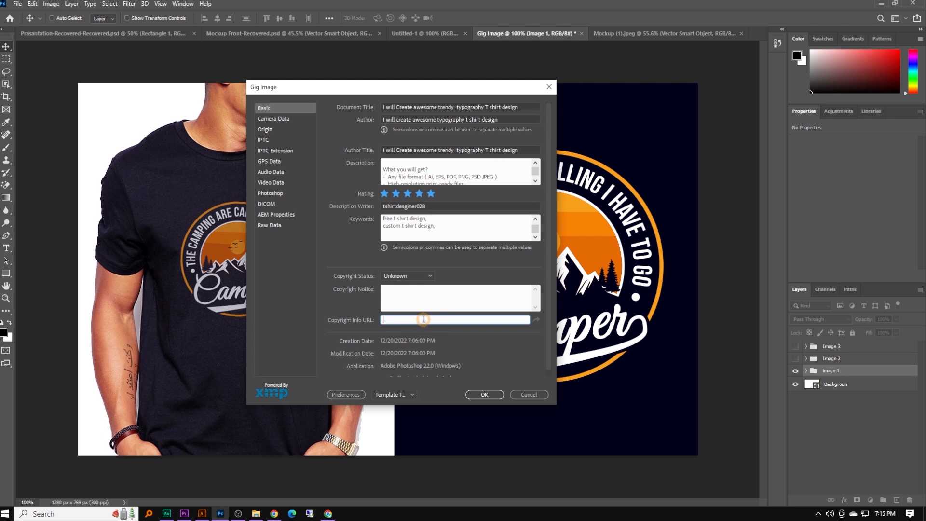
pyautogui.scroll(-1, 431, 309)
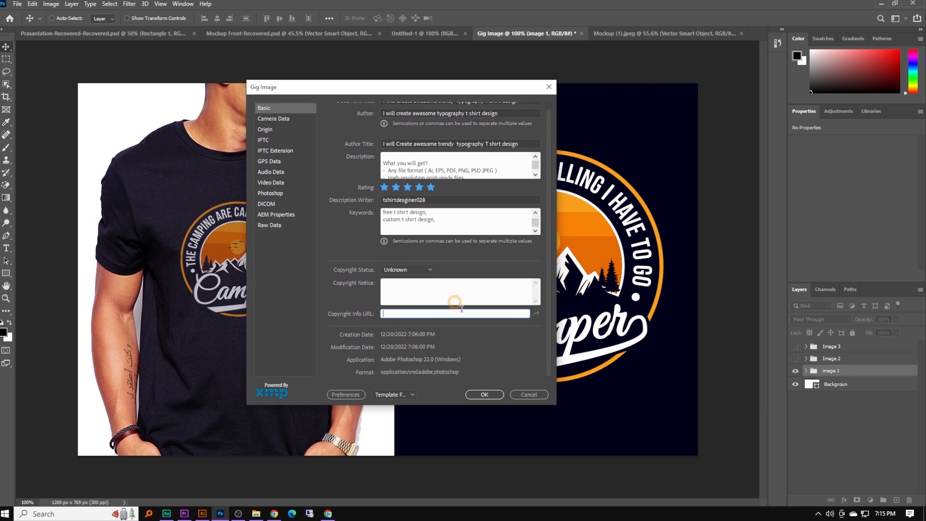
pyautogui.click(485, 395)
pyautogui.click(232, 239)
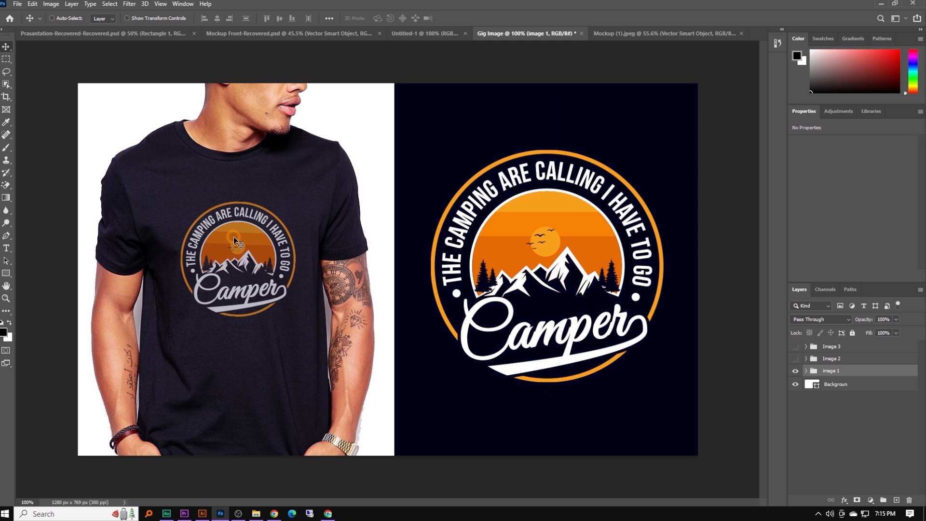
# - Start saving the Camper gig image under a new name in JPEG format
pyautogui.click(18, 4)
pyautogui.click(41, 120)
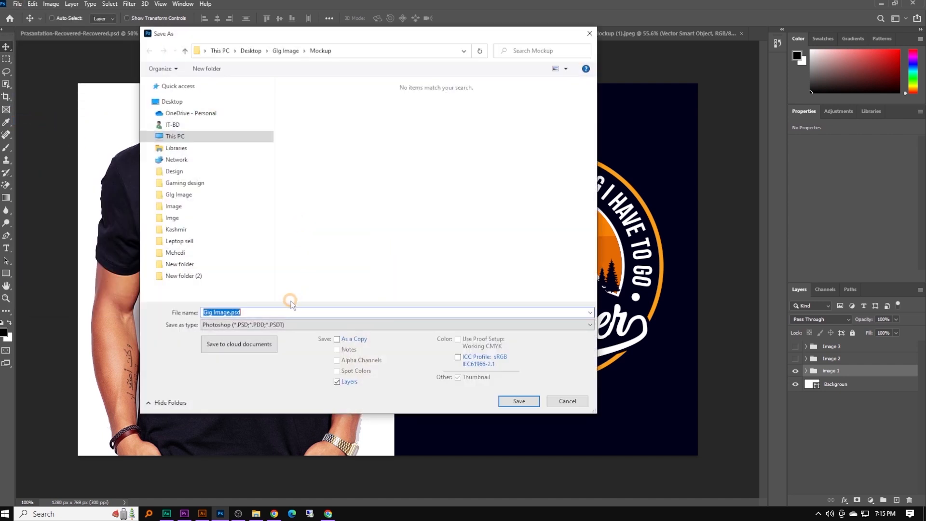
pyautogui.click(283, 324)
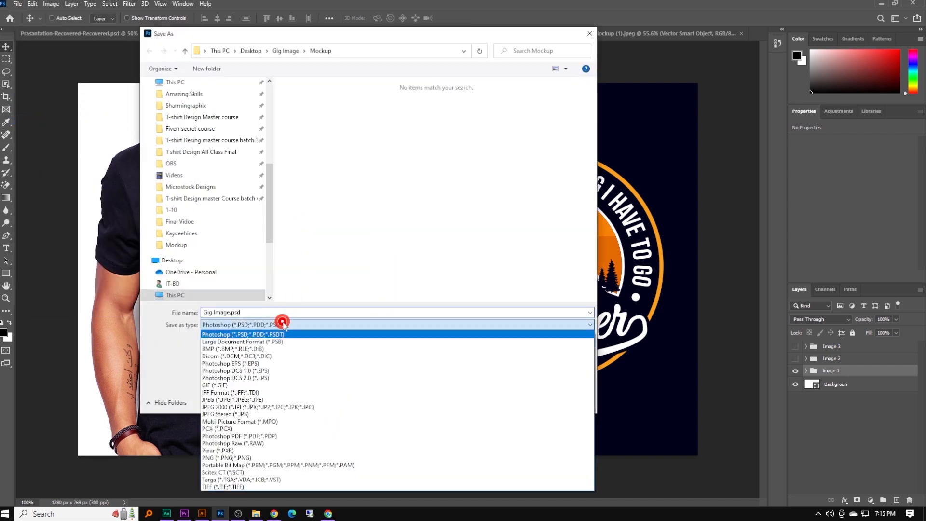
pyautogui.click(251, 402)
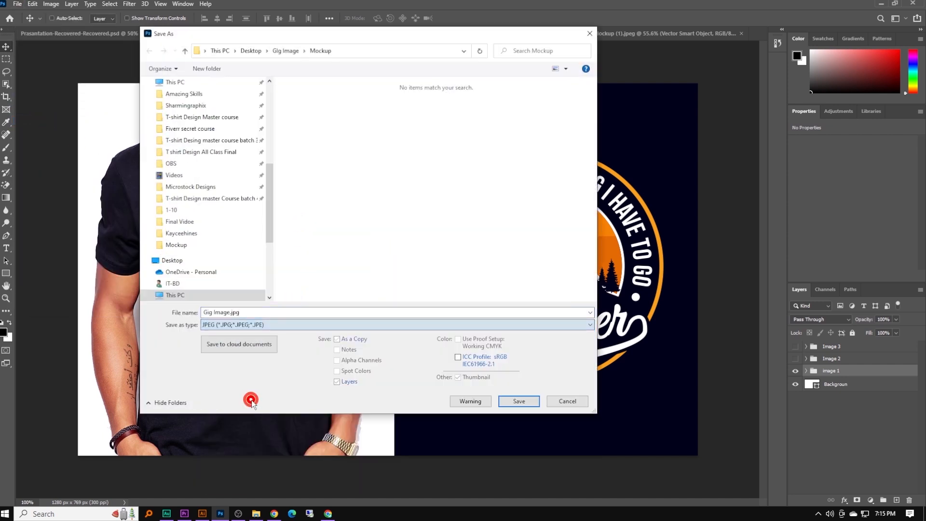
# - Create a folder named "Gig Image" inside the Mockup folder and open it
pyautogui.rightClick(324, 156)
pyautogui.click(358, 260)
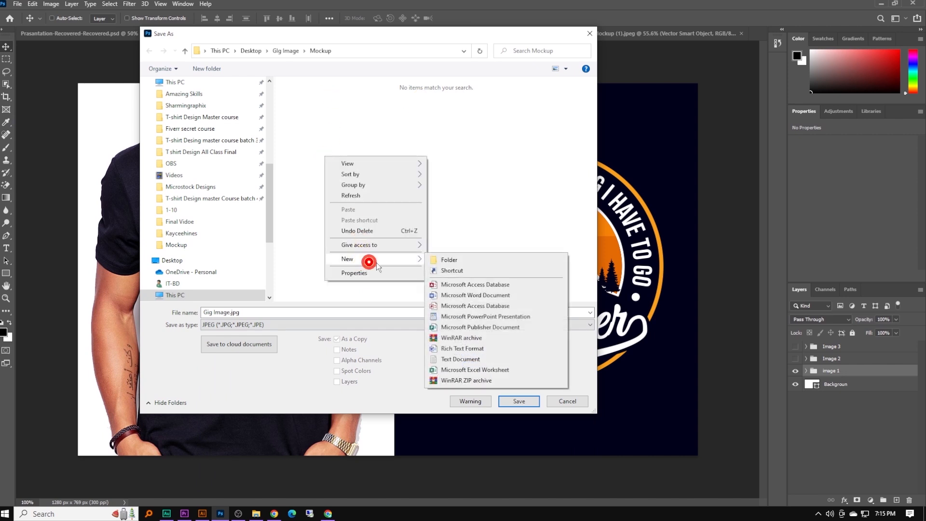
pyautogui.click(473, 262)
pyautogui.write('Gig Image')
pyautogui.press('Return')
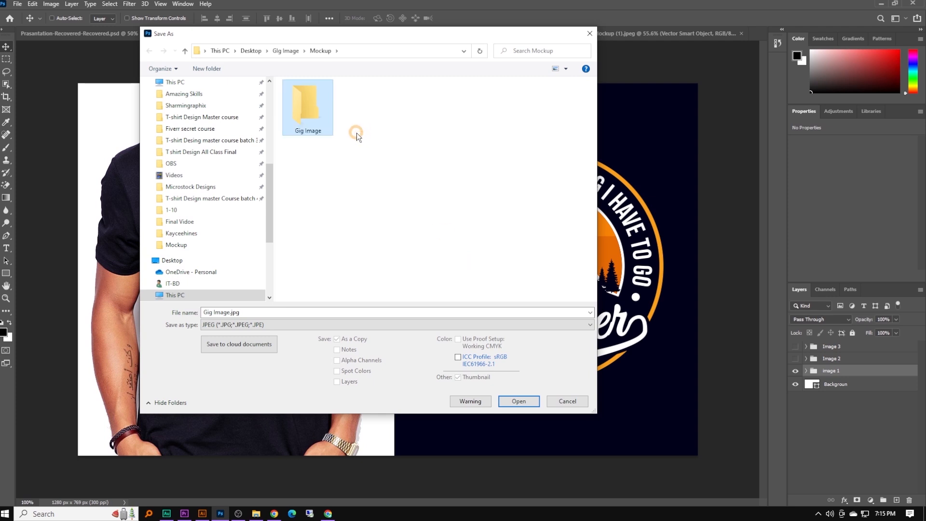
pyautogui.doubleClick(306, 117)
# - Create a subfolder named "1" inside the Gig Image folder and open it as the save location
pyautogui.rightClick(324, 145)
pyautogui.moveTo(410, 245)
pyautogui.click(454, 246)
pyautogui.write('1')
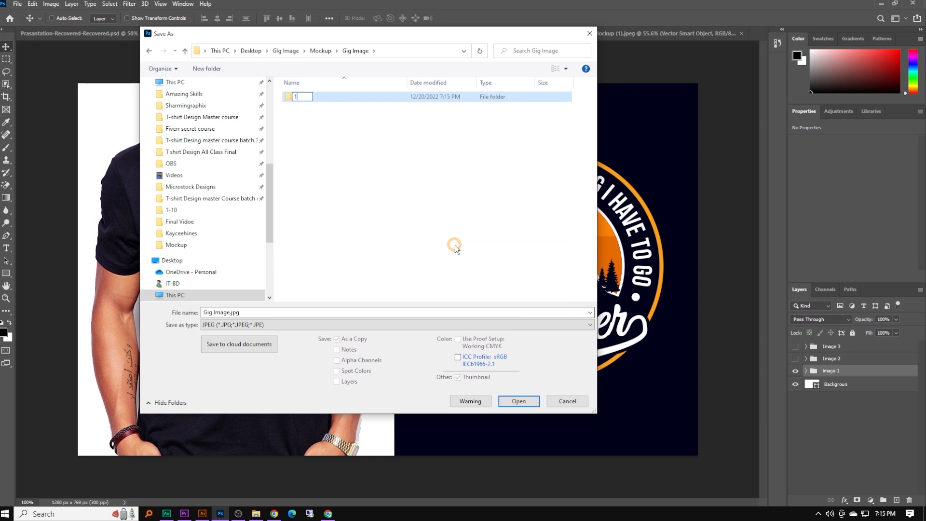
pyautogui.click(324, 96)
pyautogui.doubleClick(323, 95)
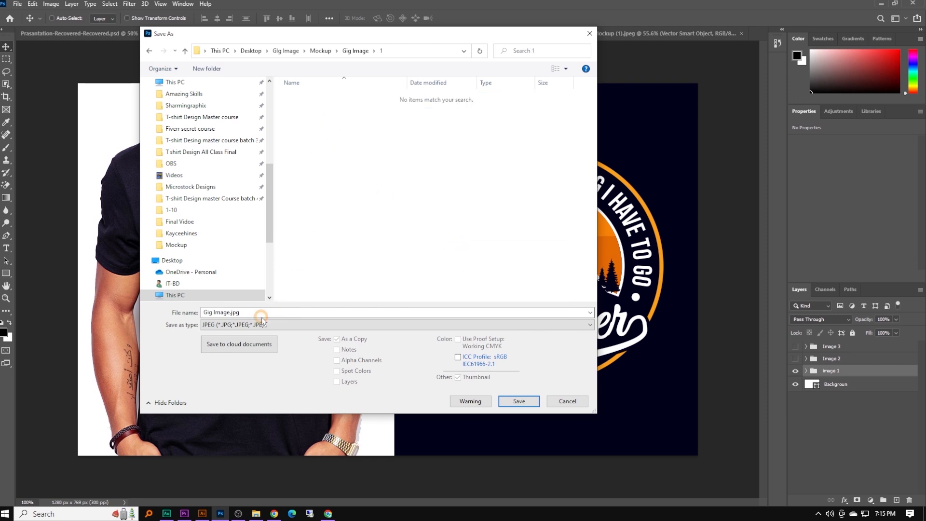
# - Copy the gig title "I will Create awesome trendy typography T shirt design" from the Fiverr document in Google Docs
pyautogui.click(257, 311)
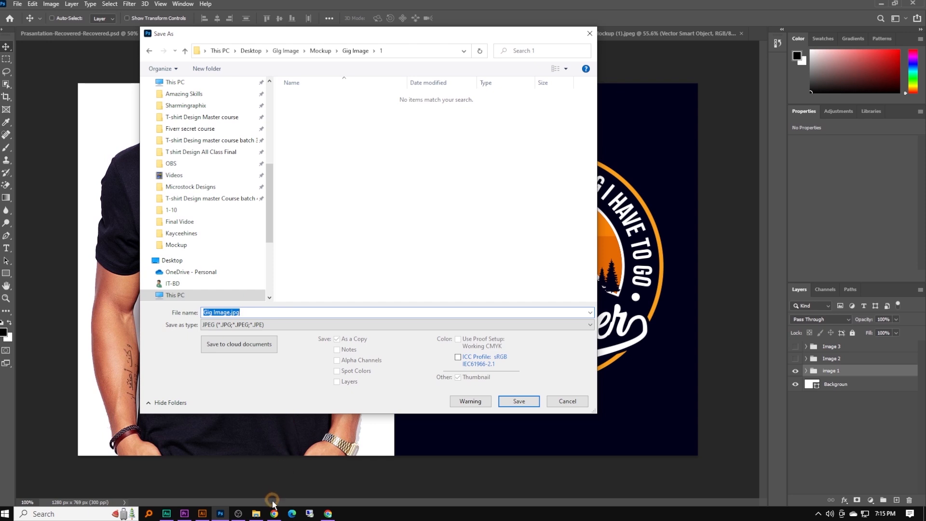
pyautogui.click(328, 513)
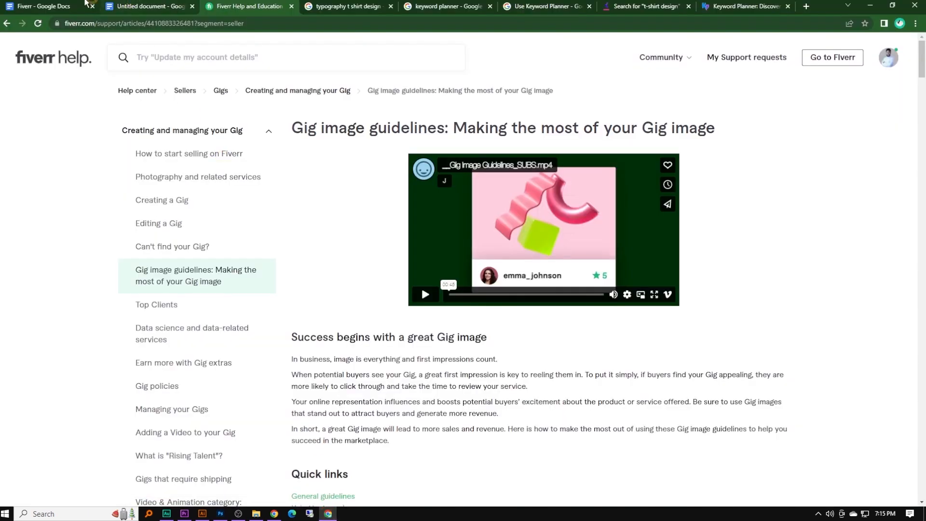
pyautogui.click(44, 6)
pyautogui.scroll(6, 525, 206)
pyautogui.click(599, 260)
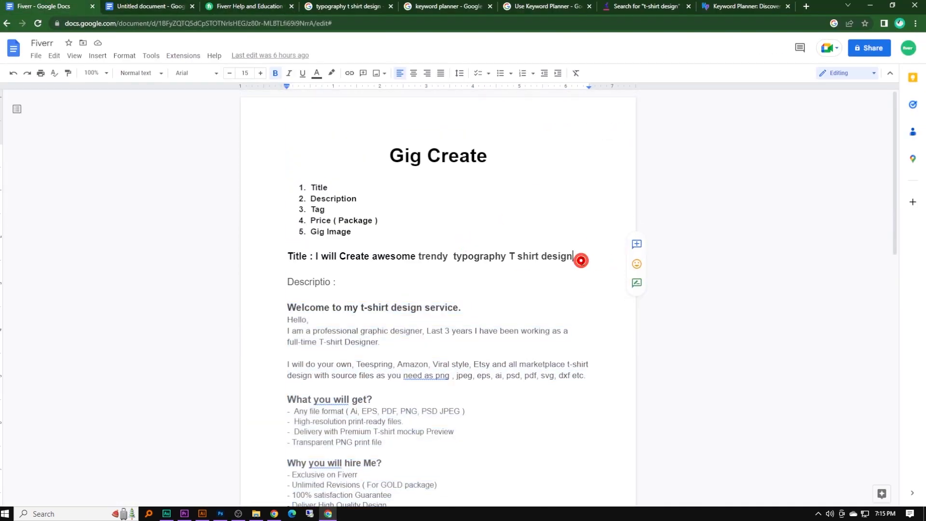
pyautogui.moveTo(577, 257); pyautogui.dragTo(316, 256)
pyautogui.hotkey('ctrl', 'c')
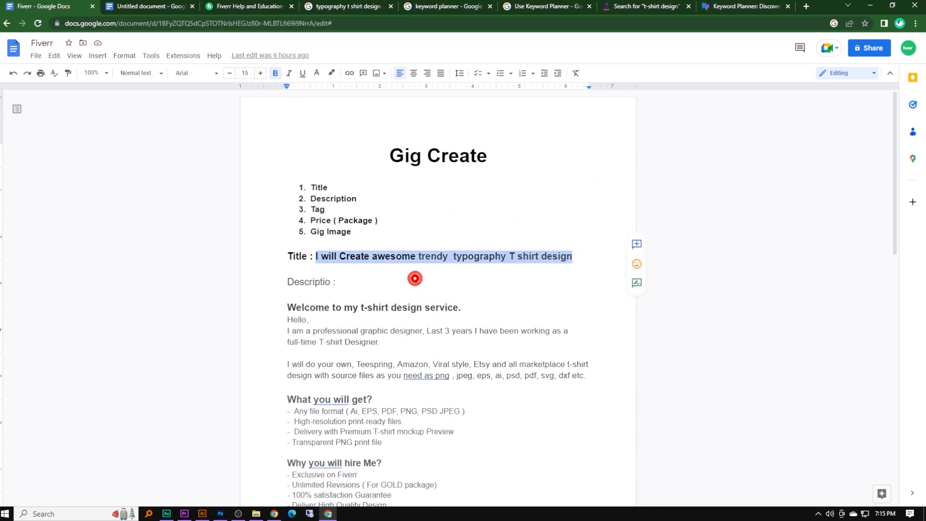
# - Return to Photoshop, replace the file name with the copied gig title and save the JPEG in folder 1
pyautogui.click(220, 513)
pyautogui.click(254, 313)
pyautogui.hotkey('ctrl', 'a')
pyautogui.hotkey('ctrl', 'v')
pyautogui.click(523, 404)
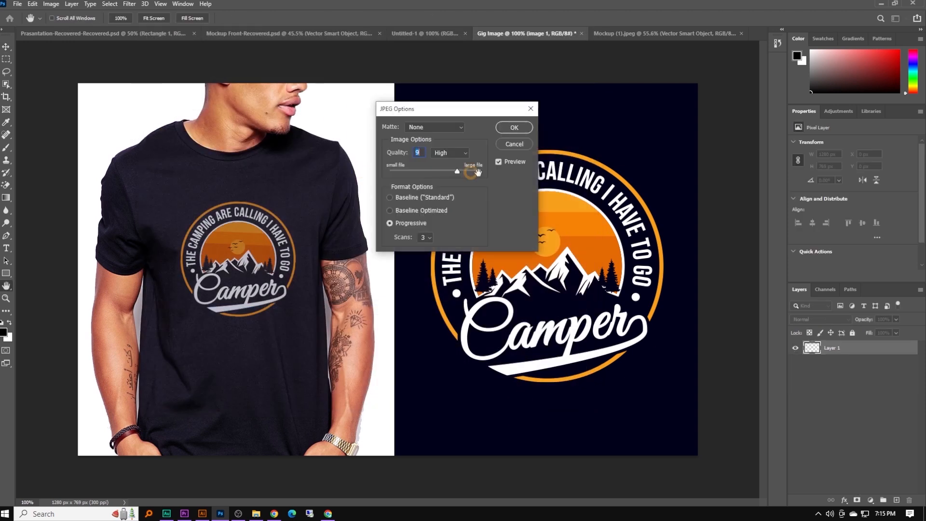
# - Set the JPEG quality to 12 (Maximum) and finish the export
pyautogui.click(457, 170)
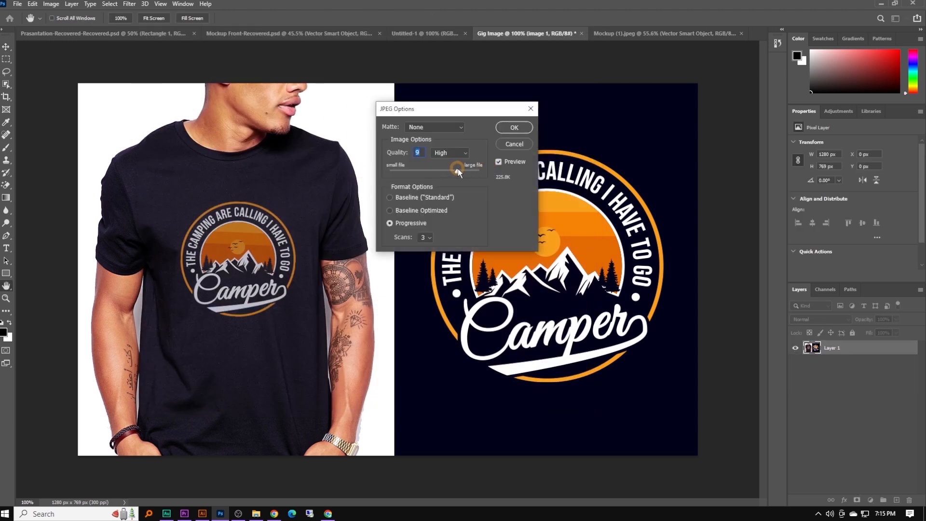
pyautogui.moveTo(458, 170); pyautogui.dragTo(481, 192)
pyautogui.click(512, 175)
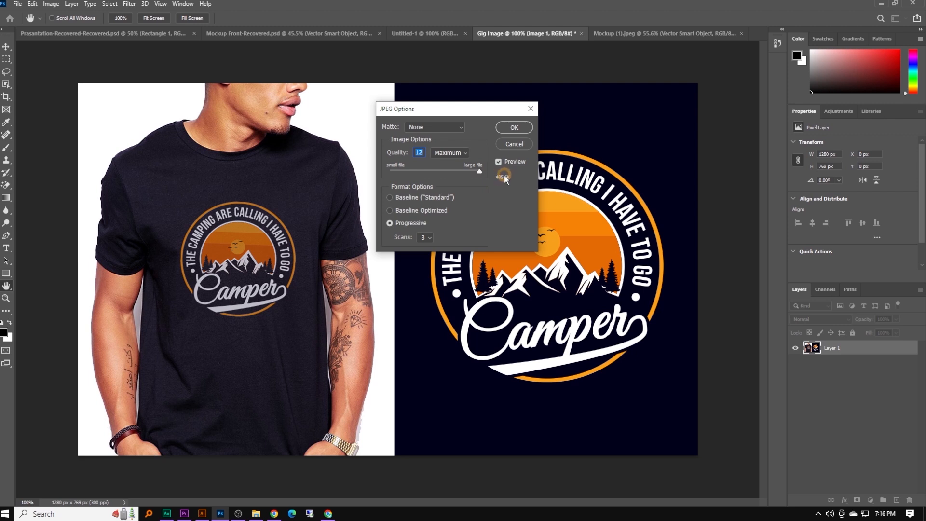
pyautogui.click(514, 127)
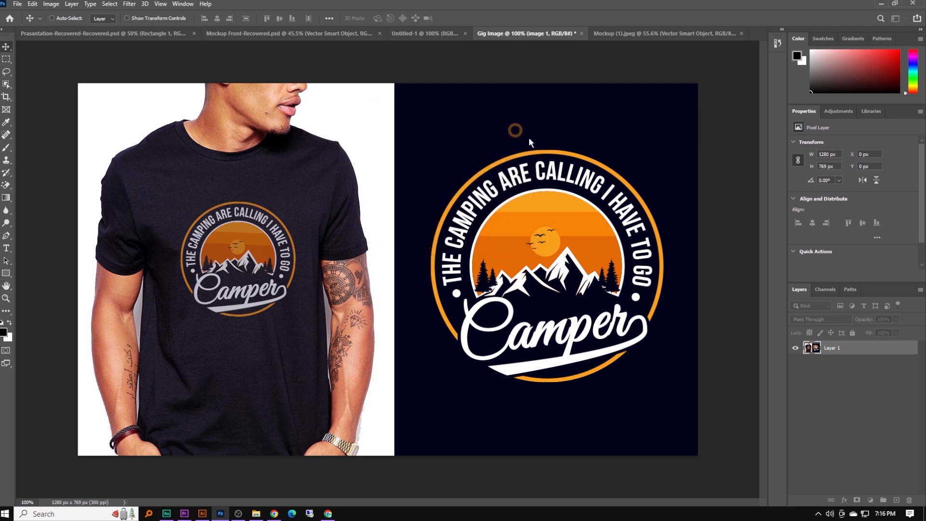
# - Hide the image 1 group, show the Image 2 group, and start saving the Summer Vibes design in JPEG format
pyautogui.click(795, 372)
pyautogui.click(796, 359)
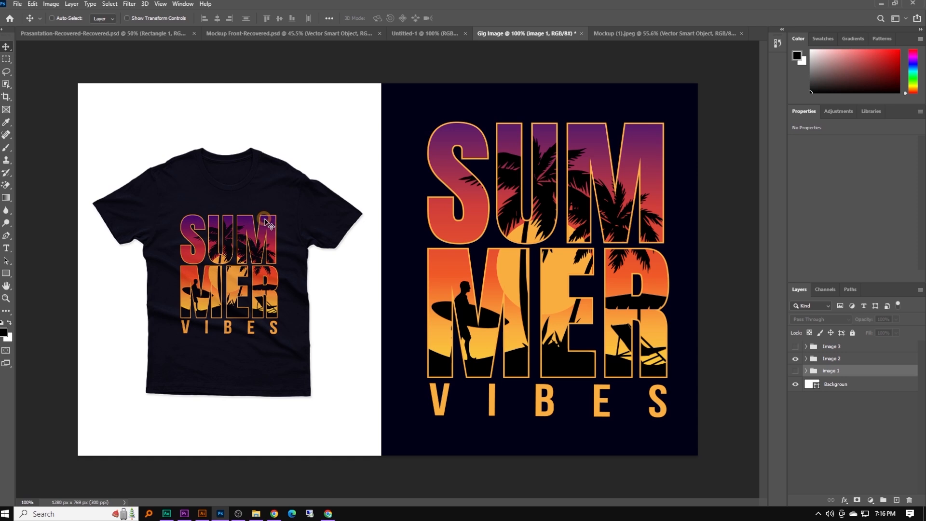
pyautogui.click(20, 5)
pyautogui.click(44, 121)
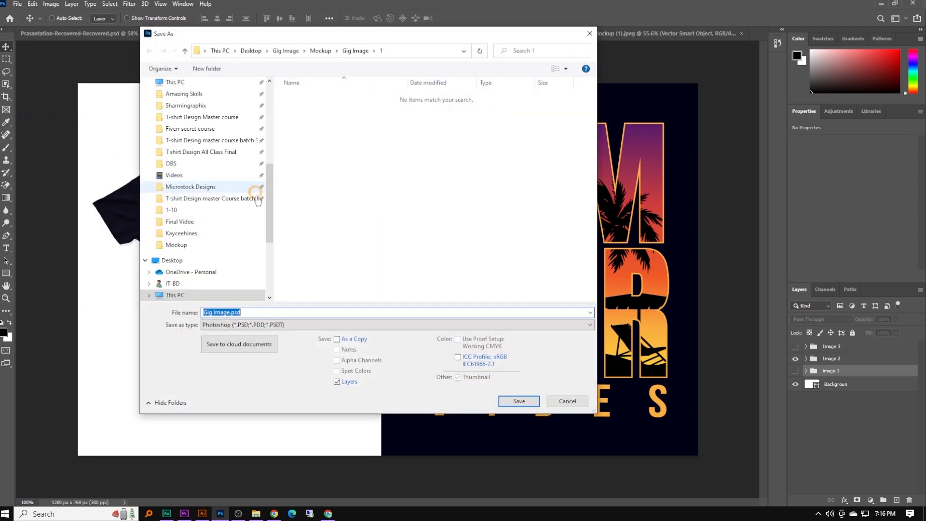
pyautogui.click(249, 325)
pyautogui.click(231, 396)
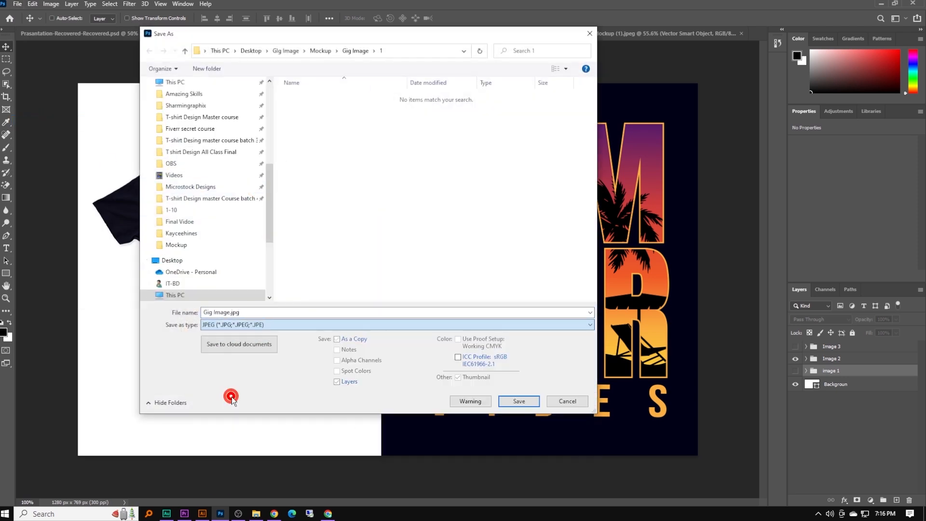
# - Create a folder named "2" inside the Gig Image folder and open it as the save location
pyautogui.click(186, 51)
pyautogui.rightClick(342, 142)
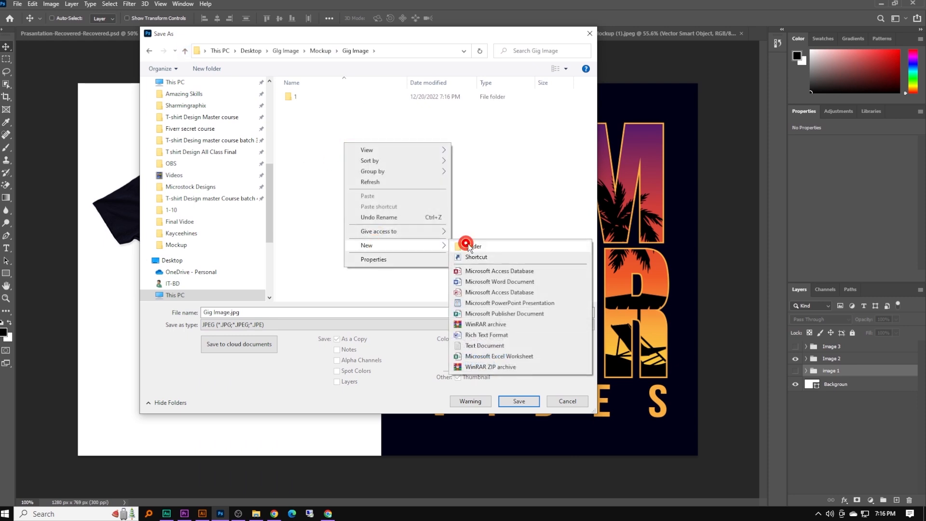
pyautogui.click(456, 247)
pyautogui.write('2')
pyautogui.press('Return')
pyautogui.doubleClick(320, 107)
# - Name the Summer Vibes file with the copied gig title and save it as a JPEG, accepting the JPEG options
pyautogui.click(265, 315)
pyautogui.hotkey('ctrl', 'v')
pyautogui.click(520, 402)
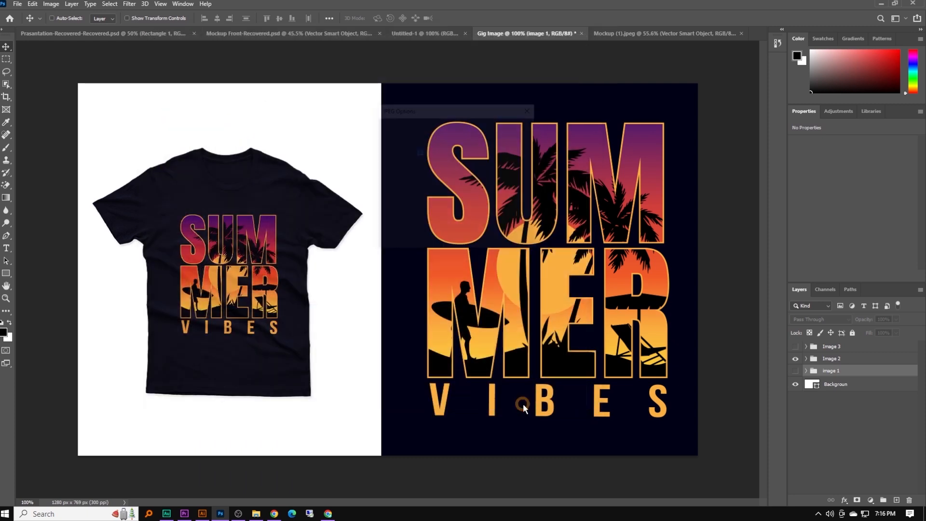
pyautogui.click(514, 127)
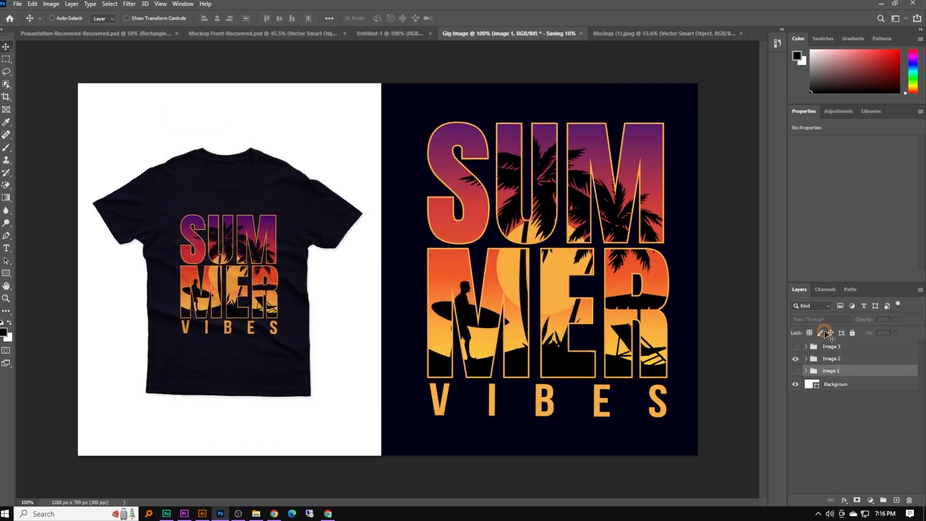
# - Hide the Image 2 group, then show and select the Image 3 group with the Mothers Day design
pyautogui.click(795, 359)
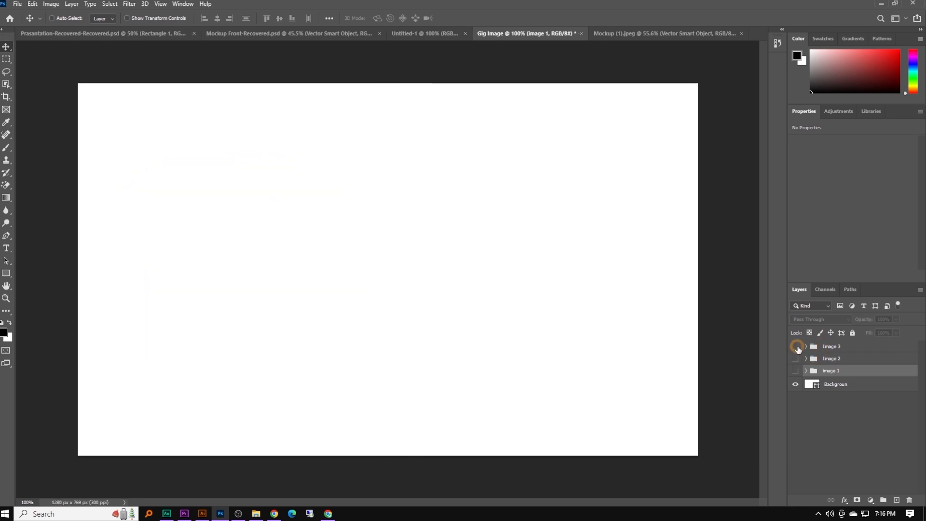
pyautogui.click(832, 348)
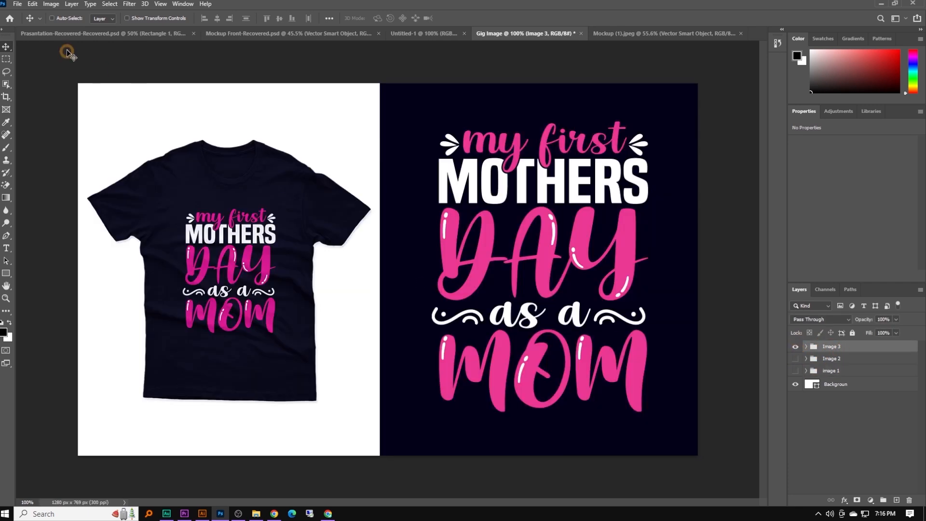
# - Start saving the Mothers Day design from the Image 3 group in JPEG format
pyautogui.click(17, 4)
pyautogui.click(46, 123)
pyautogui.click(238, 324)
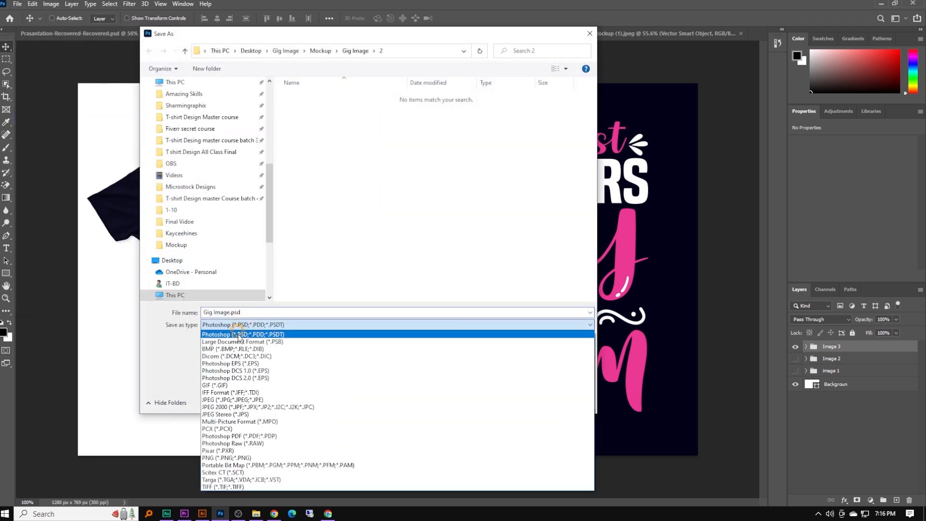
pyautogui.click(241, 396)
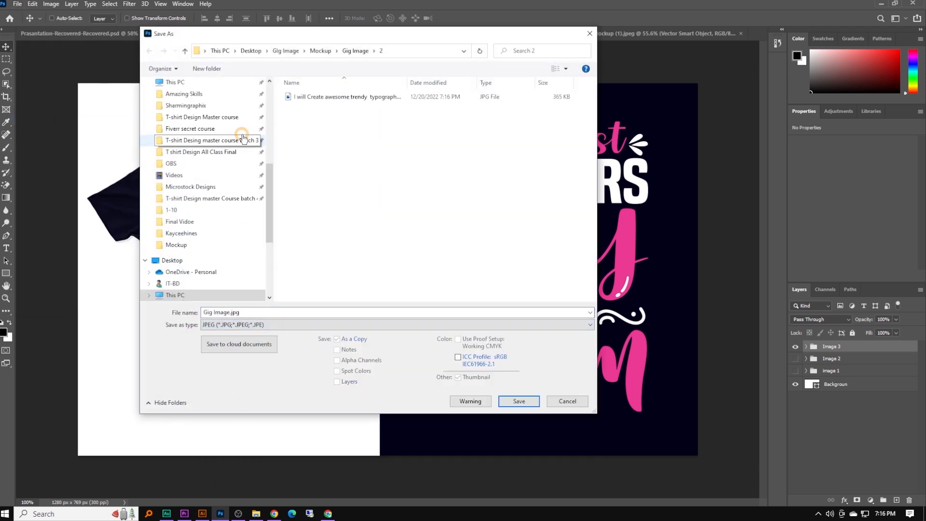
# - Create a folder named "3" inside the Gig Image folder and open it as the save location
pyautogui.click(187, 50)
pyautogui.rightClick(335, 141)
pyautogui.moveTo(367, 244)
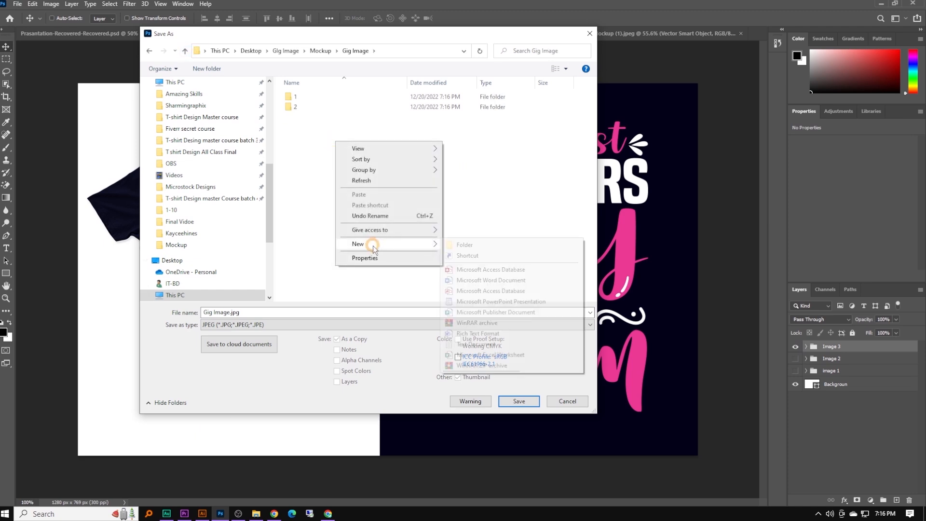
pyautogui.click(449, 246)
pyautogui.write('3')
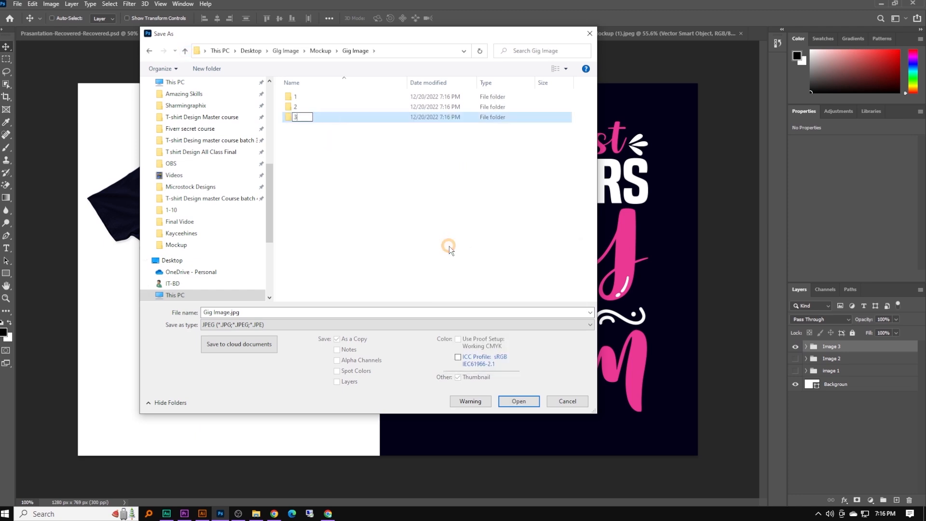
pyautogui.click(337, 118)
pyautogui.doubleClick(337, 118)
# - Name the file "I will Create awesome trendy typography T shirt design" and save it as a JPEG, accepting the JPEG options
pyautogui.tripleClick(262, 312)
pyautogui.write('I will Create awesome trendy  typography T shirt design')
pyautogui.click(519, 400)
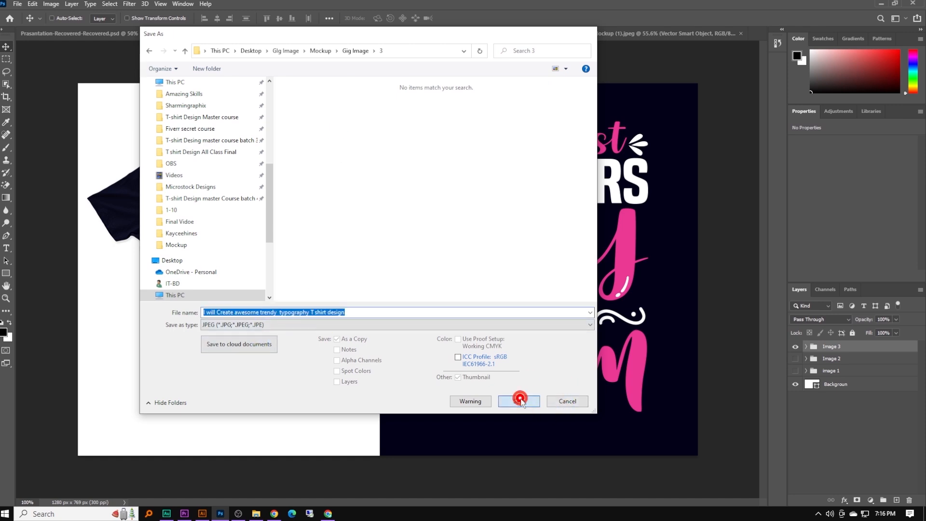
pyautogui.click(515, 123)
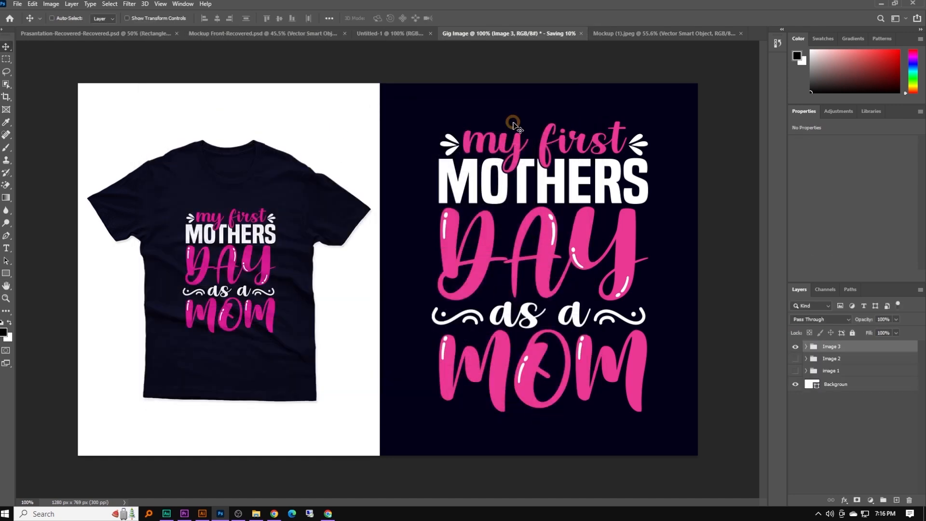
# - Switch to File Explorer and open folder 1 inside the Gig Image folder
pyautogui.click(254, 512)
pyautogui.doubleClick(246, 136)
pyautogui.click(193, 63)
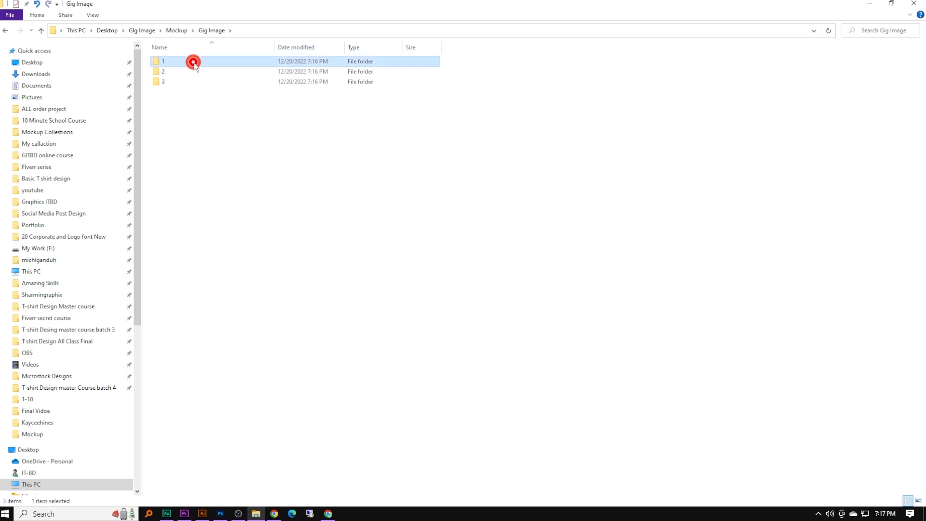
pyautogui.doubleClick(208, 63)
# - Open the file properties of the JPEG in folder 1 and show its metadata details
pyautogui.rightClick(273, 155)
pyautogui.click(194, 86)
pyautogui.rightClick(192, 85)
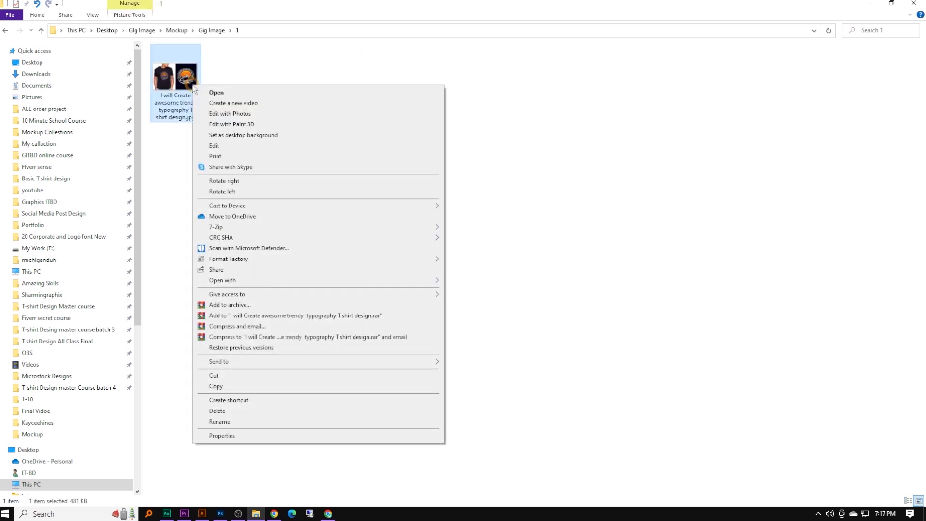
pyautogui.click(230, 432)
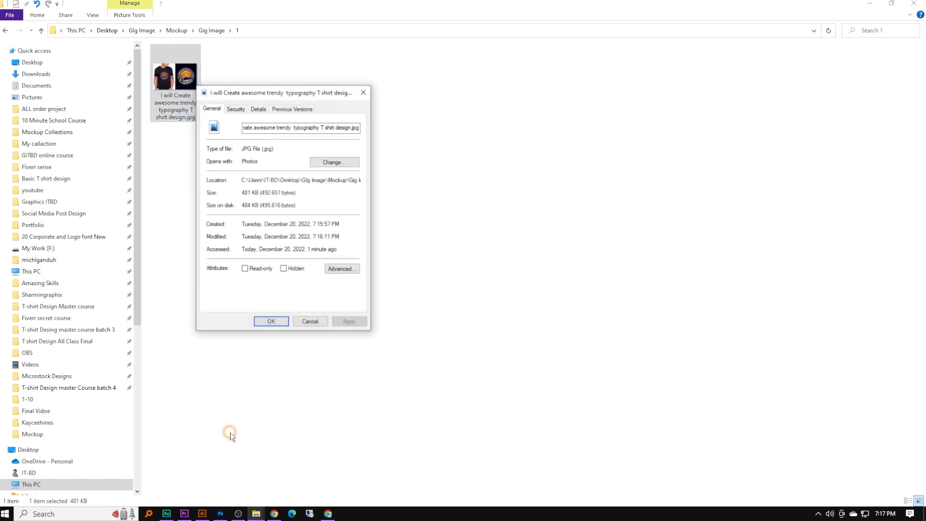
pyautogui.click(258, 109)
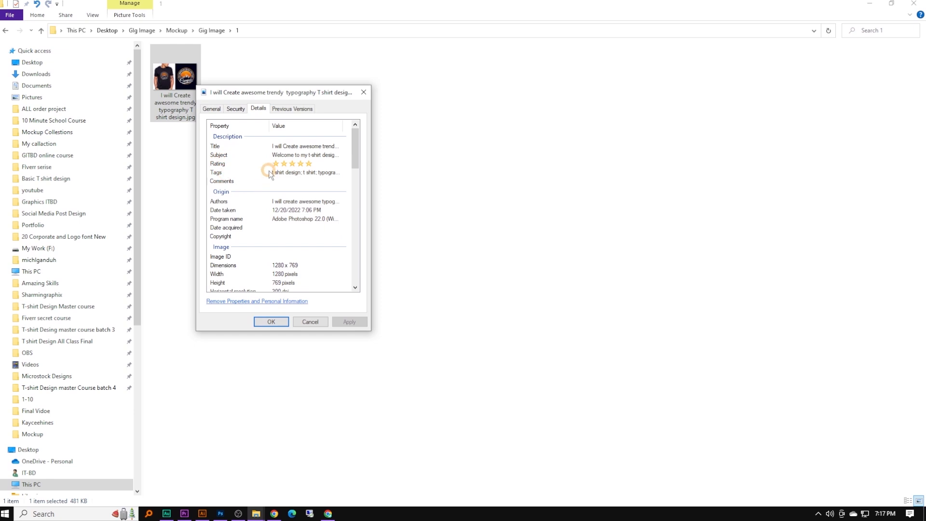
# - Examine the image's title, subject, rating, tags, comments and authors metadata, then close the properties without changes
pyautogui.click(311, 148)
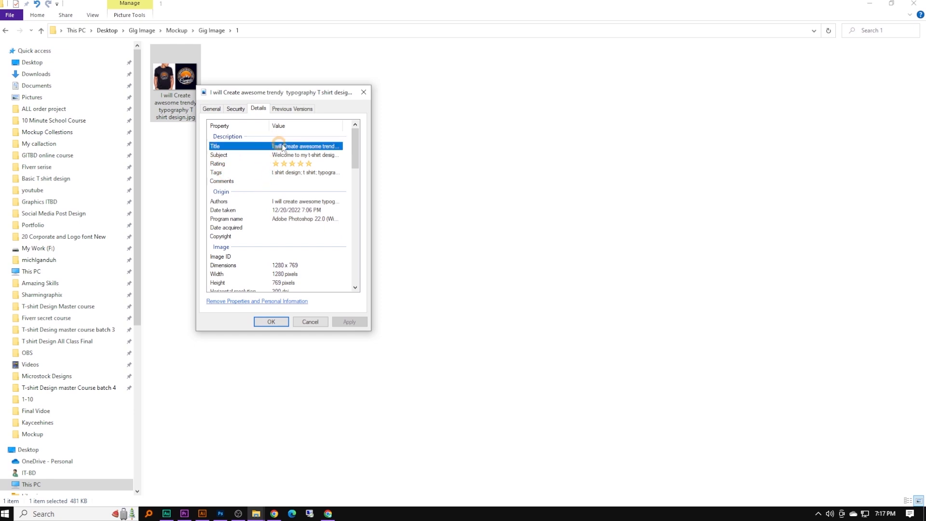
pyautogui.click(315, 155)
pyautogui.click(311, 155)
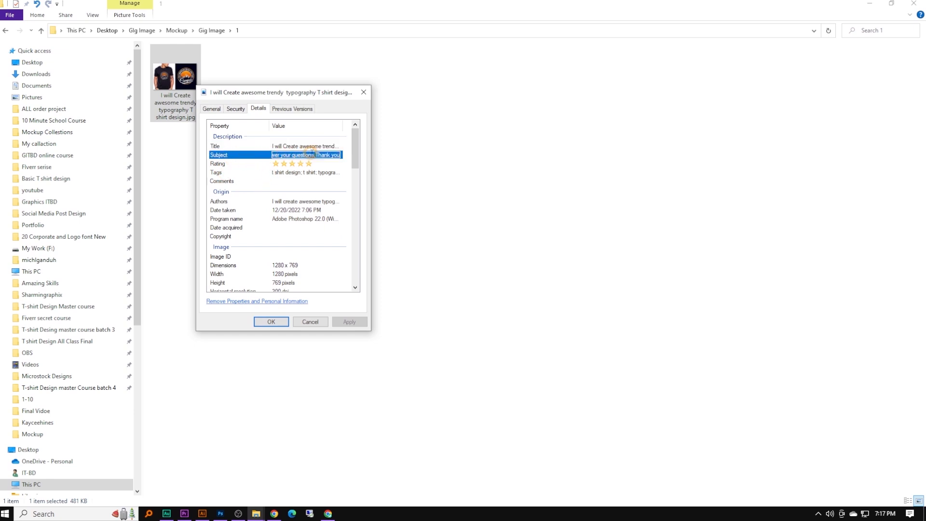
pyautogui.click(278, 155)
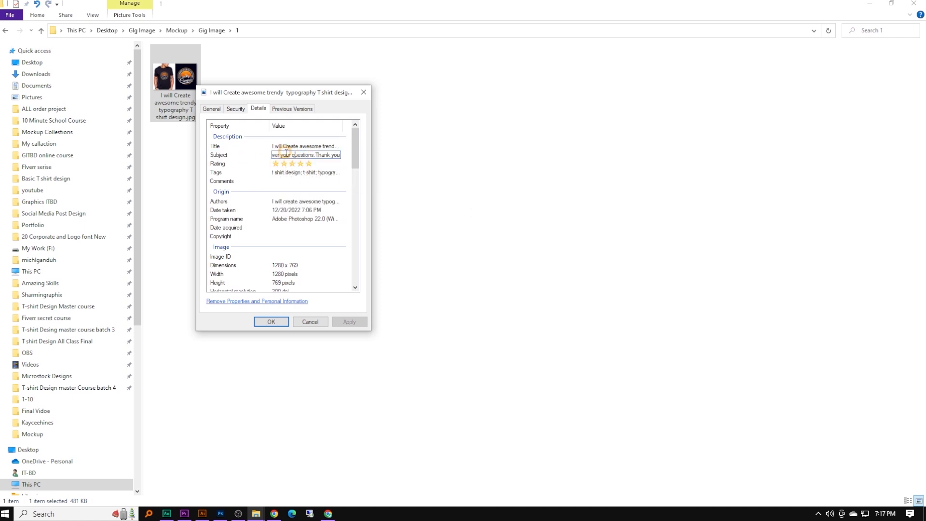
pyautogui.click(279, 163)
pyautogui.click(278, 153)
pyautogui.click(259, 155)
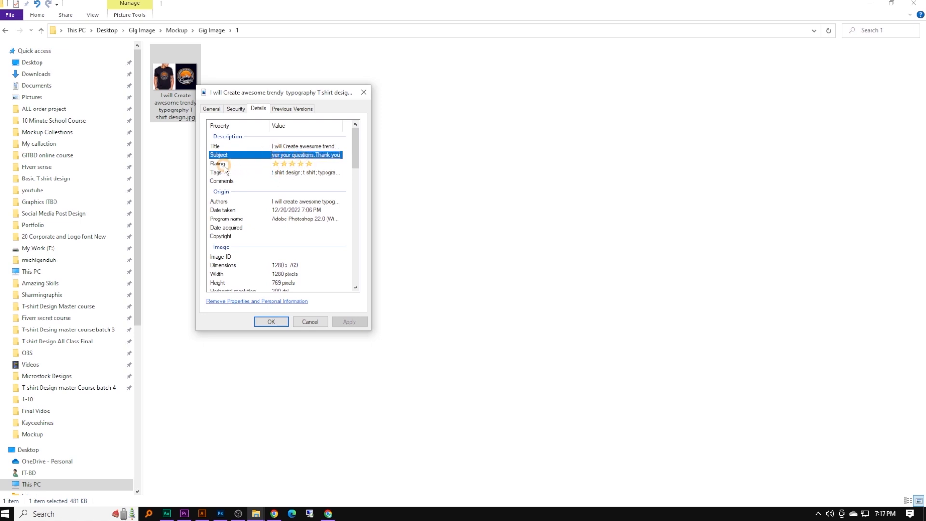
pyautogui.click(312, 164)
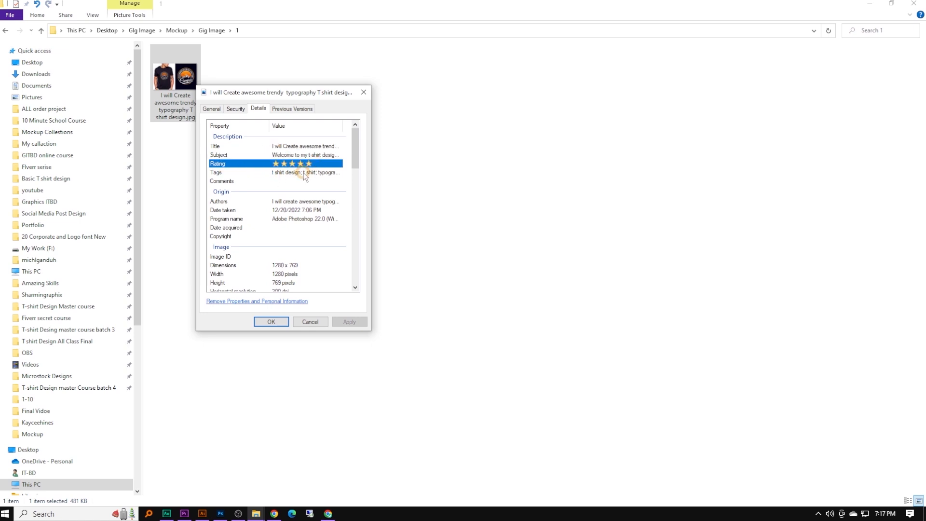
pyautogui.click(224, 181)
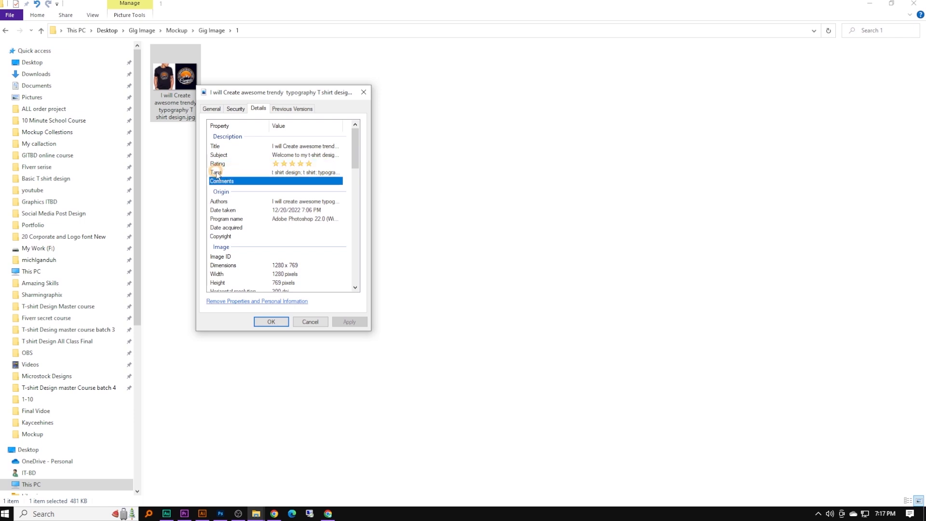
pyautogui.click(216, 175)
pyautogui.click(233, 200)
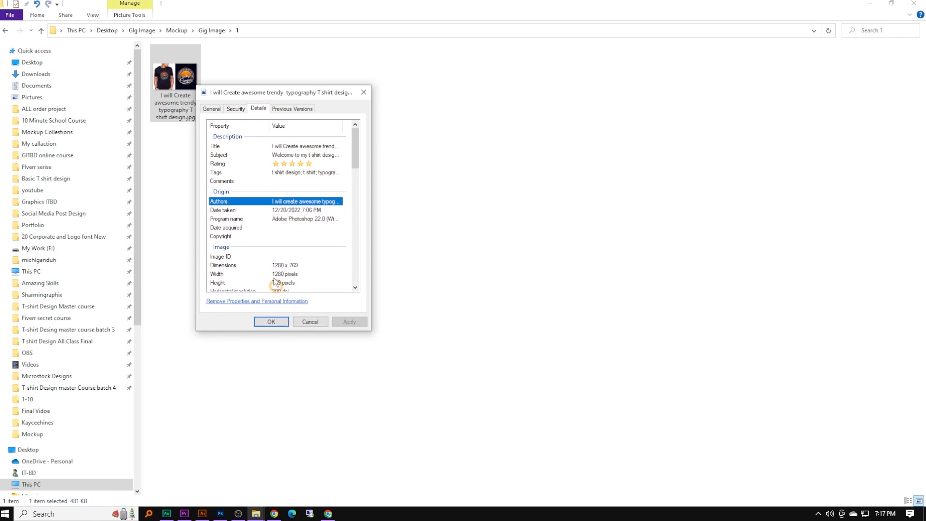
pyautogui.click(311, 323)
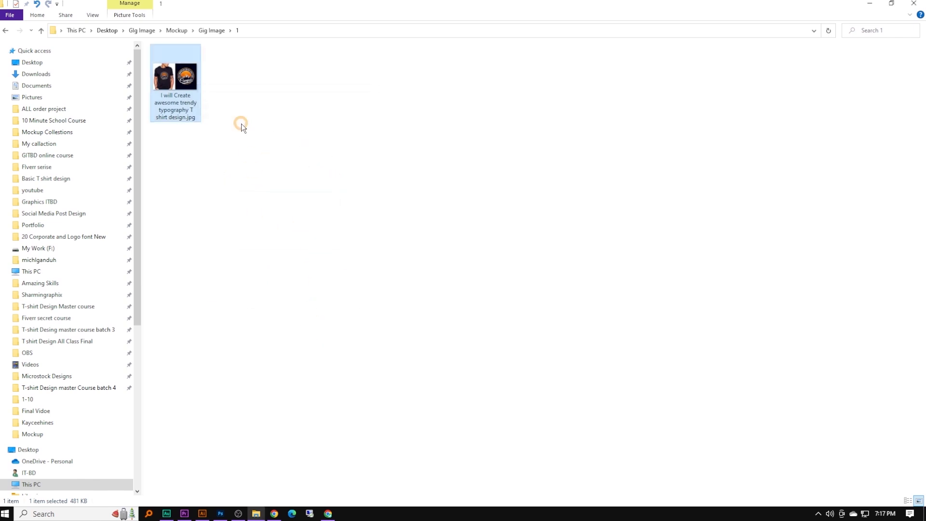
# - Check the metadata details of the JPEG in folder 2 and close its properties
pyautogui.click(41, 30)
pyautogui.doubleClick(184, 74)
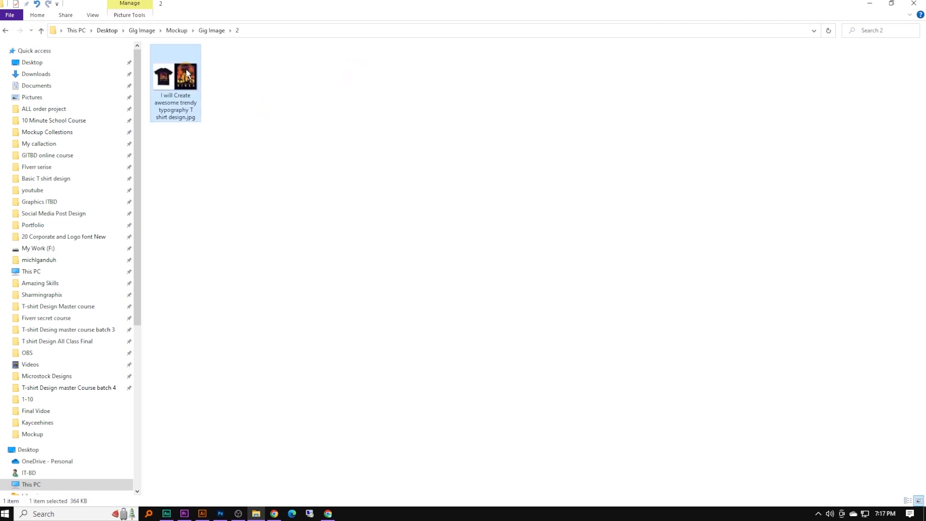
pyautogui.rightClick(188, 71)
pyautogui.click(228, 418)
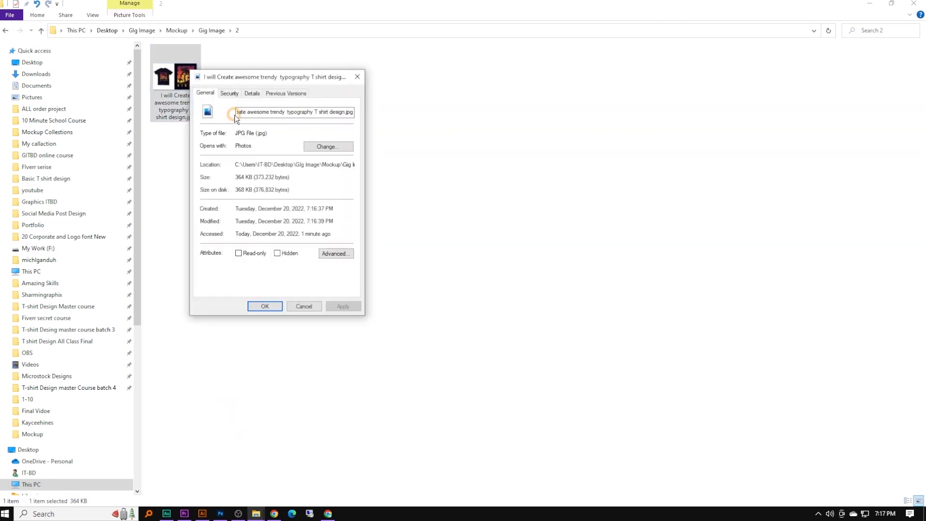
pyautogui.click(252, 93)
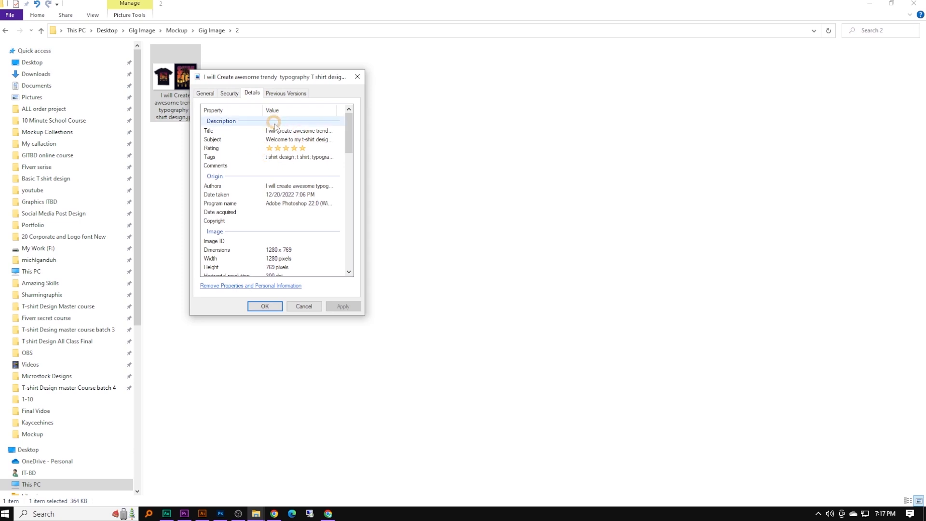
pyautogui.click(357, 77)
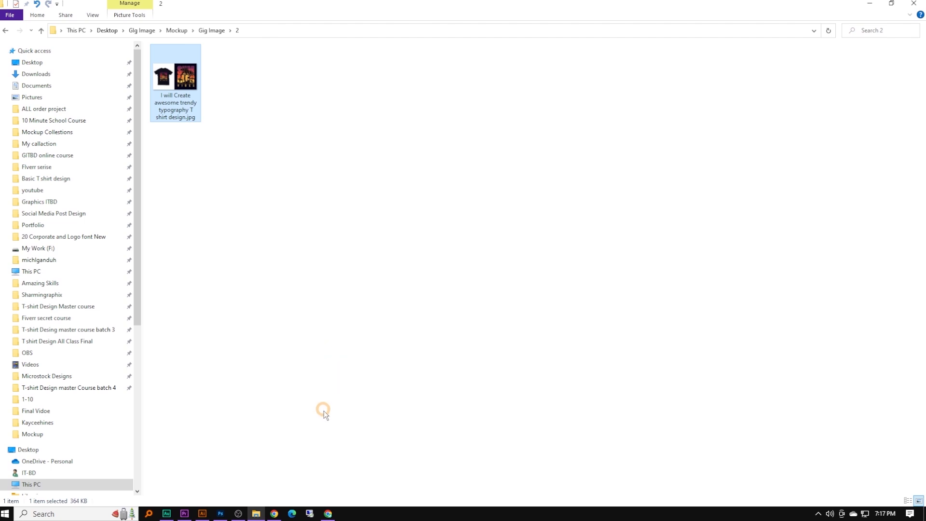
# - Switch to Illustrator and look over the six T-shirt designs in PDF 2.pdf
pyautogui.click(202, 515)
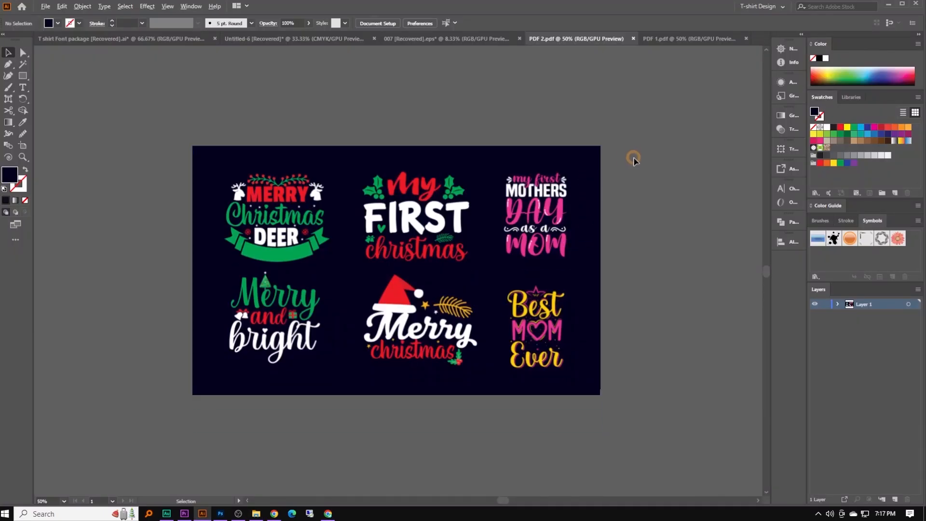
pyautogui.keyDown('alt'); pyautogui.scroll(1, 634, 160); pyautogui.keyUp('alt')
pyautogui.moveTo(610, 166); pyautogui.dragTo(672, 160)
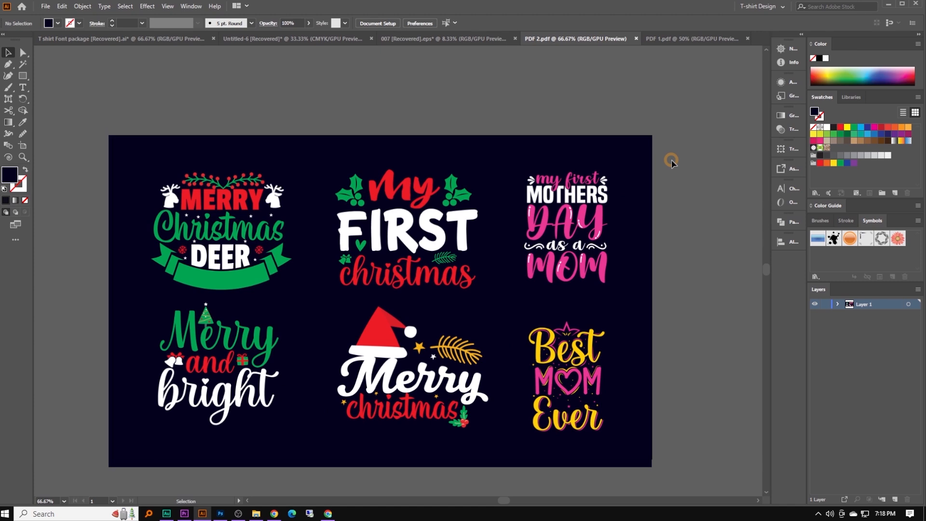
pyautogui.click(529, 221)
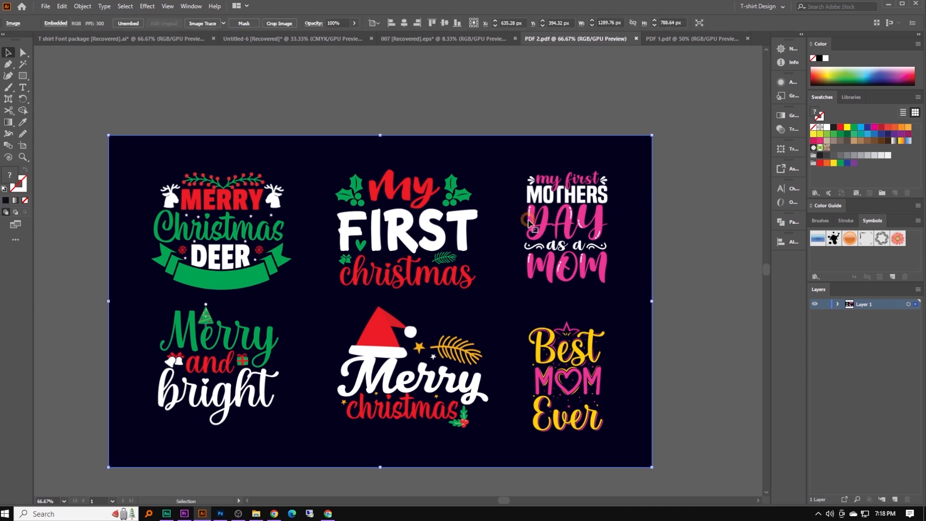
pyautogui.scroll(-2, 530, 223)
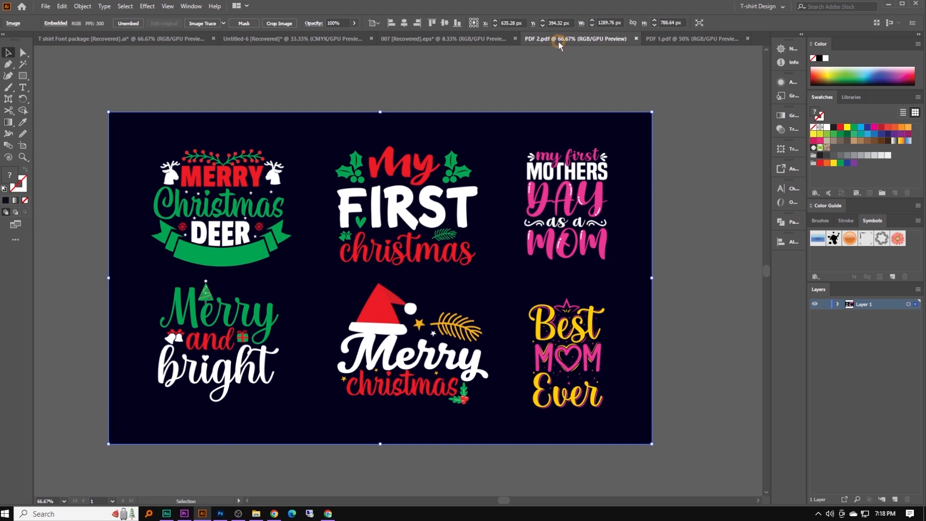
# - Bring up the PDF 1.pdf document and select its artwork image
pyautogui.click(693, 39)
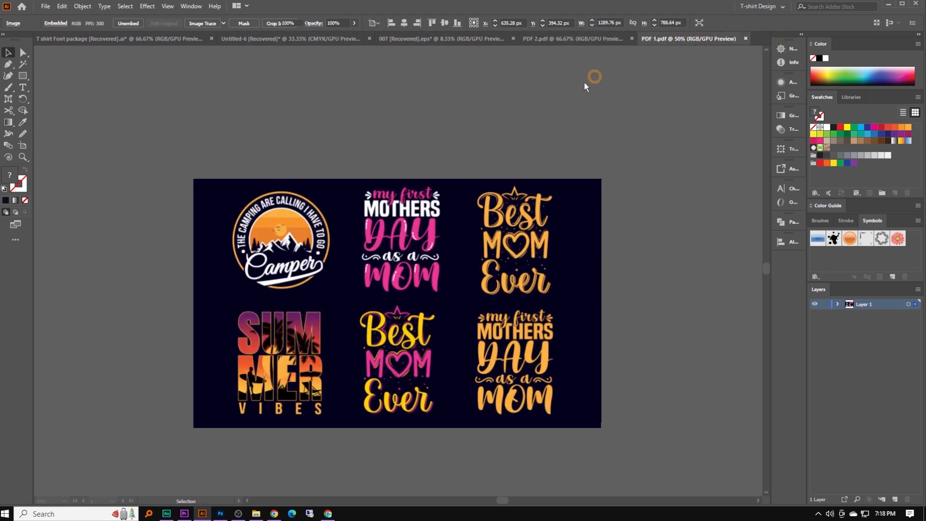
pyautogui.scroll(-2, 513, 149)
pyautogui.scroll(1, 548, 214)
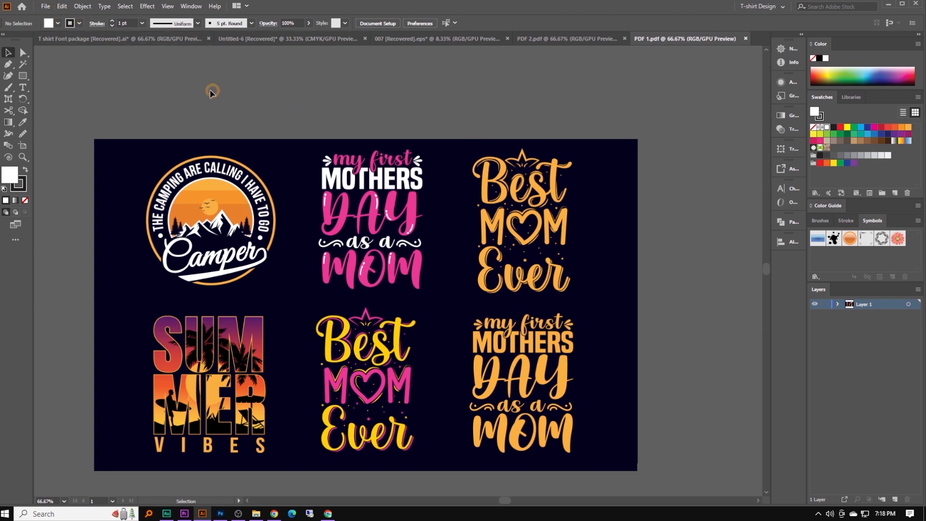
pyautogui.click(488, 288)
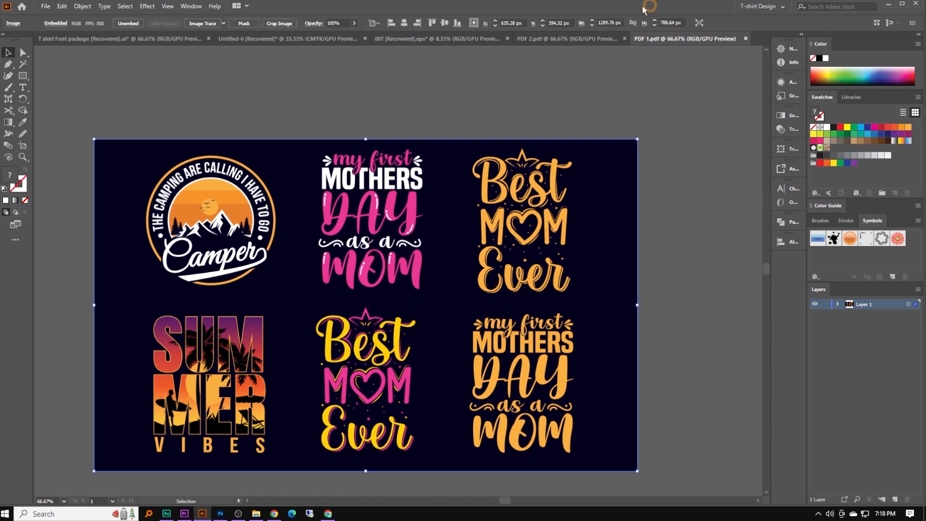
# - Open the file information of PDF 1.pdf and set the document title to "I will Create awesome trendy typography T shirt design"
pyautogui.click(47, 7)
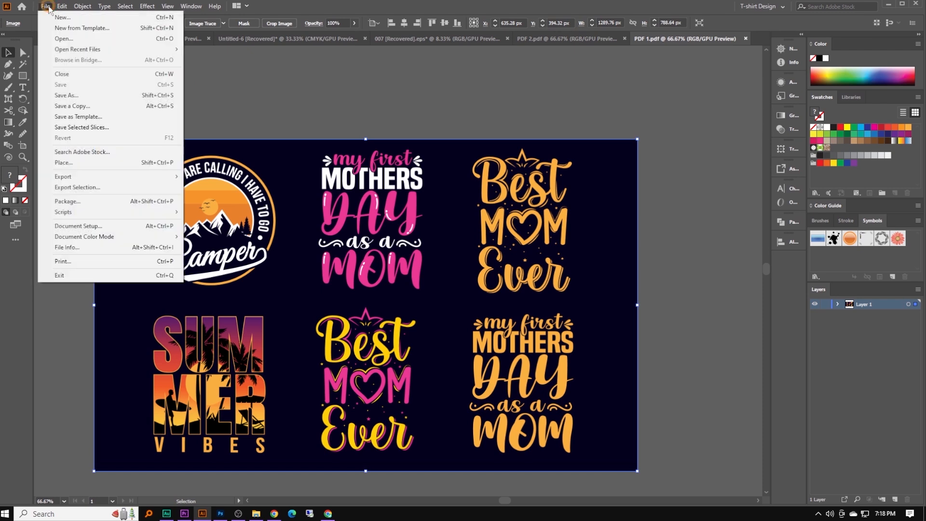
pyautogui.click(86, 249)
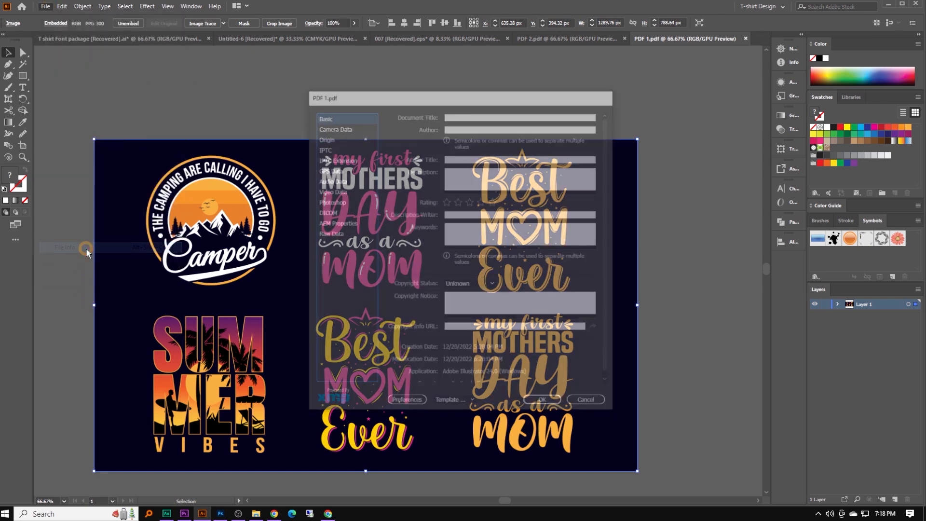
pyautogui.click(489, 114)
pyautogui.write('I will Create awesome trendy  typography T shirt design')
# - Copy the gig title from the Author field and set Author to "I will do typography tshirt design"
pyautogui.click(487, 127)
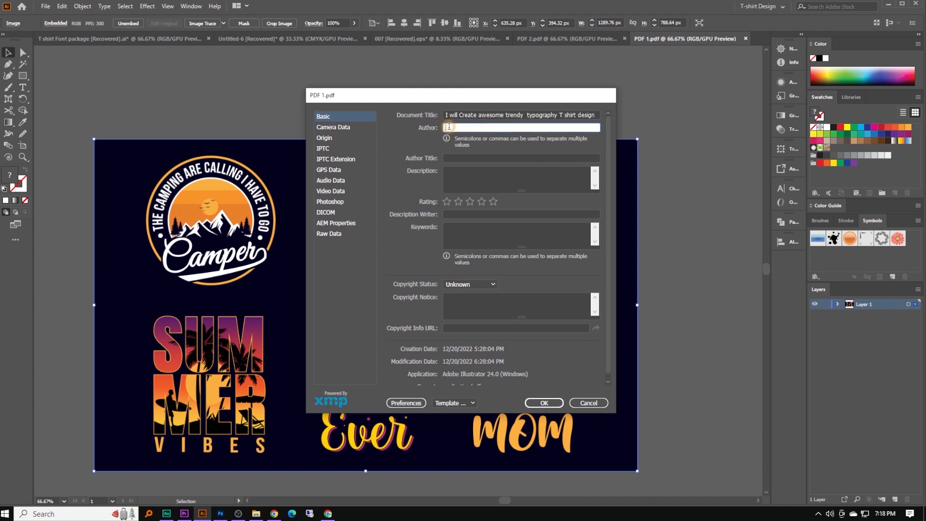
pyautogui.write('I will Create awesome trendy  typography T shirt design')
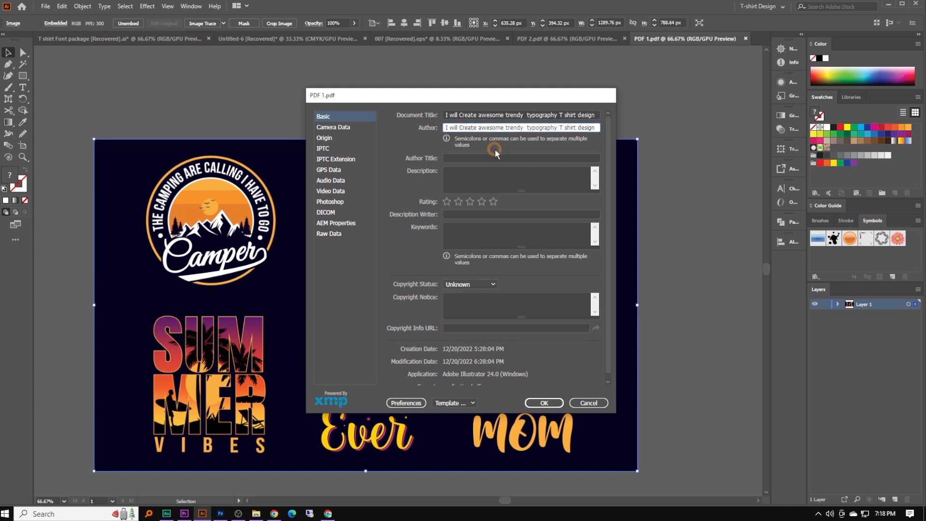
pyautogui.tripleClick(530, 128)
pyautogui.hotkey('ctrl', 'c')
pyautogui.write('I')
# - Paste "I will Create awesome trendy typography T shirt design" as the author title and make the Description field ready for entry
pyautogui.click(504, 180)
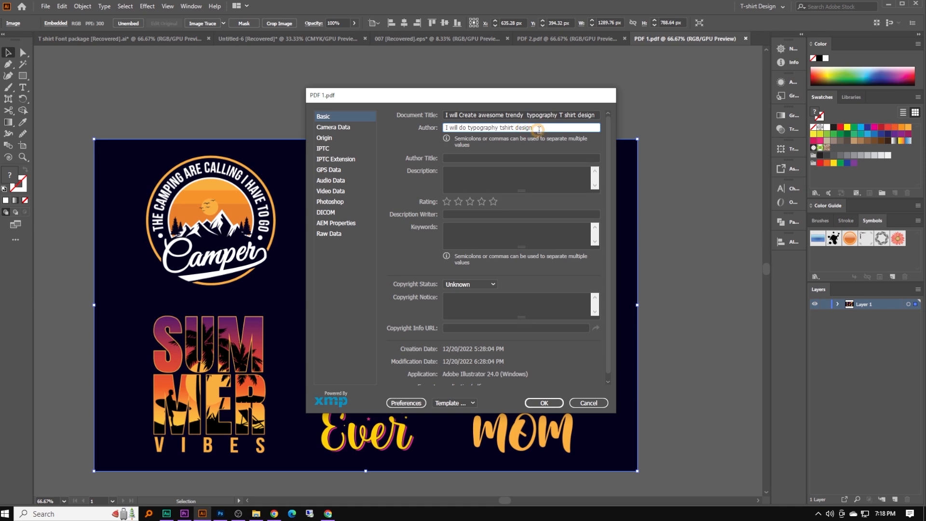
pyautogui.click(506, 158)
pyautogui.hotkey('ctrl', 'v')
pyautogui.click(482, 169)
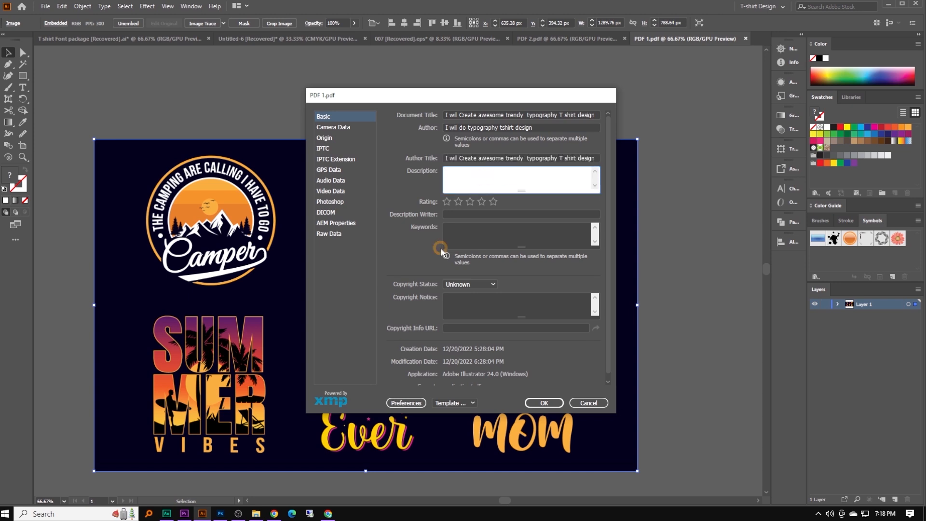
# - Select and copy the full gig description in the Fiverr document, from "Welcome to my t-shirt design service." to "Thank you"
pyautogui.click(328, 513)
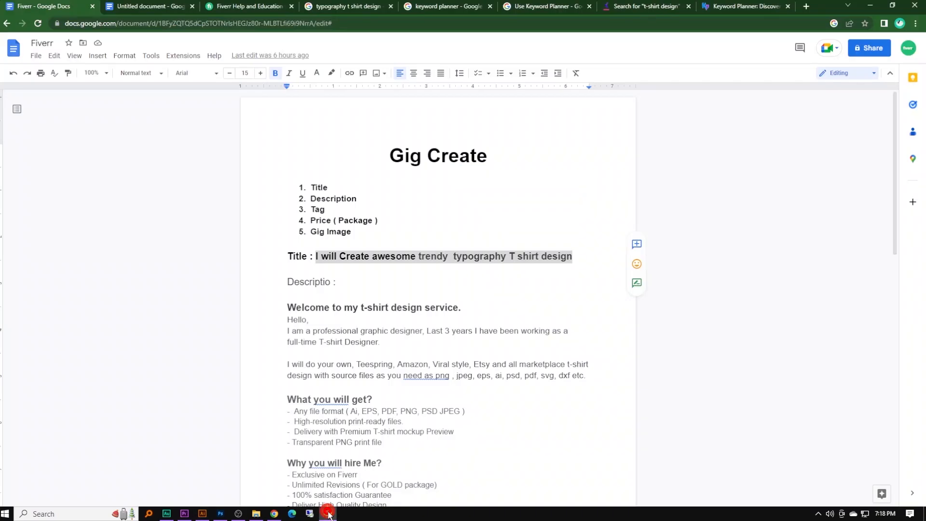
pyautogui.click(155, 8)
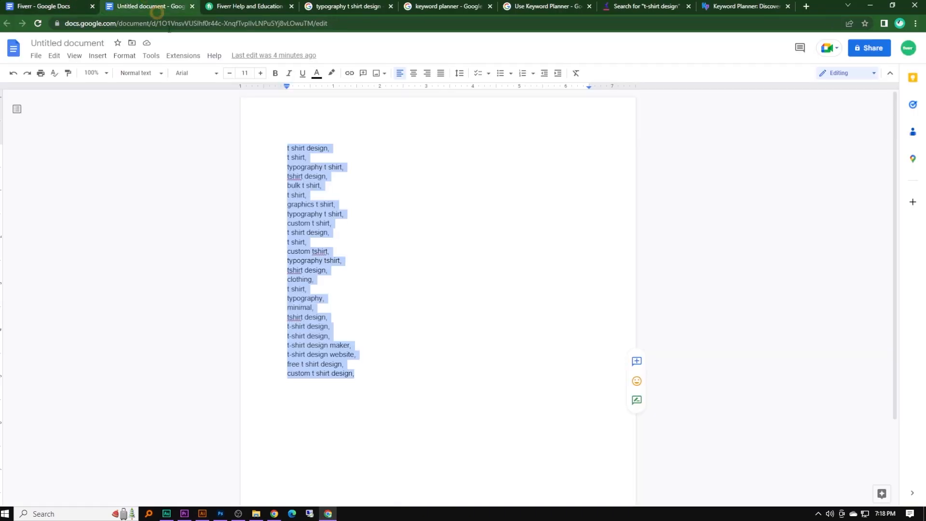
pyautogui.click(80, 4)
pyautogui.click(287, 317)
pyautogui.click(286, 307)
pyautogui.moveTo(286, 308); pyautogui.dragTo(372, 280)
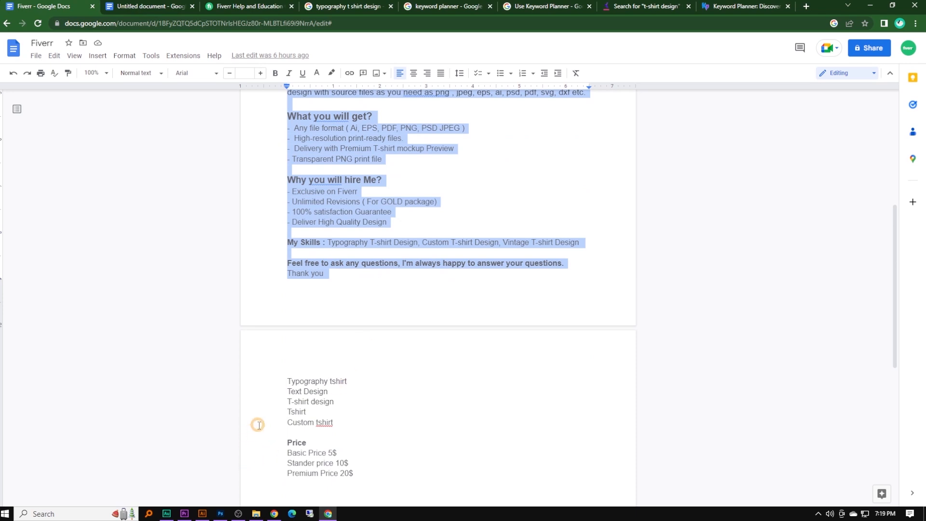
# - Paste the gig description into the Description field of PDF 1.pdf's file information and give it a five-star rating
pyautogui.click(202, 513)
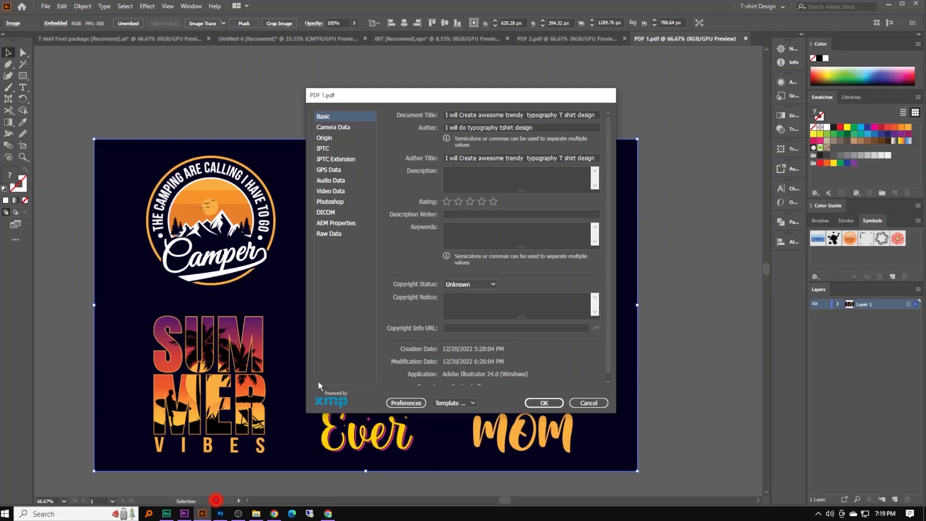
pyautogui.click(489, 185)
pyautogui.hotkey('ctrl', 'v')
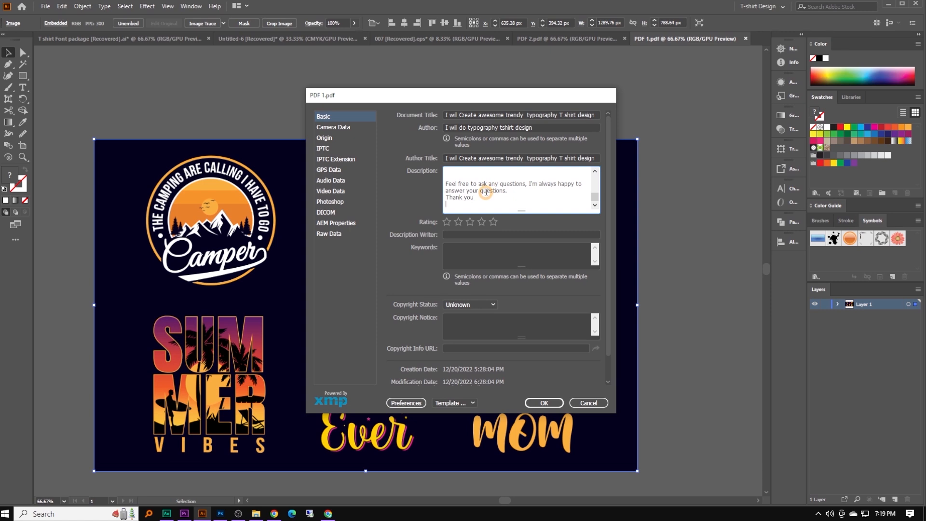
pyautogui.click(497, 222)
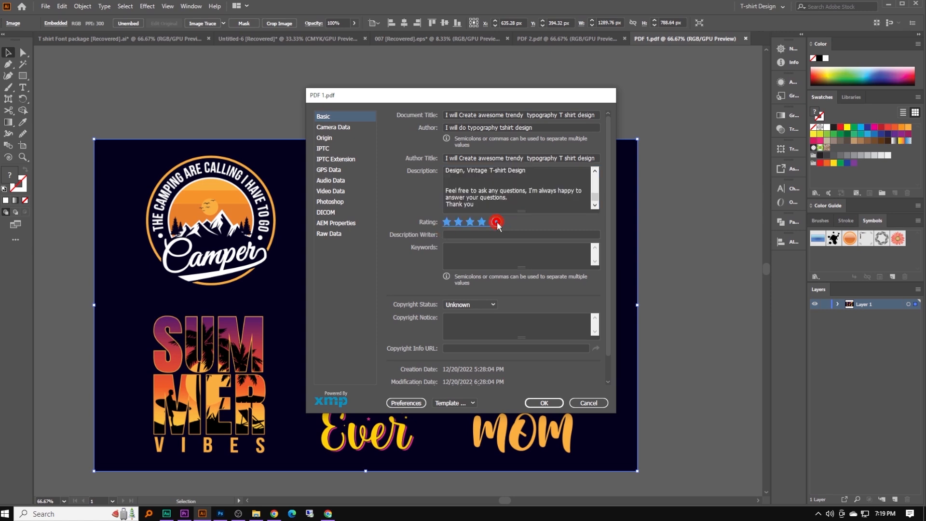
# - Fill Keywords with the t-shirt keyword list from the untitled Google document and apply the file information to PDF 1.pdf
pyautogui.click(467, 256)
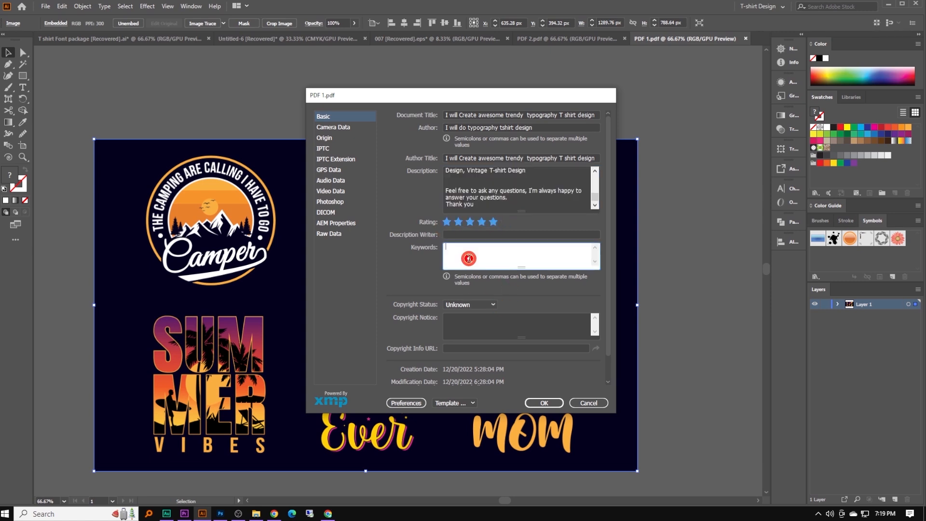
pyautogui.click(458, 235)
pyautogui.click(463, 256)
pyautogui.click(329, 514)
pyautogui.click(142, 9)
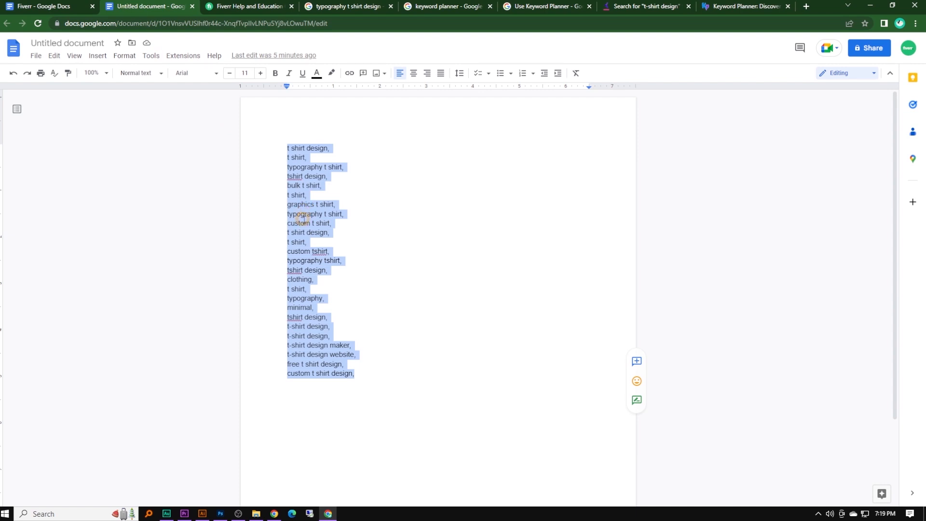
pyautogui.click(203, 513)
pyautogui.click(506, 251)
pyautogui.hotkey('ctrl', 'v')
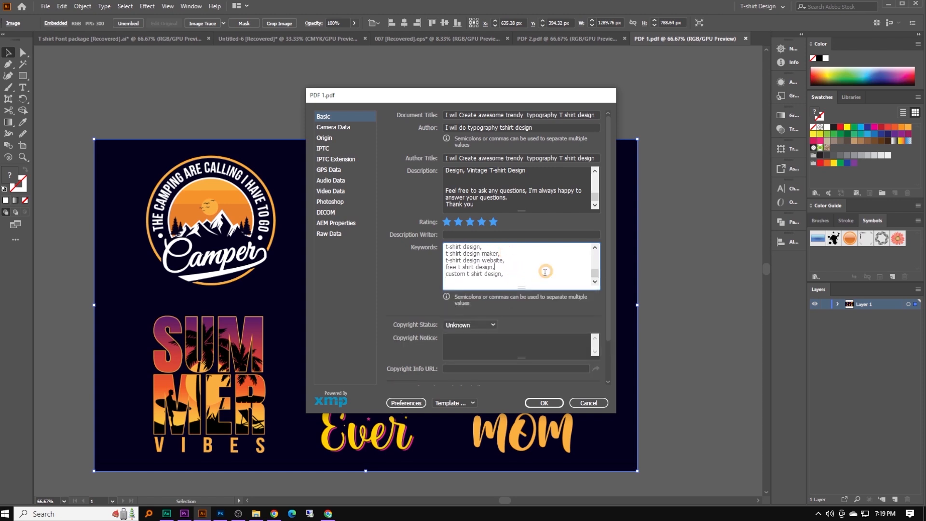
pyautogui.scroll(-1, 526, 333)
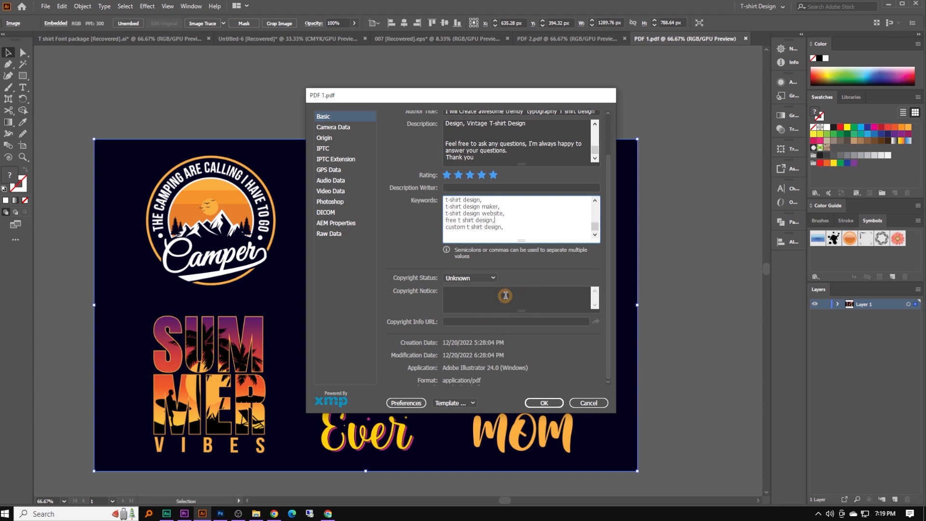
pyautogui.click(552, 403)
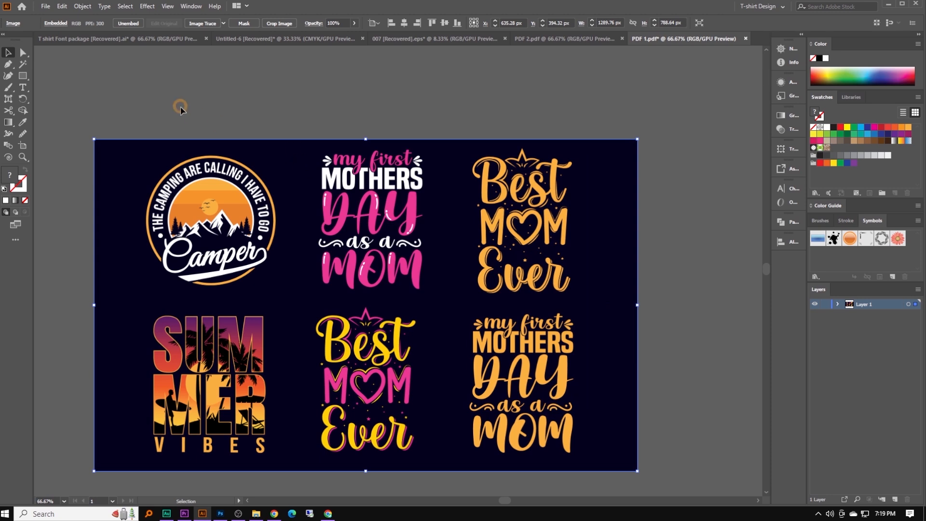
# - Start saving the document under a new name as Adobe PDF with Use Artboards enabled, inside the Gig Image folder
pyautogui.click(46, 6)
pyautogui.click(79, 92)
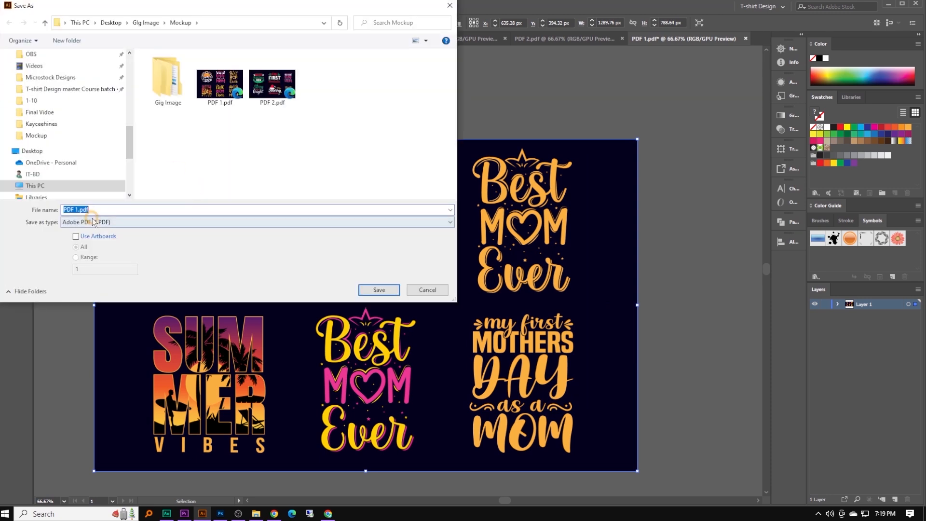
pyautogui.click(87, 236)
pyautogui.doubleClick(169, 81)
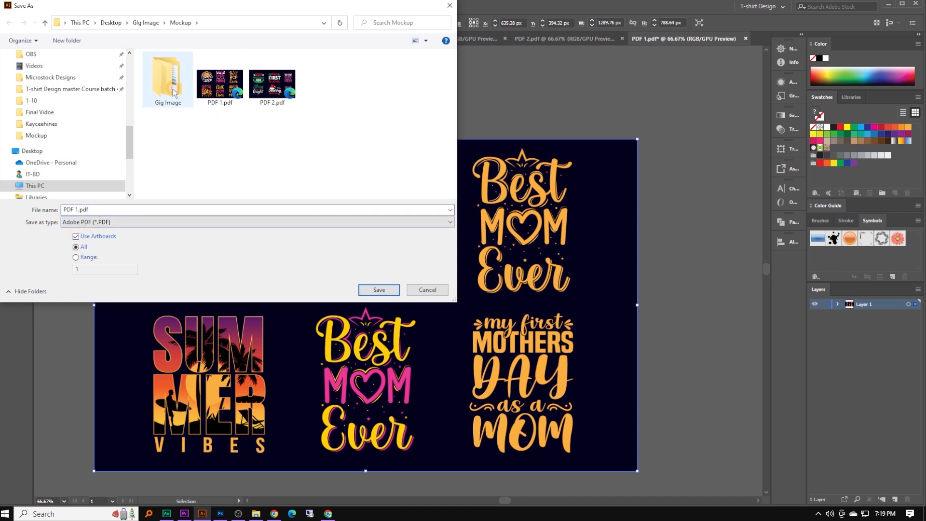
# - Create a folder named "4 PDF 1" inside Gig Image and open it as the save location
pyautogui.rightClick(182, 112)
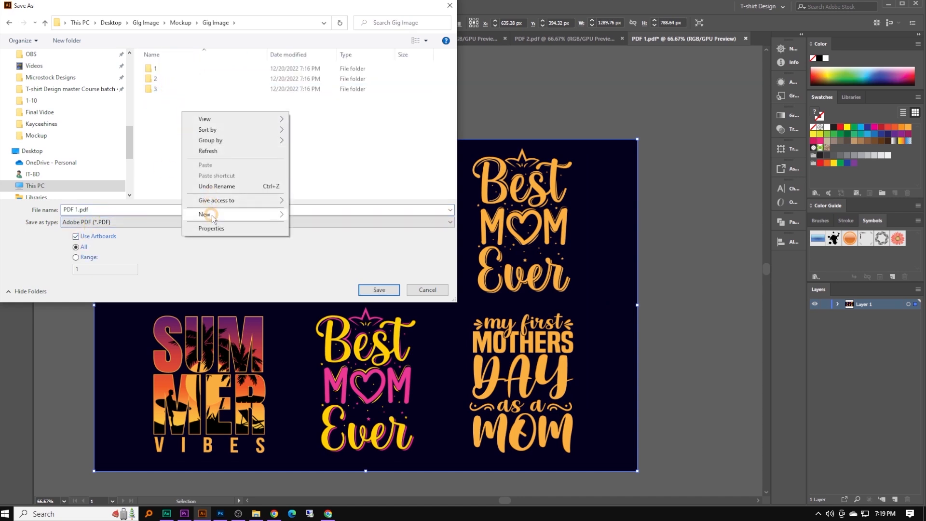
pyautogui.moveTo(206, 213)
pyautogui.click(303, 215)
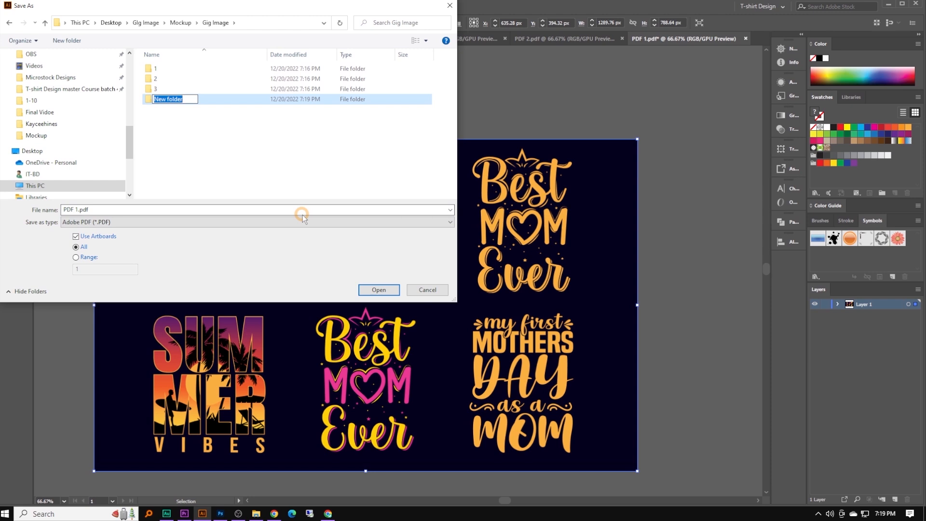
pyautogui.write('4 PDF 1')
pyautogui.press('Return')
pyautogui.doubleClick(184, 98)
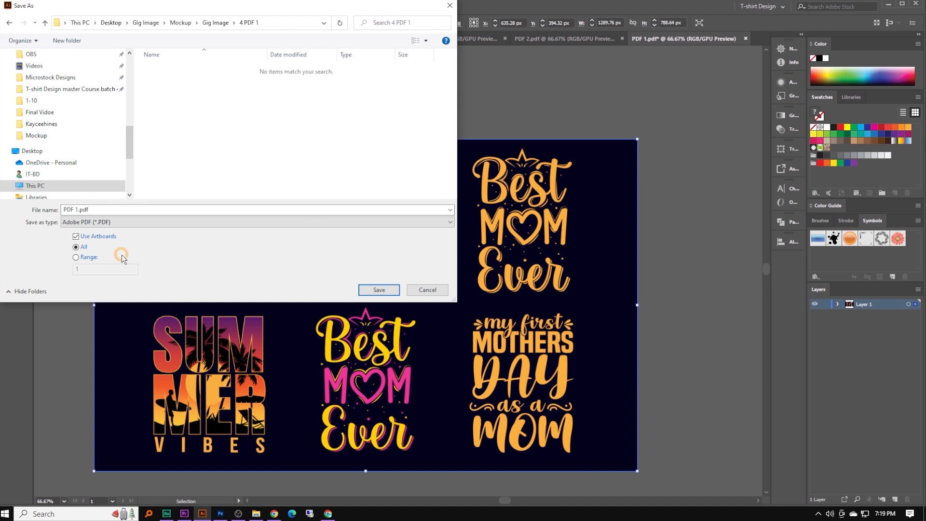
# - Copy the gig title "I will Create awesome trendy typography T shirt design" from the Fiverr document for the file name
pyautogui.click(111, 211)
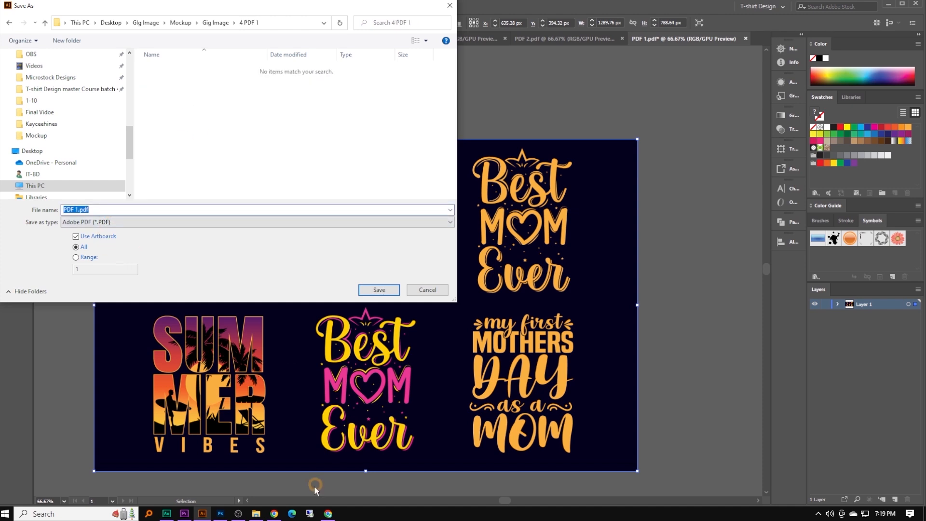
pyautogui.click(328, 514)
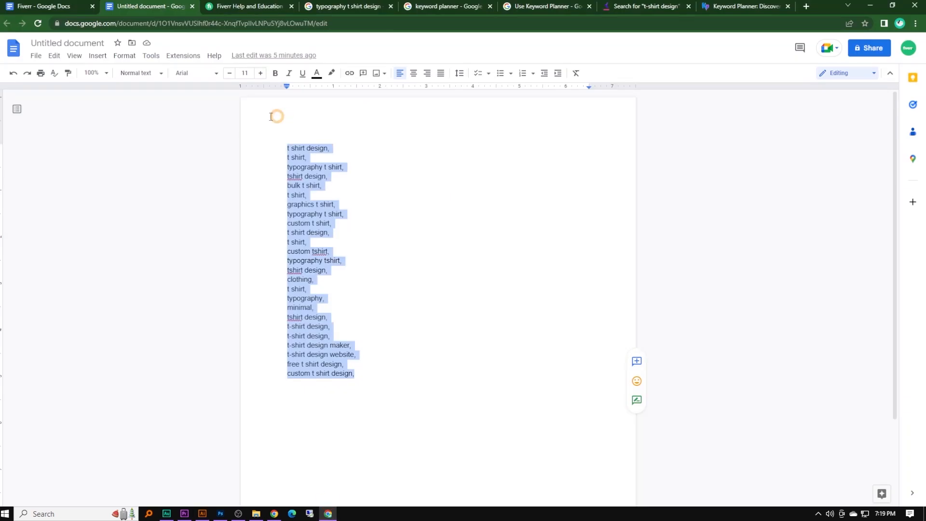
pyautogui.click(46, 4)
pyautogui.scroll(5, 441, 219)
pyautogui.click(548, 299)
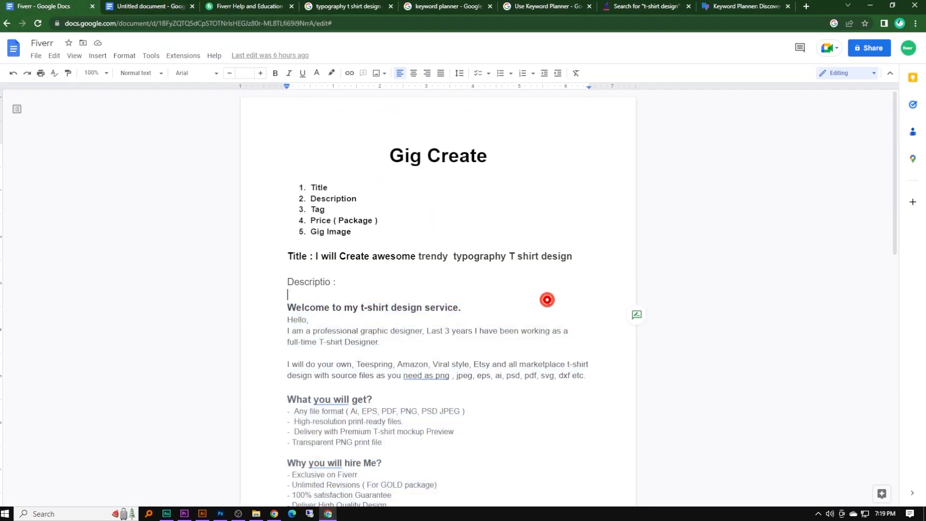
pyautogui.moveTo(577, 258); pyautogui.dragTo(314, 253)
pyautogui.hotkey('ctrl', 'c')
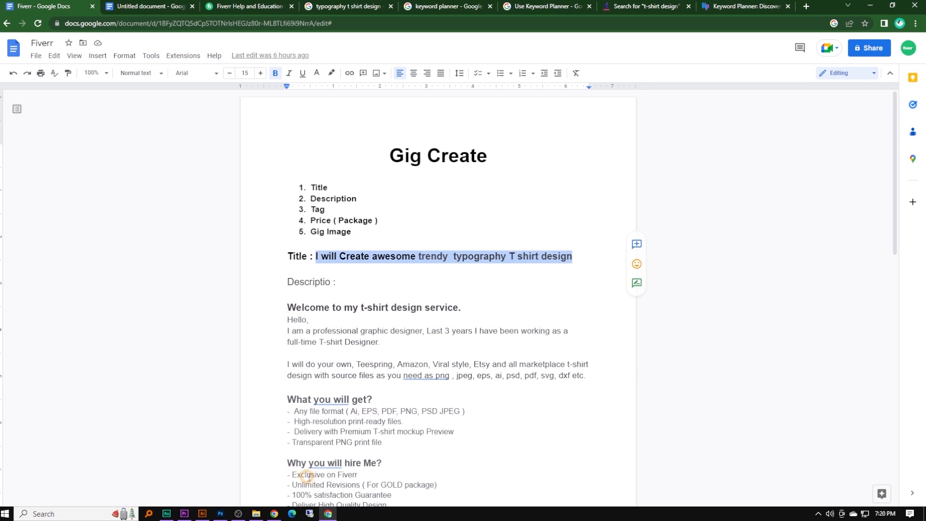
# - Name the file "I will Create awesome trendy typography T shirt design" and save it as PDF with the Illustrator Default preset
pyautogui.click(202, 514)
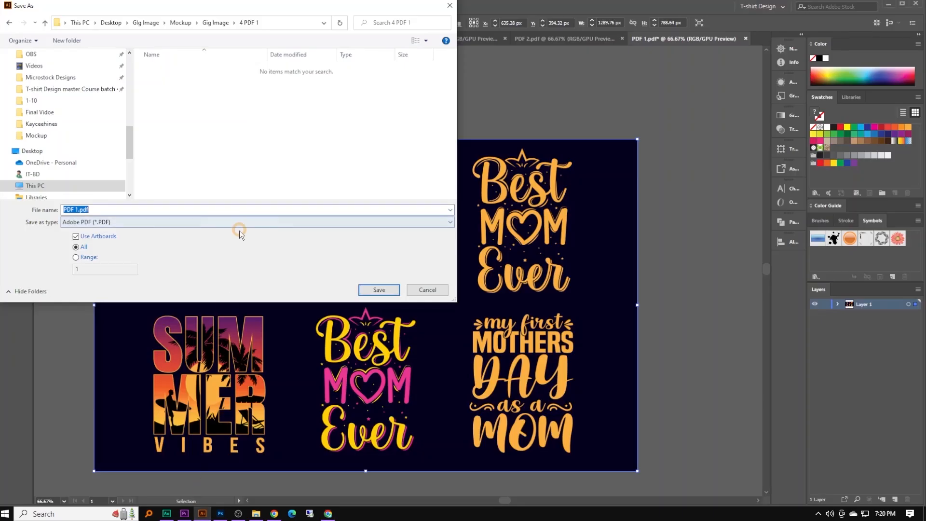
pyautogui.hotkey('ctrl', 'v')
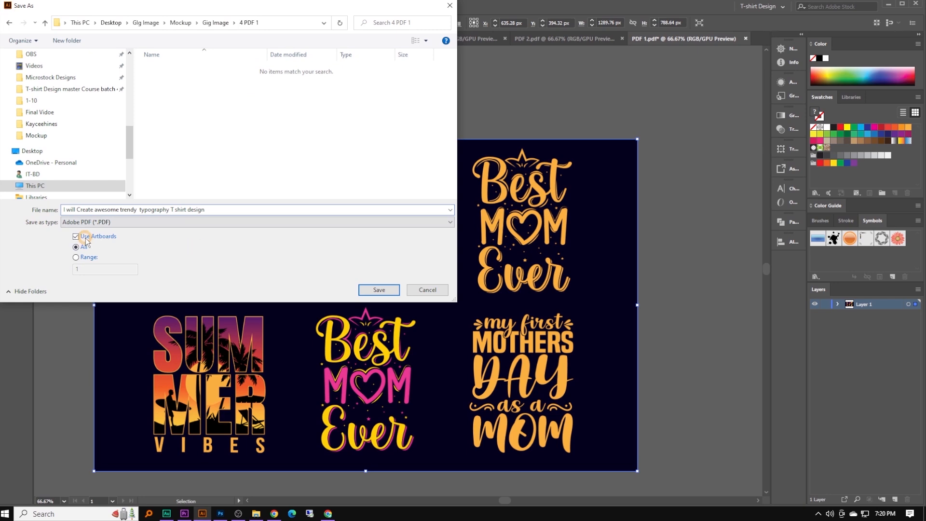
pyautogui.click(373, 290)
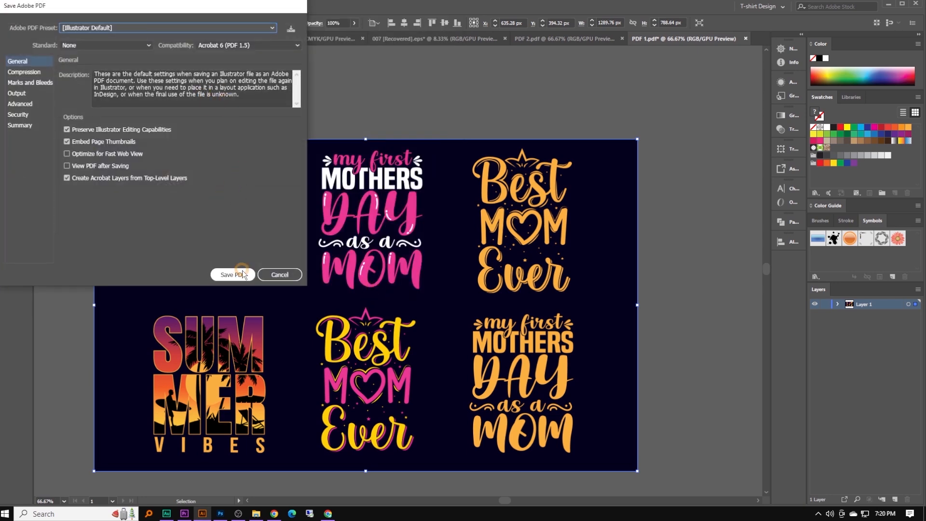
pyautogui.click(240, 275)
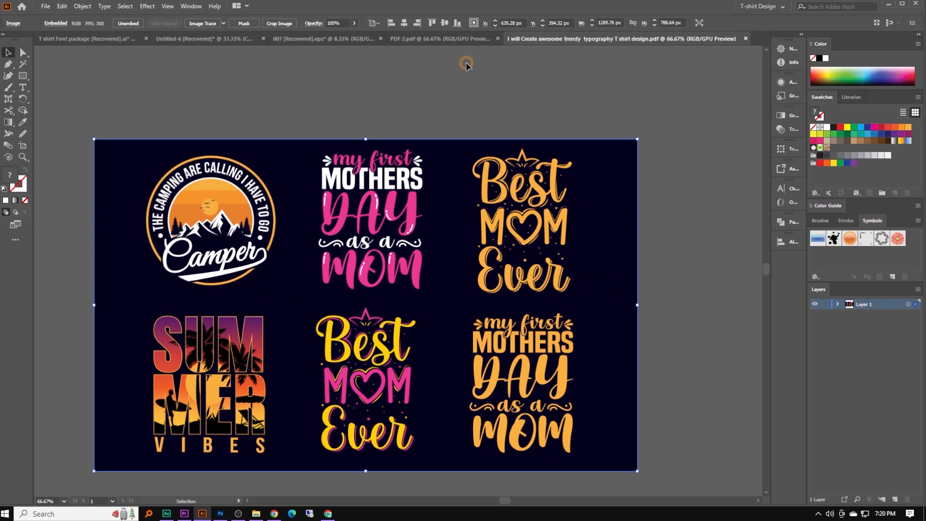
# - Copy the Christmas artwork image from PDF 2.pdf and paste it into the title-named PDF document
pyautogui.click(448, 40)
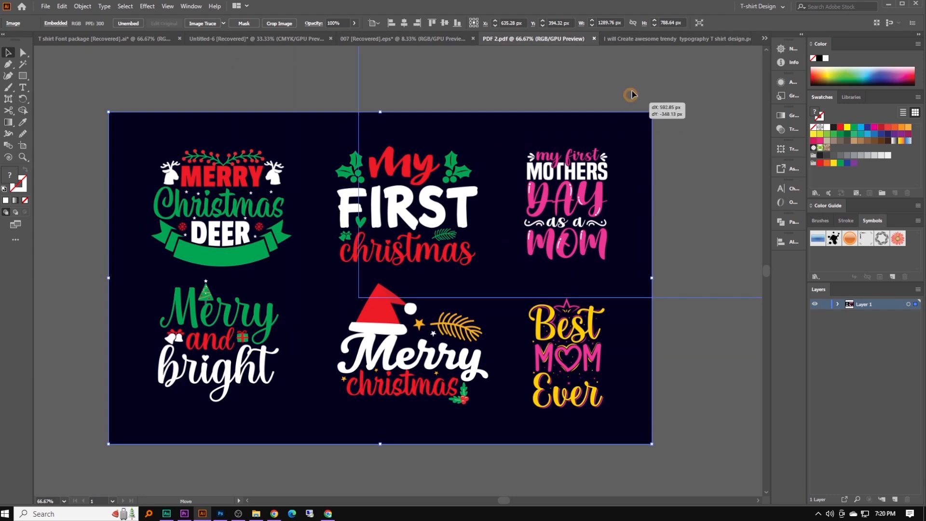
pyautogui.click(630, 38)
pyautogui.hotkey('ctrl', 'v')
pyautogui.hotkey('ctrl', '-')
pyautogui.hotkey('ctrl', '-')
# - Place the pasted Christmas artwork on the artboard in place of the previous artwork
pyautogui.moveTo(475, 295); pyautogui.dragTo(445, 293)
pyautogui.click(567, 290)
pyautogui.scroll(1, 566, 236)
pyautogui.click(491, 289)
pyautogui.click(563, 295)
pyautogui.click(354, 254)
pyautogui.moveTo(217, 145); pyautogui.dragTo(421, 317)
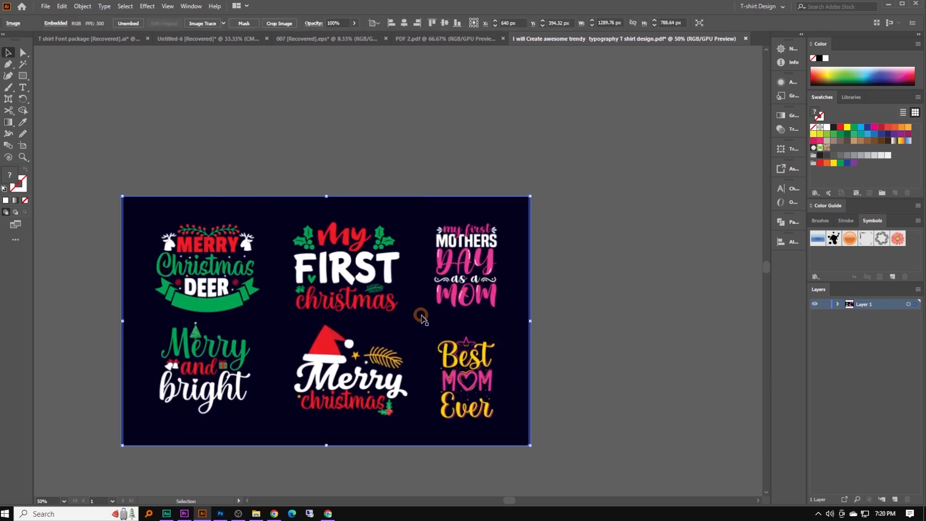
pyautogui.scroll(-1, 565, 343)
pyautogui.scroll(1, 412, 366)
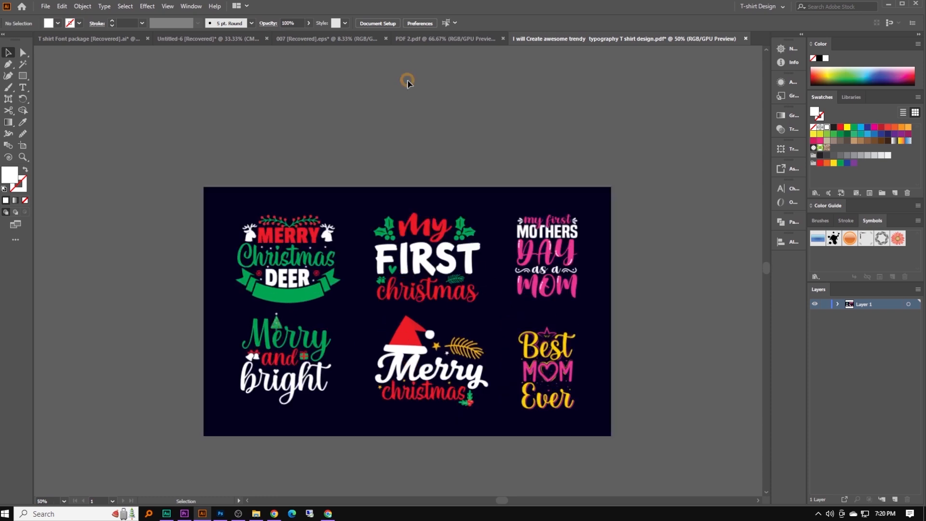
# - Check the file information of PDF 2.pdf for existing metadata and close it without changes
pyautogui.click(456, 41)
pyautogui.scroll(2, 499, 250)
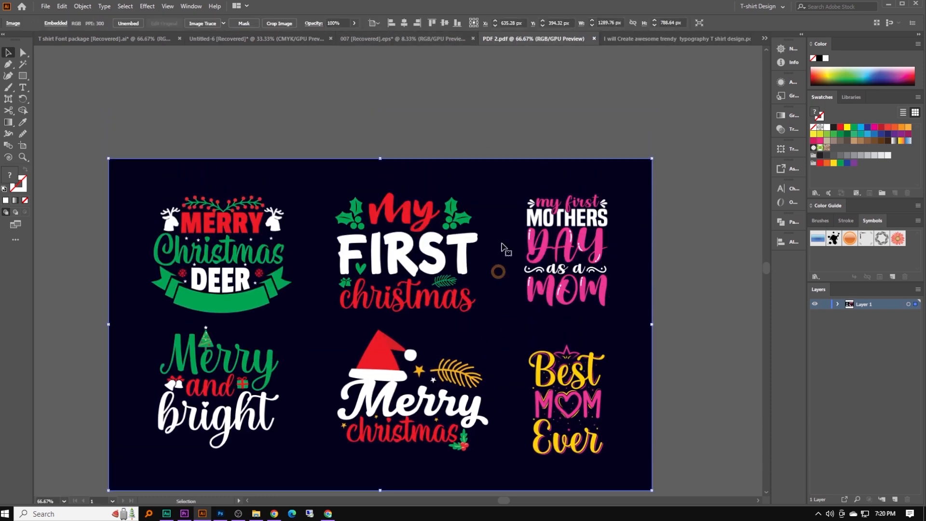
pyautogui.click(467, 90)
pyautogui.click(46, 7)
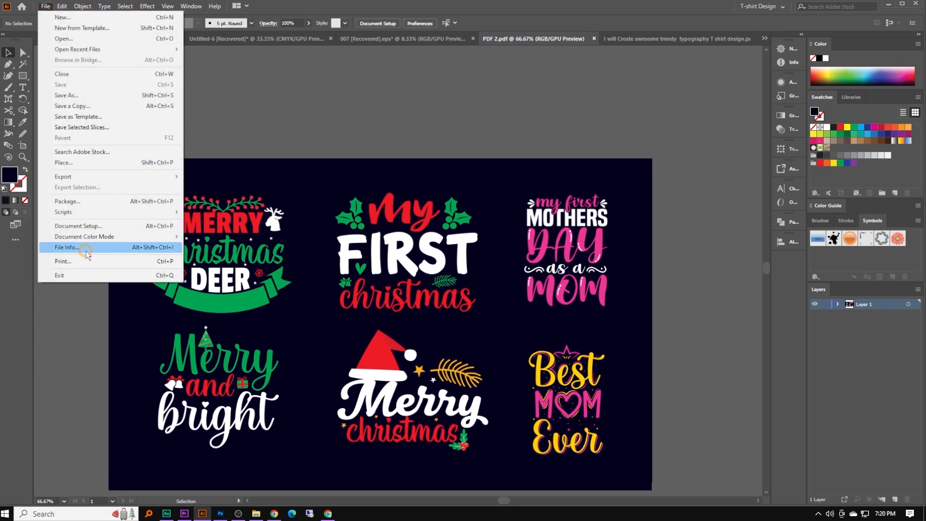
pyautogui.click(72, 247)
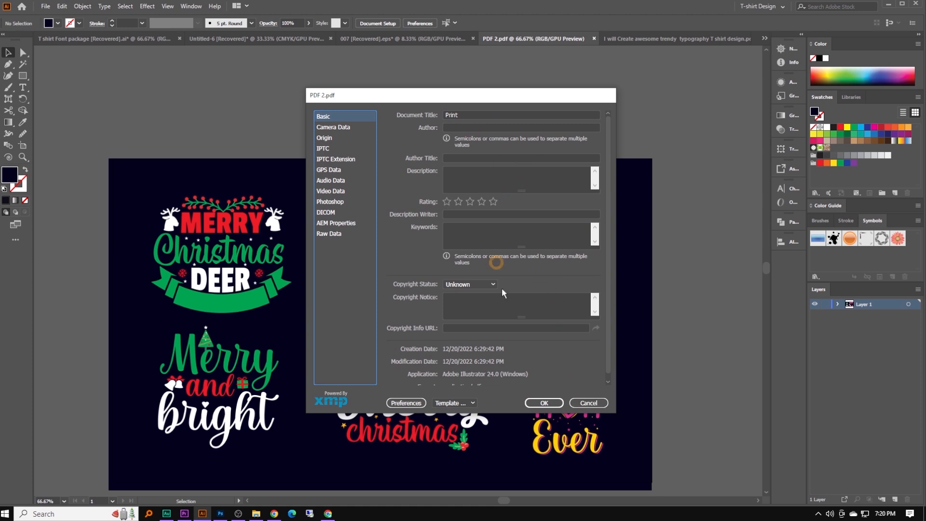
pyautogui.click(595, 404)
# - Start saving the title-named document under a new location and create a folder named "5 PDF 2" inside Gig Image
pyautogui.click(644, 39)
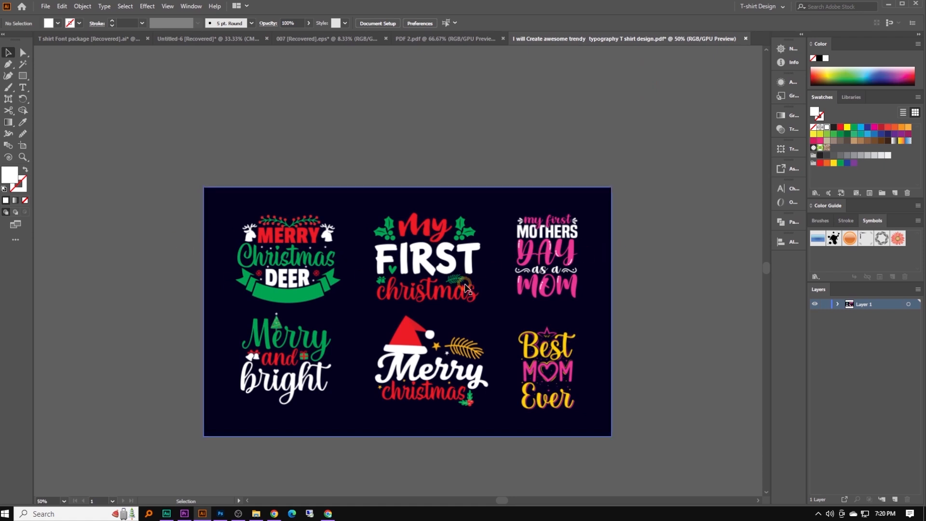
pyautogui.click(46, 6)
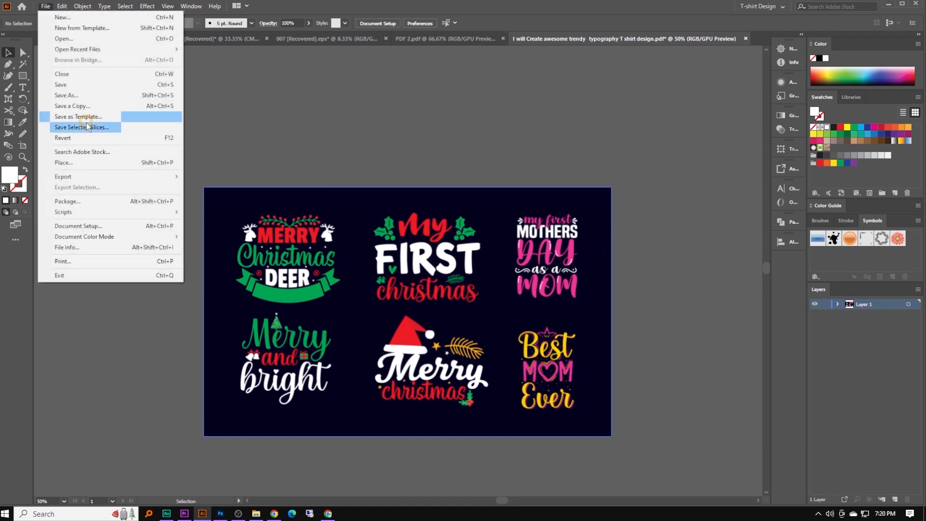
pyautogui.click(93, 95)
pyautogui.click(45, 23)
pyautogui.rightClick(225, 153)
pyautogui.moveTo(265, 256)
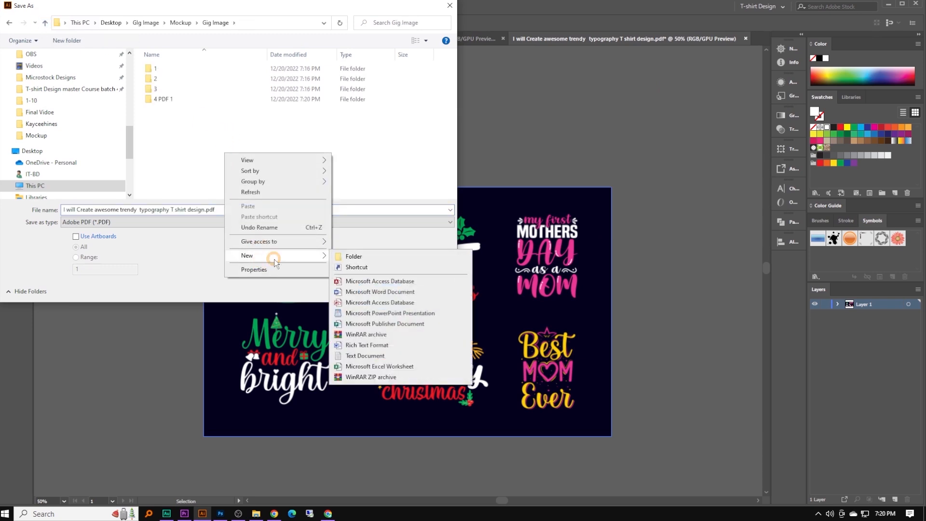
pyautogui.click(354, 257)
pyautogui.write('5')
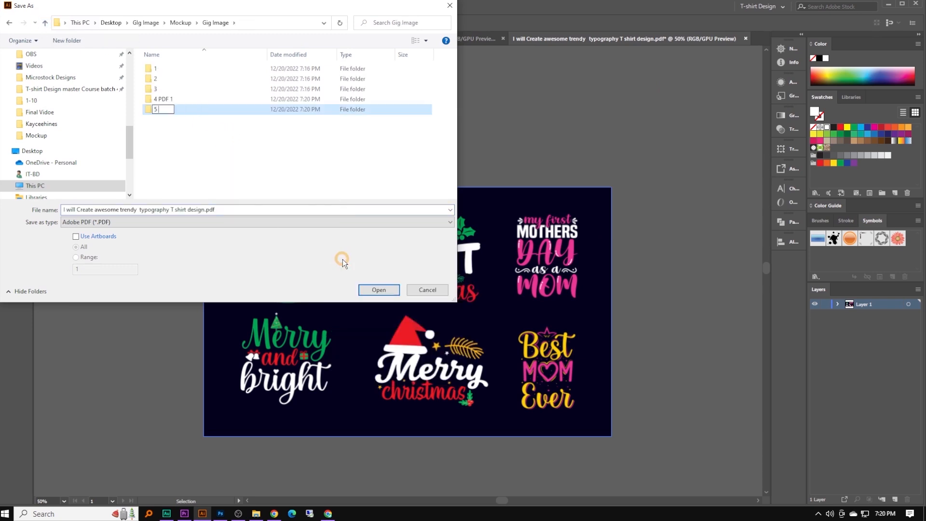
pyautogui.write(' PDF')
pyautogui.press('Return')
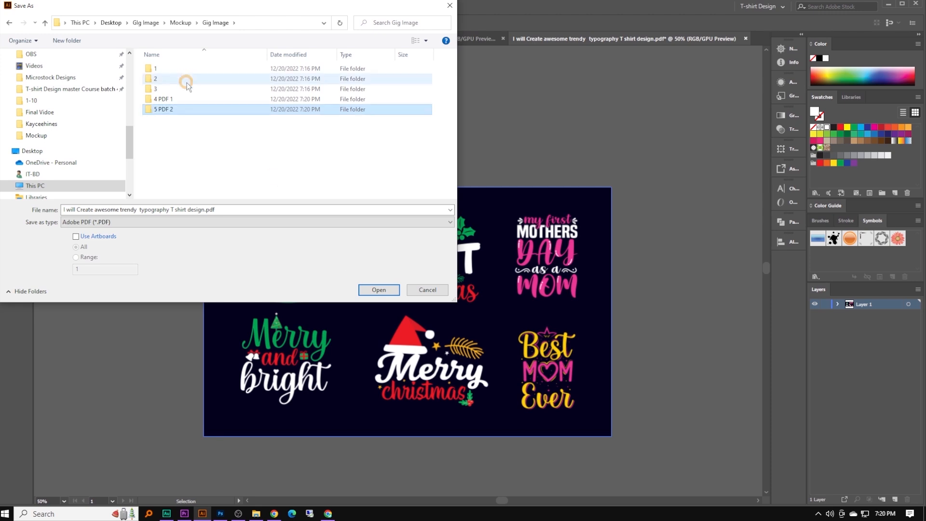
# - Save the document in the "5 PDF 2" folder as the Adobe PDF "I will Create awesome trendy typography T shirt design" with the Illustrator Default preset
pyautogui.doubleClick(182, 110)
pyautogui.click(209, 209)
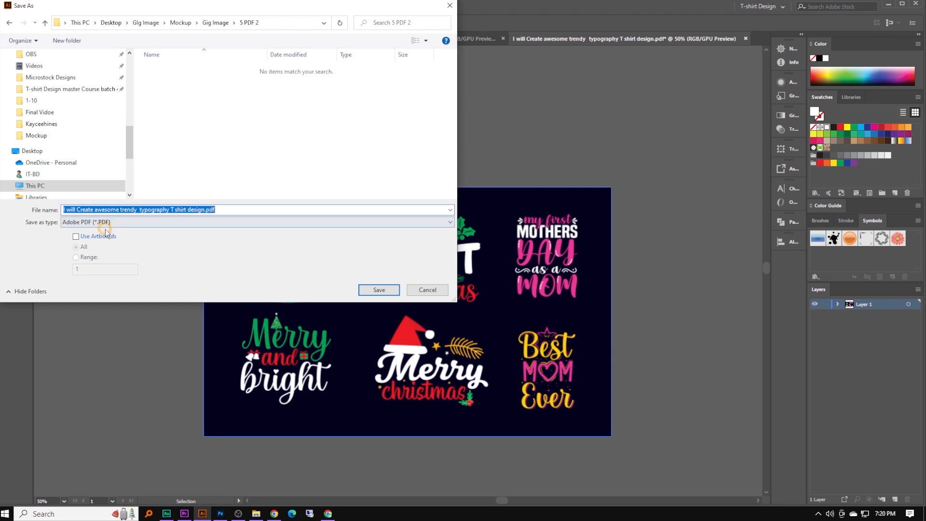
pyautogui.click(89, 235)
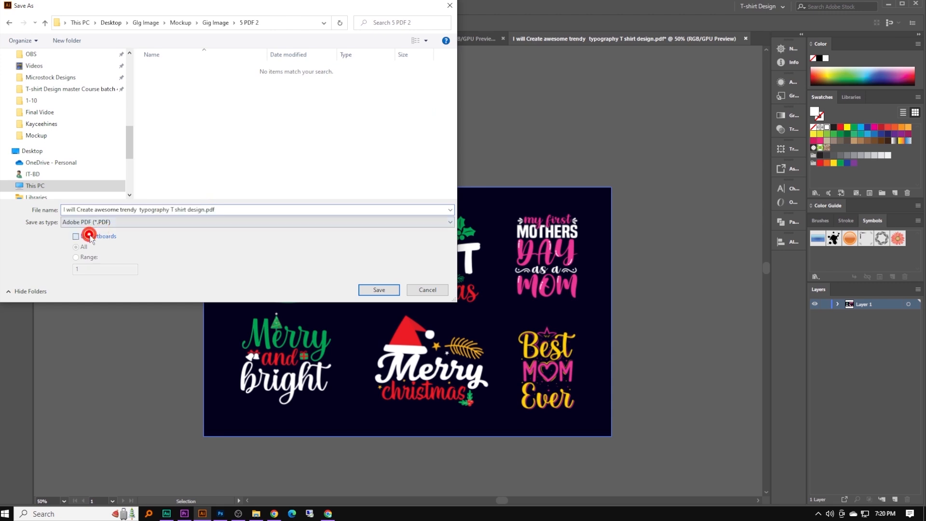
pyautogui.click(240, 210)
pyautogui.click(240, 210)
pyautogui.press('BackSpace')
pyautogui.press('BackSpace')
pyautogui.press('BackSpace')
pyautogui.press('BackSpace')
pyautogui.click(381, 289)
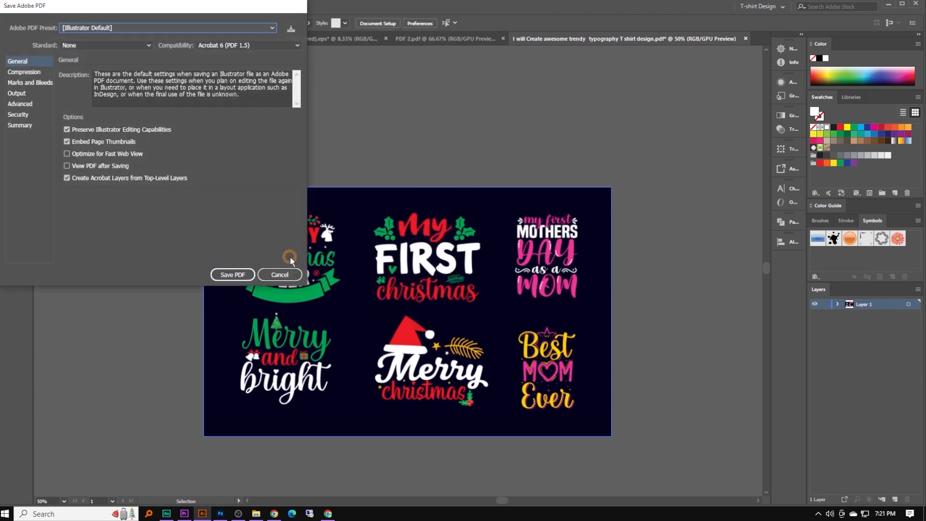
pyautogui.click(240, 273)
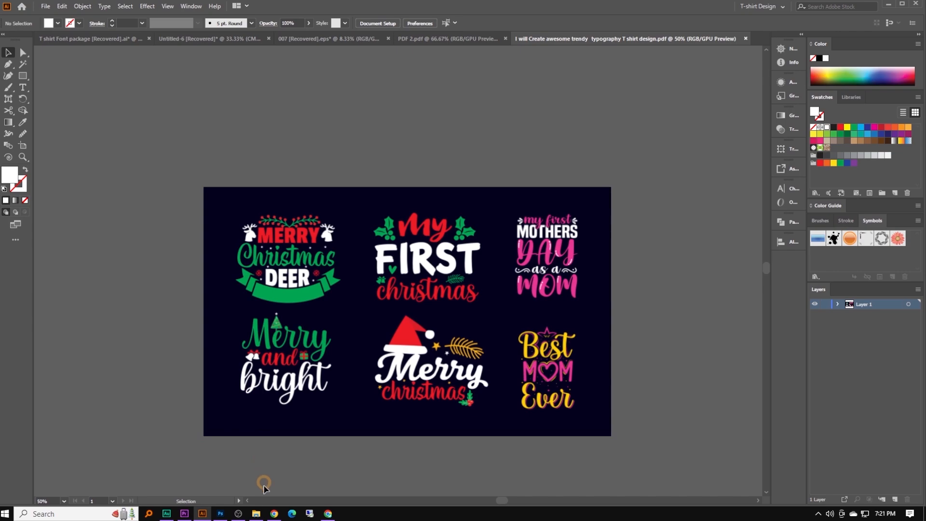
# - Switch to File Explorer and check the detailed file properties of the PDF in the "4 PDF 1" folder, closing them without changes
pyautogui.click(257, 514)
pyautogui.click(41, 30)
pyautogui.click(199, 110)
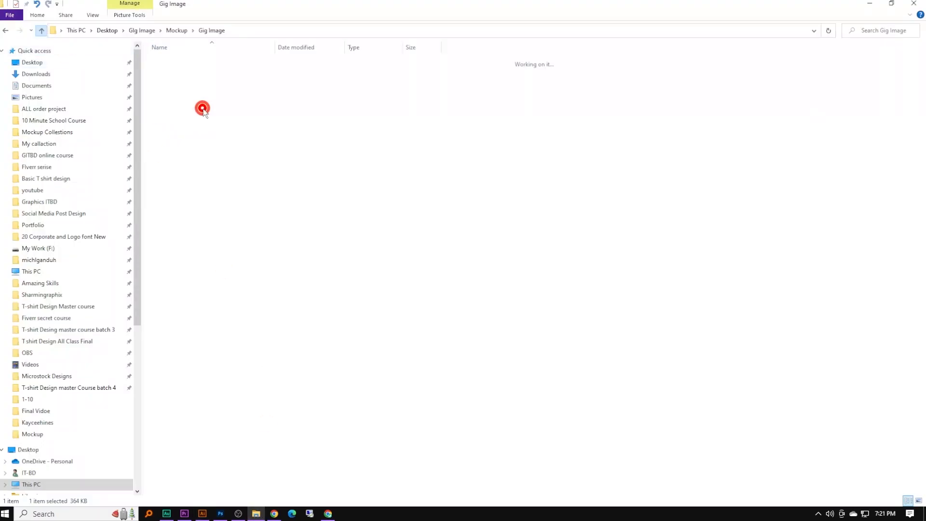
pyautogui.doubleClick(181, 92)
pyautogui.click(187, 63)
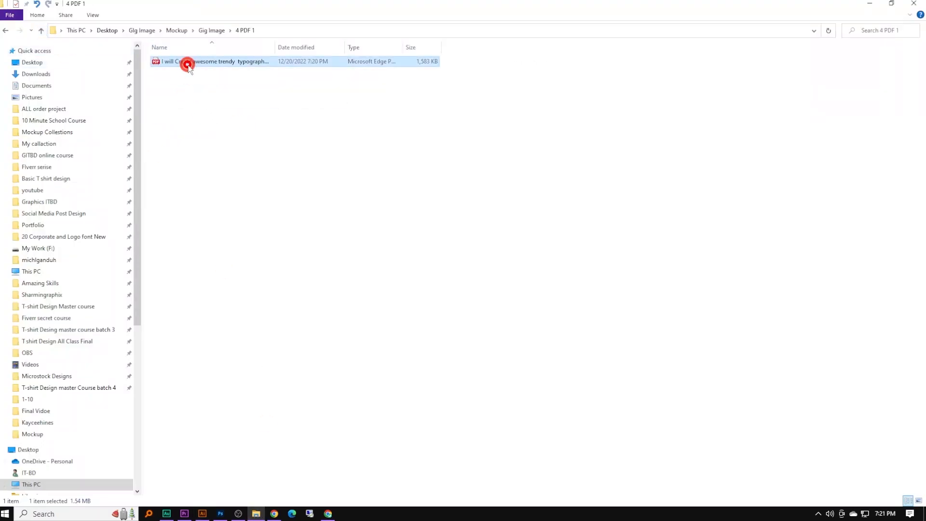
pyautogui.rightClick(188, 65)
pyautogui.click(249, 314)
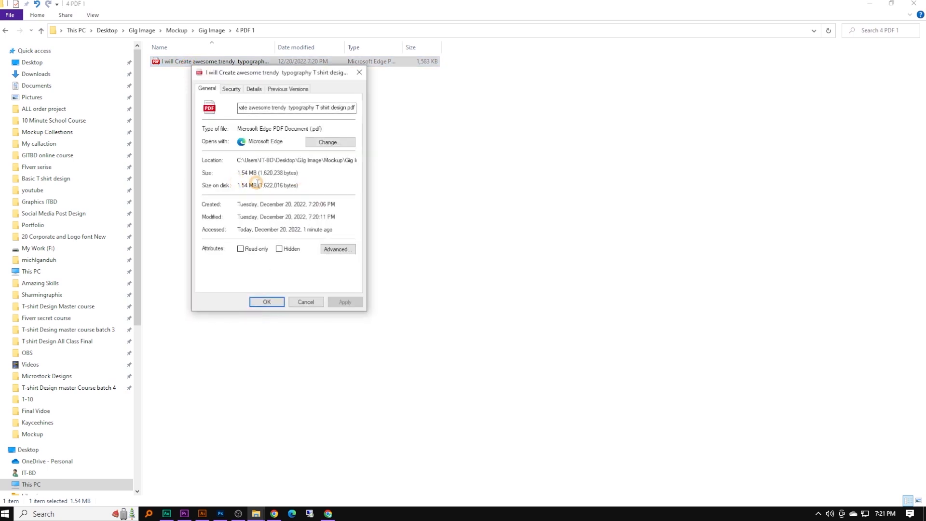
pyautogui.click(251, 90)
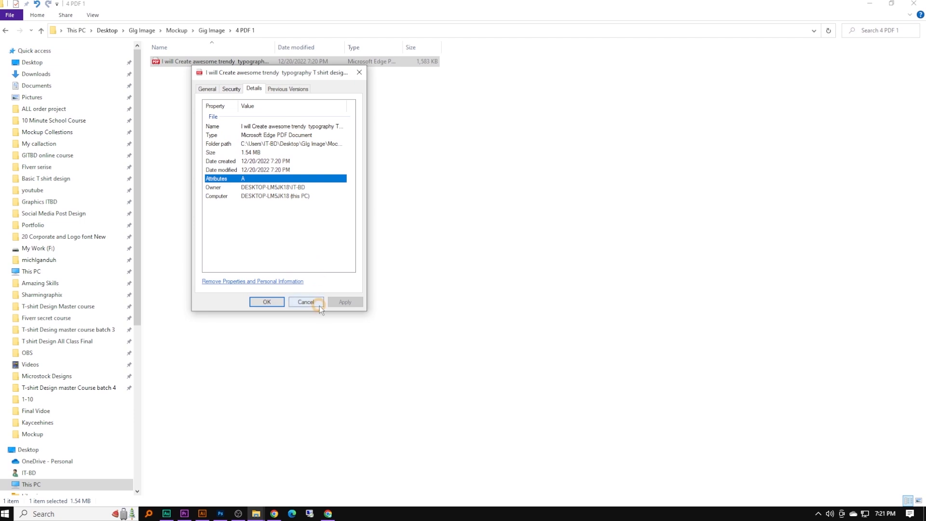
pyautogui.click(301, 306)
# - Check the detailed properties of the PDF in the "5 PDF 2" folder, close them and return to the Gig Image folder
pyautogui.click(41, 30)
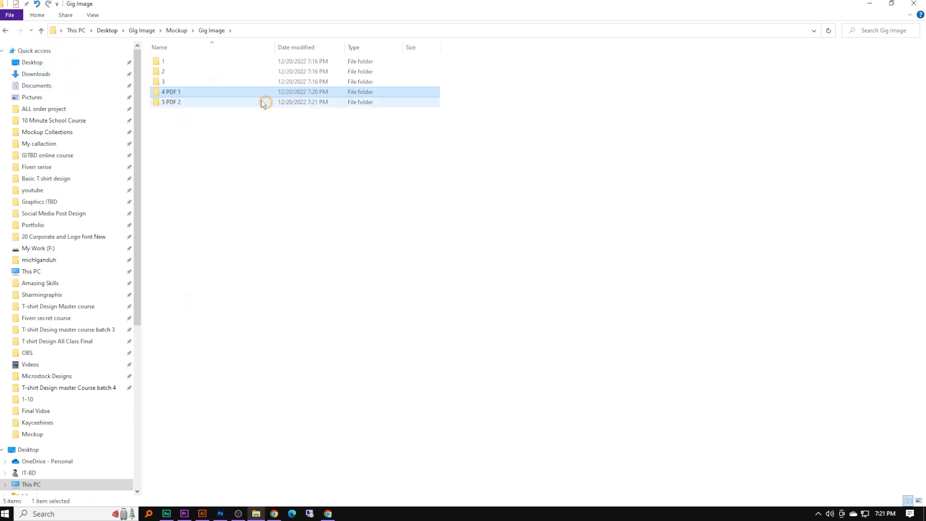
pyautogui.doubleClick(188, 101)
pyautogui.click(198, 65)
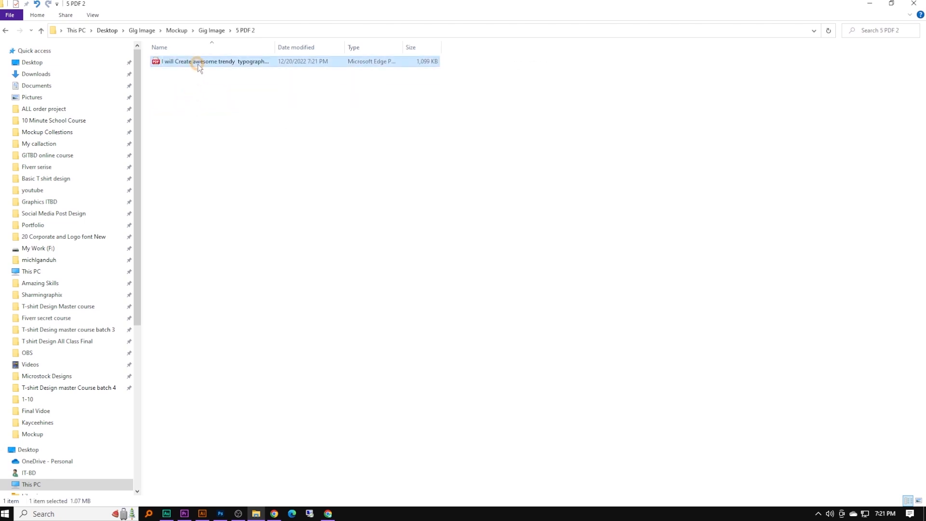
pyautogui.rightClick(198, 65)
pyautogui.click(259, 372)
pyautogui.click(262, 88)
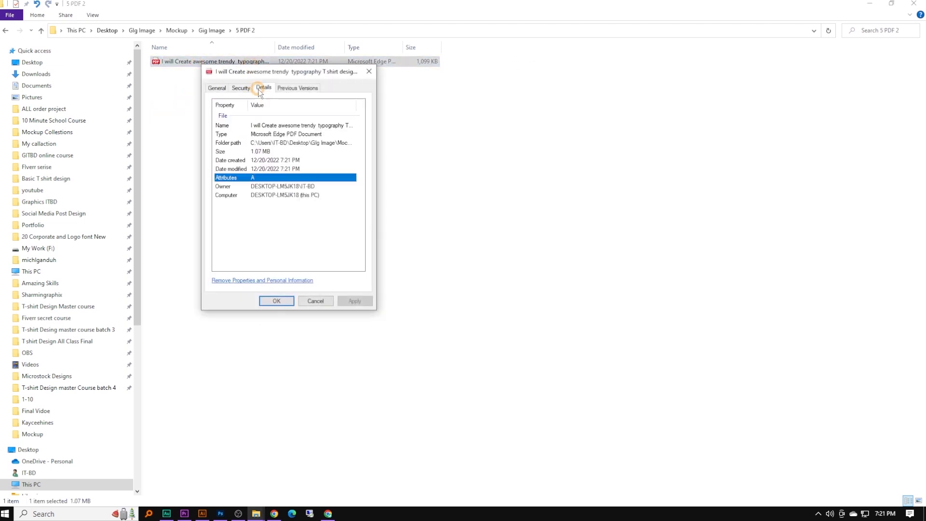
pyautogui.click(370, 72)
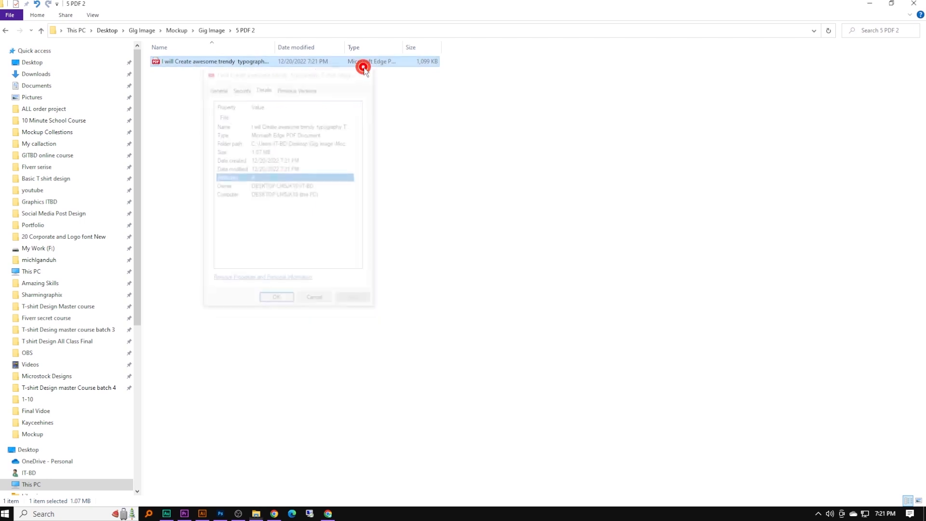
pyautogui.click(41, 30)
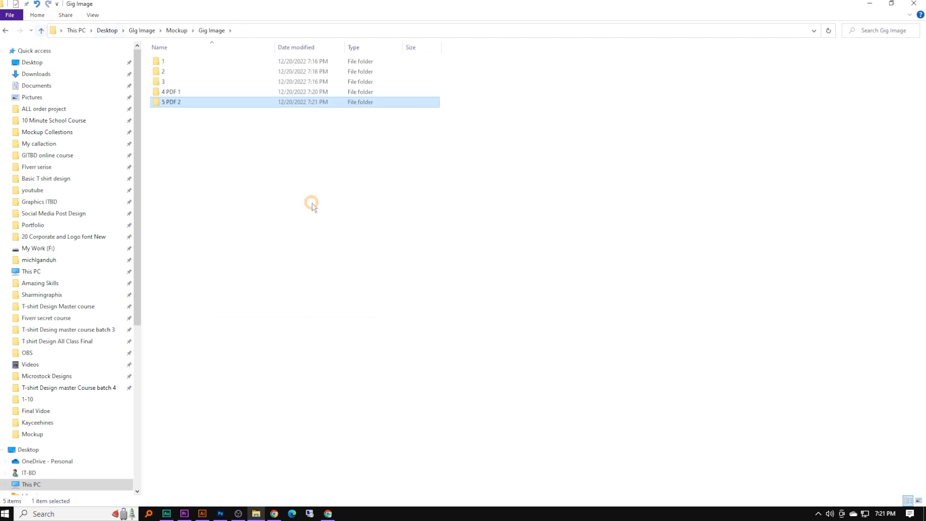
pyautogui.click(229, 155)
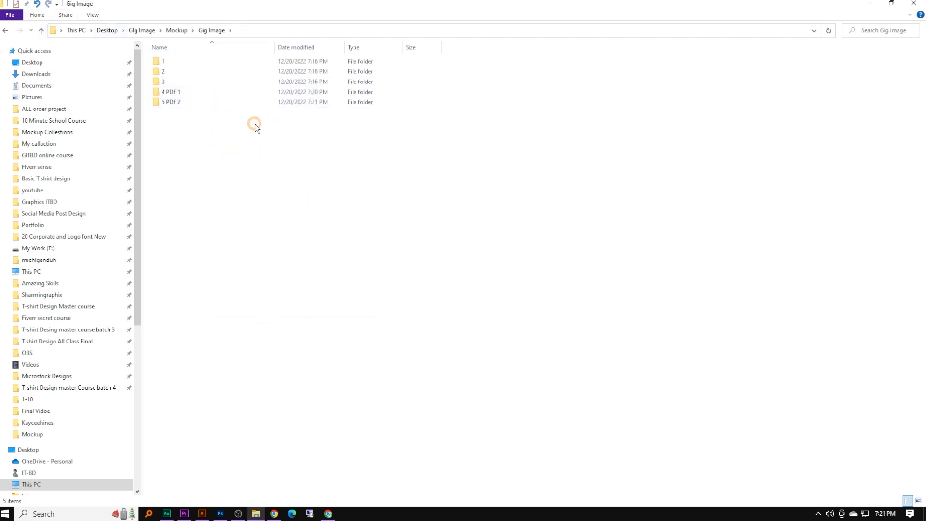